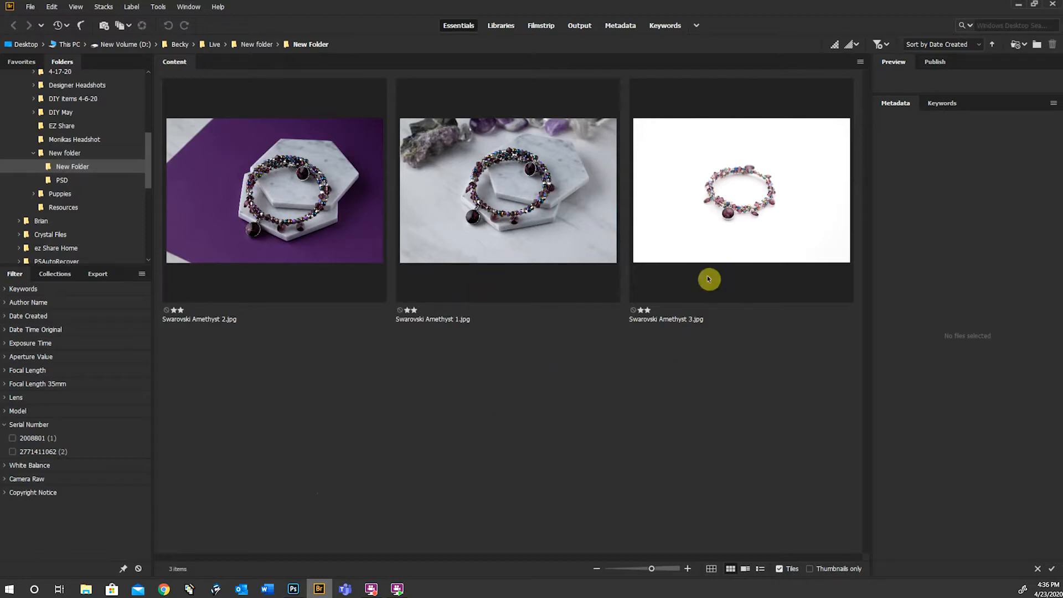
- Open Swarovski Amethyst 3.jpg in Photoshop and rotate the photo slightly counterclockwise within a 4:5 ratio crop frame to level the bracelet
click(708, 260)
double_click(753, 241)
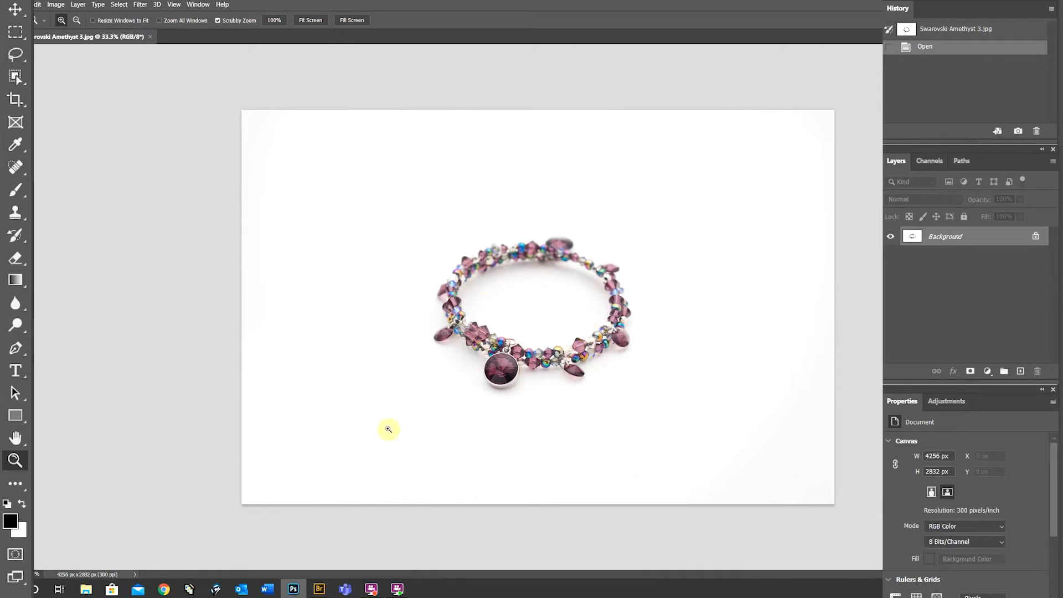
key(c)
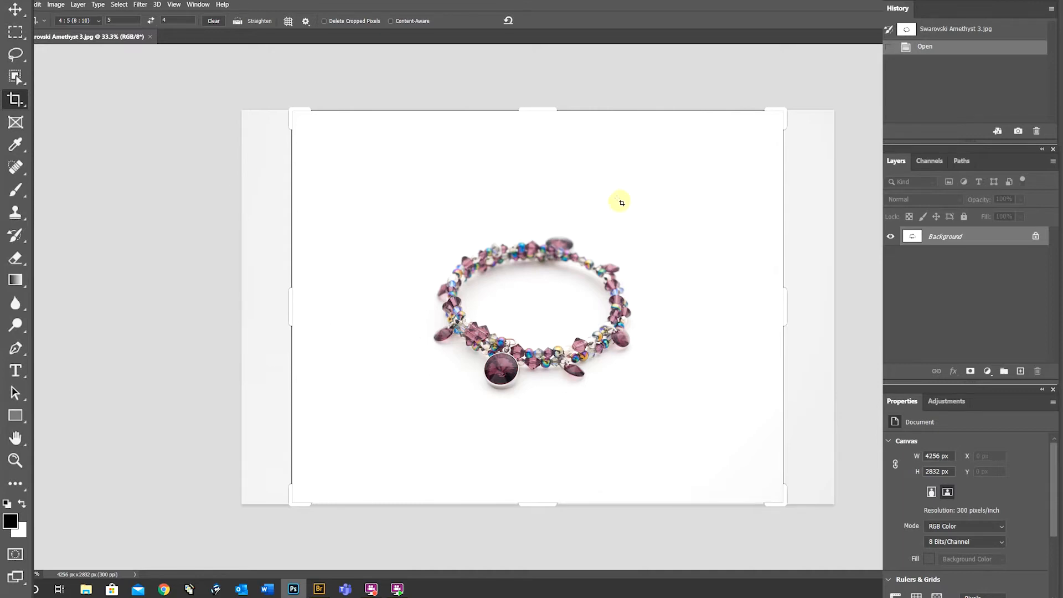
drag(805, 193, 795, 164)
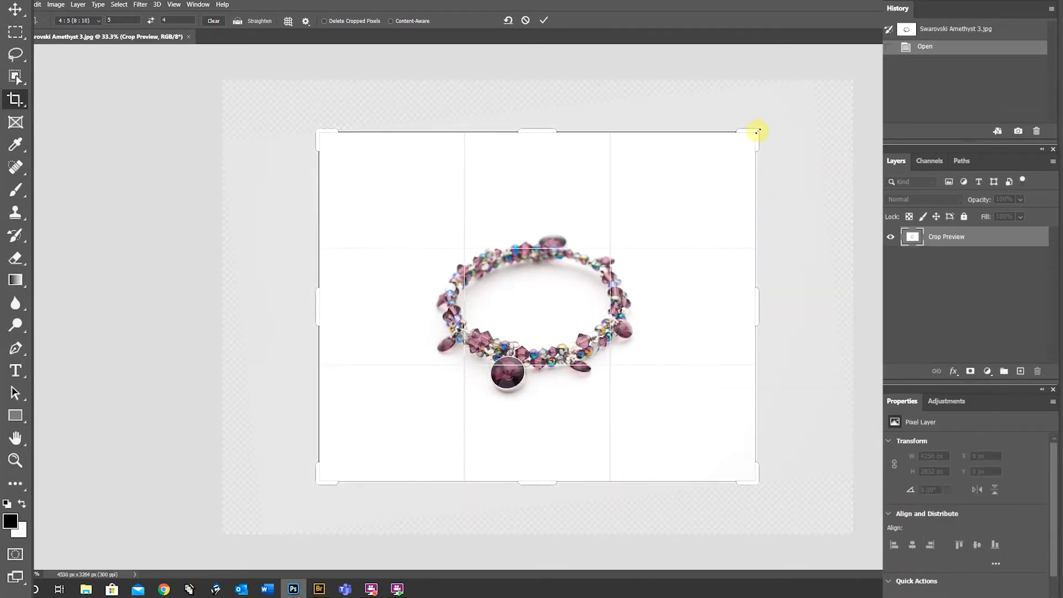
- Tighten the crop around the bracelet to about 2050 × 1640 px, nudge the photo to centre the bracelet, and apply the crop
drag(752, 133, 702, 206)
click(591, 341)
drag(590, 341, 612, 321)
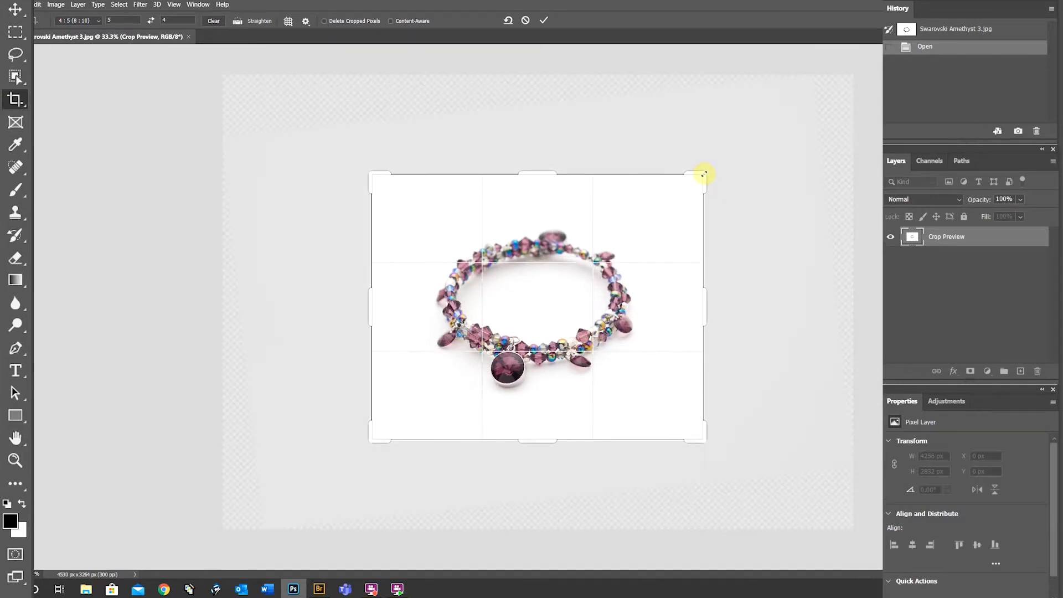
drag(703, 173, 683, 194)
drag(615, 279, 612, 293)
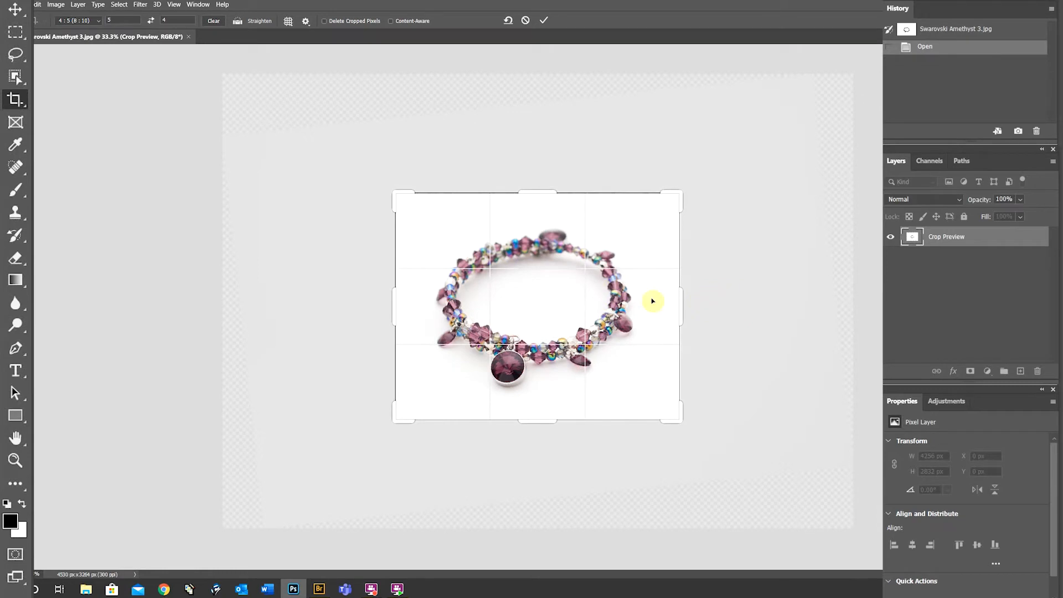
key(Right)
key(Right)
key(Right)
key(Right)
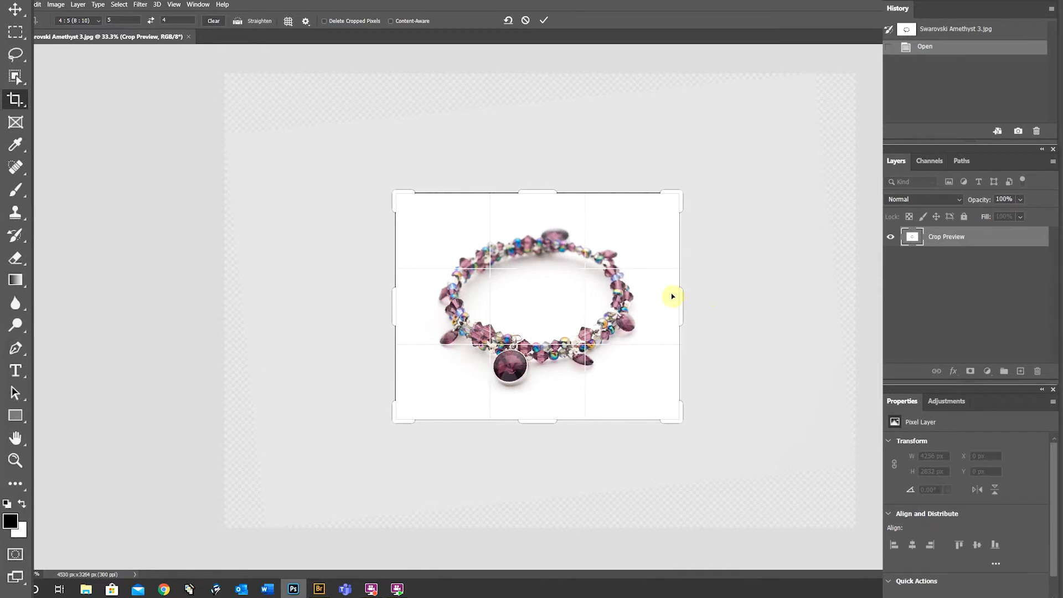
click(543, 21)
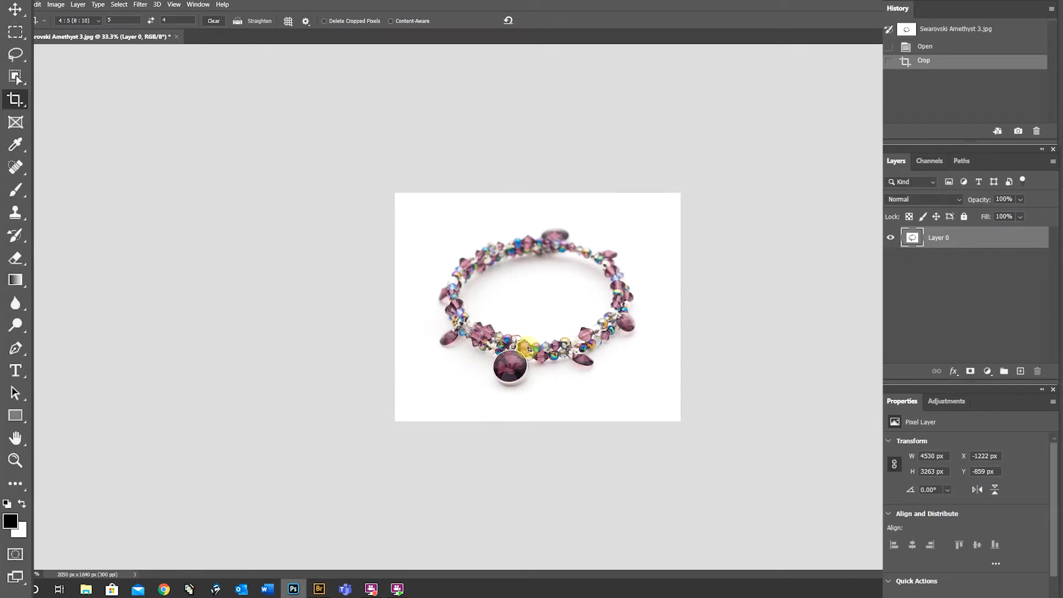
- Add a Levels adjustment layer with black input 7 and white input 247, and compare the photo with and without it
key(z)
click(517, 372)
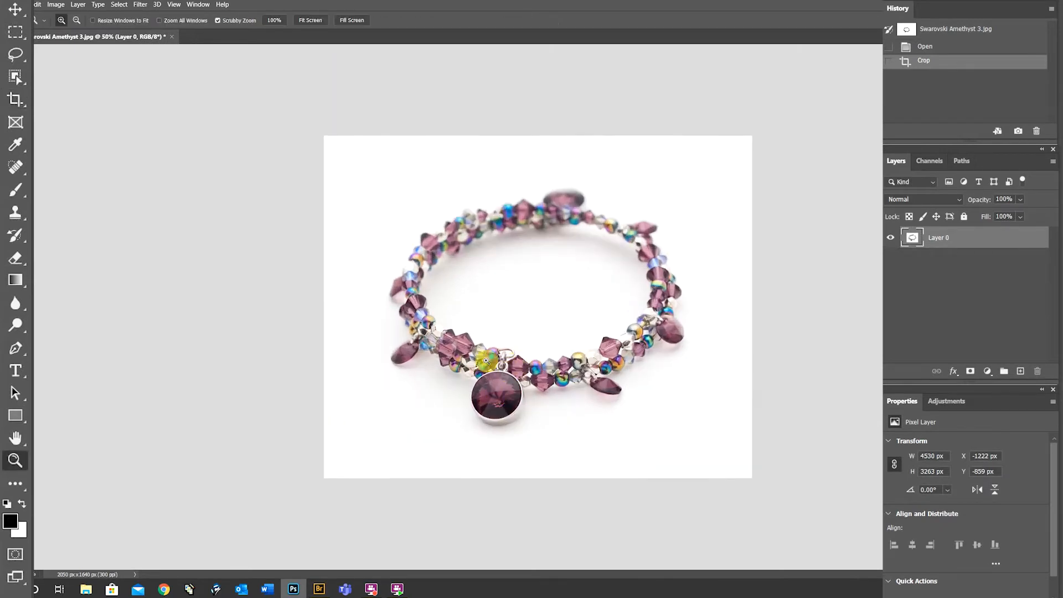
key(alt)
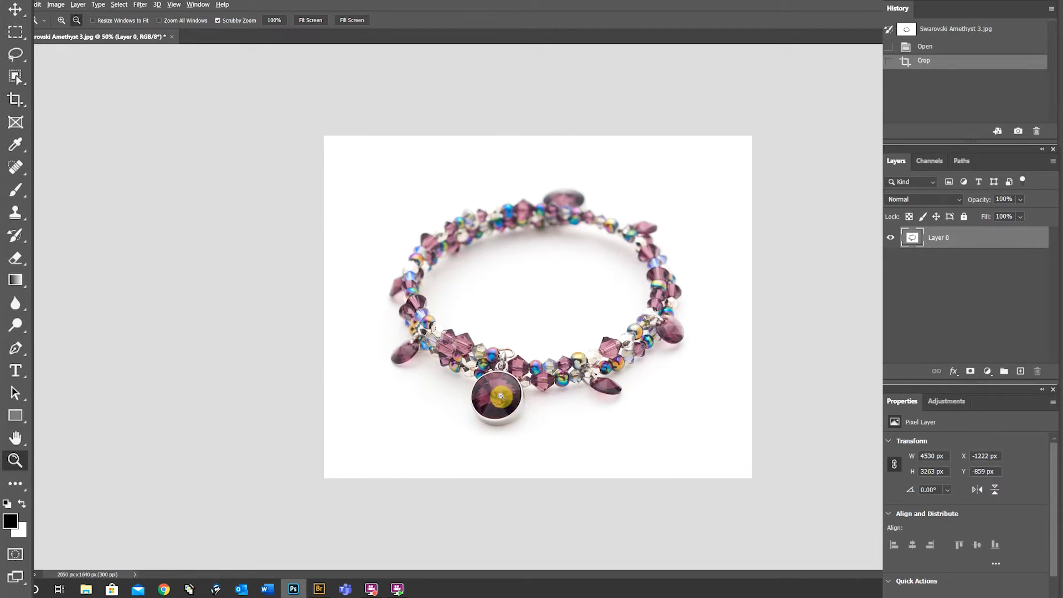
alt+click(529, 412)
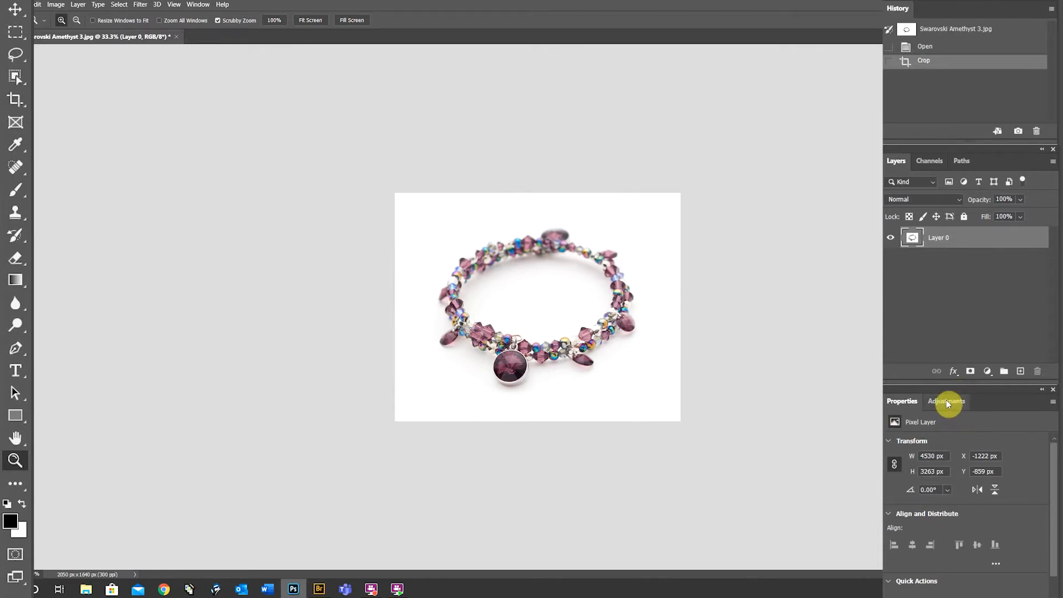
click(946, 403)
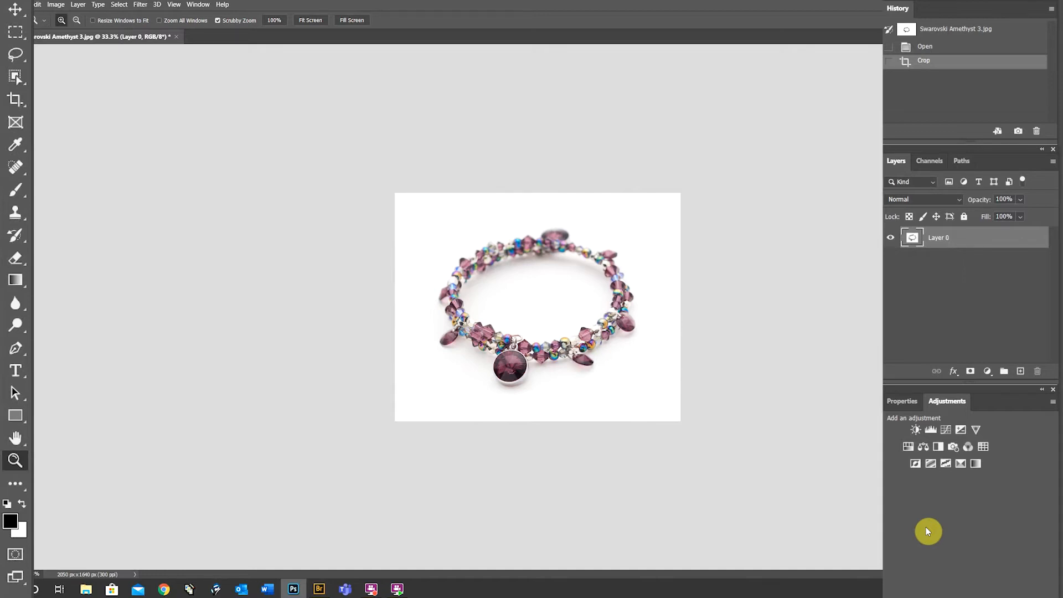
click(931, 429)
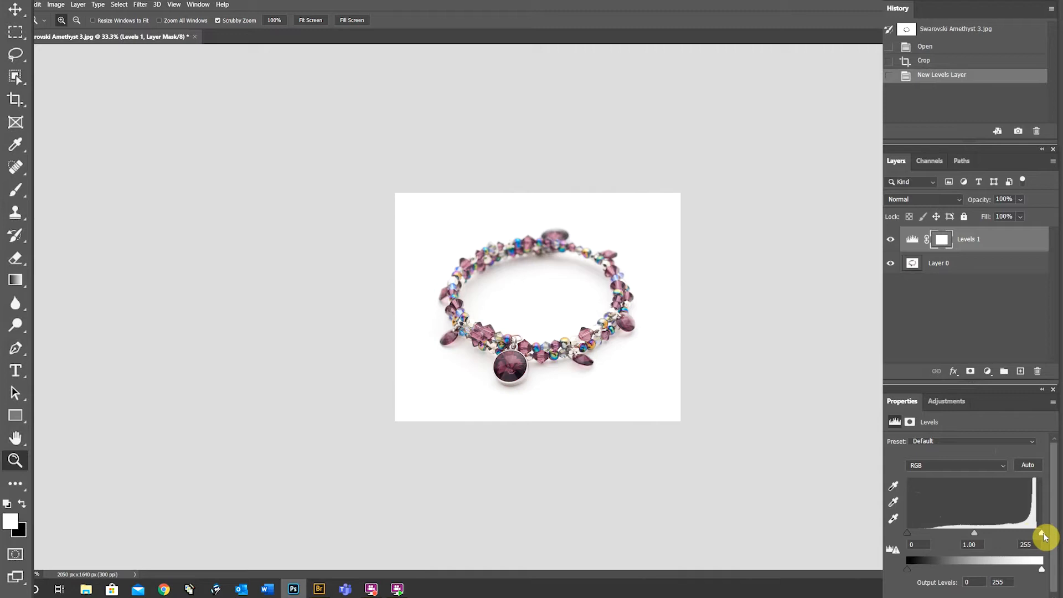
drag(1043, 536, 1038, 537)
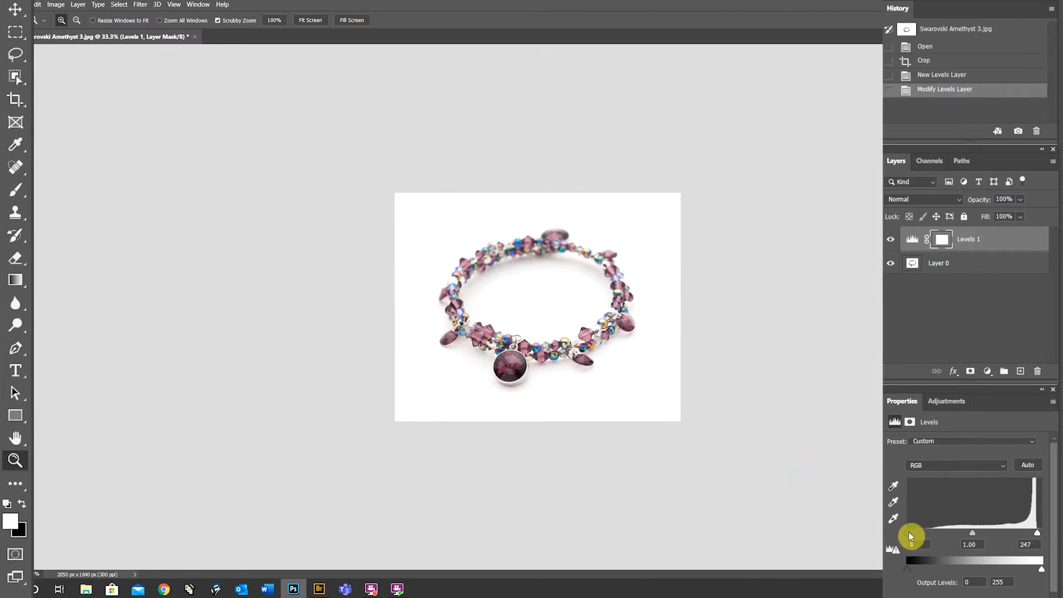
drag(907, 537, 911, 538)
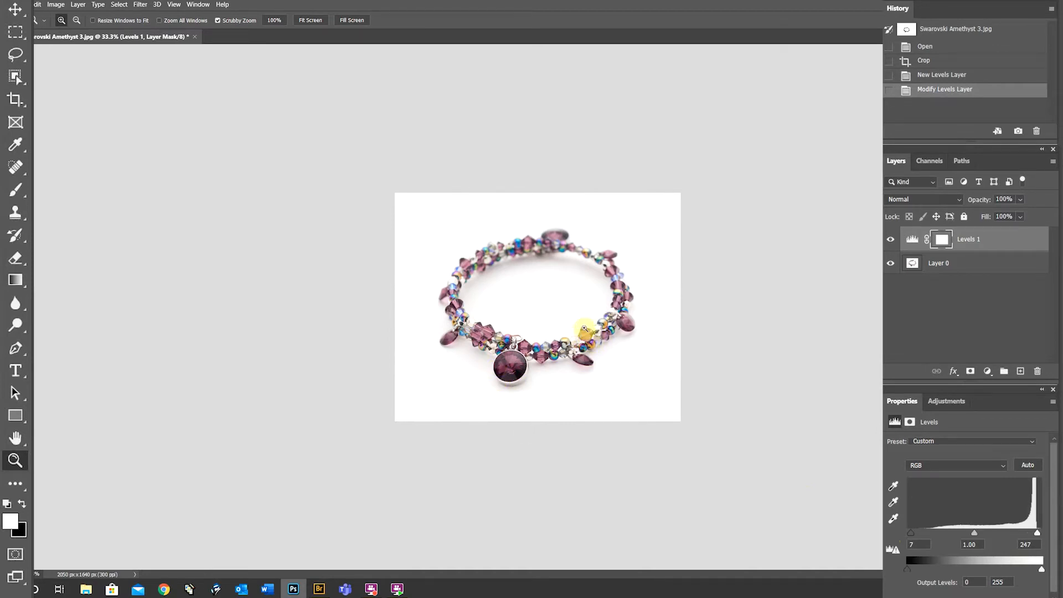
click(892, 242)
click(894, 241)
click(895, 240)
click(895, 240)
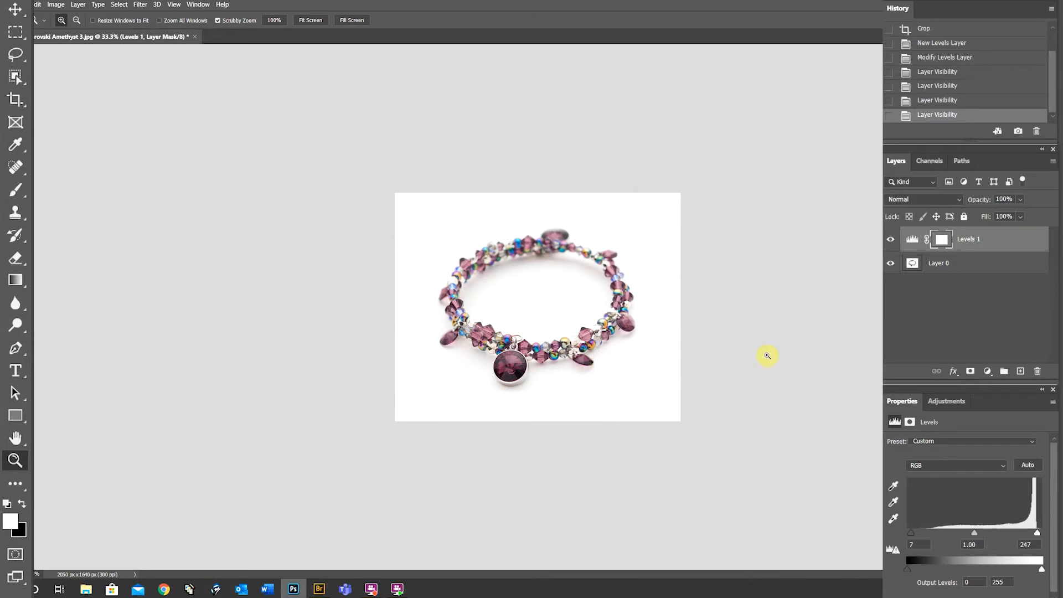
- Add a Hue/Saturation adjustment layer with Saturation +15 and compare the photo with and without it
click(960, 402)
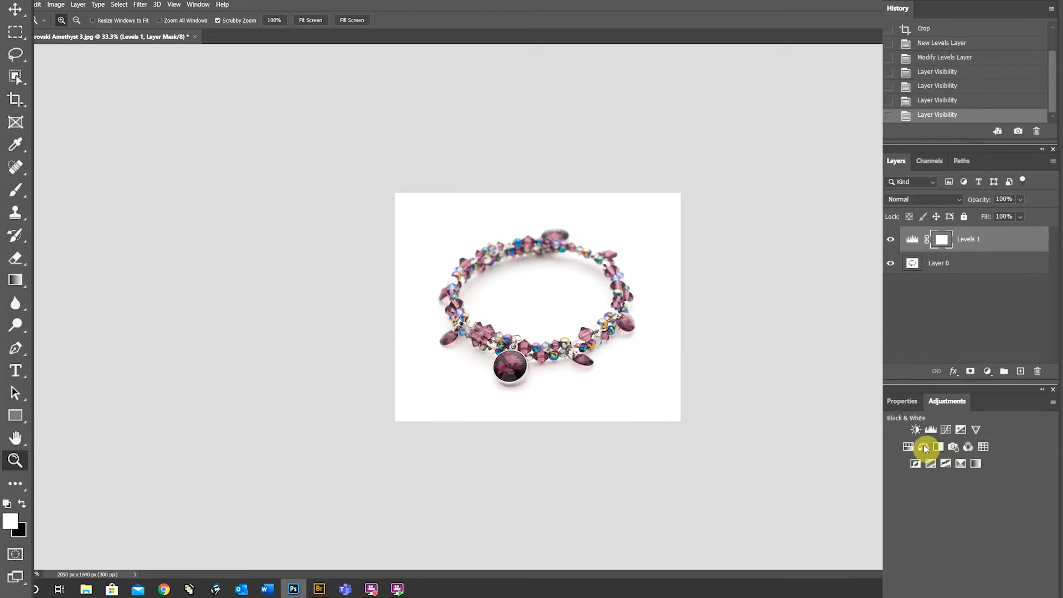
click(906, 447)
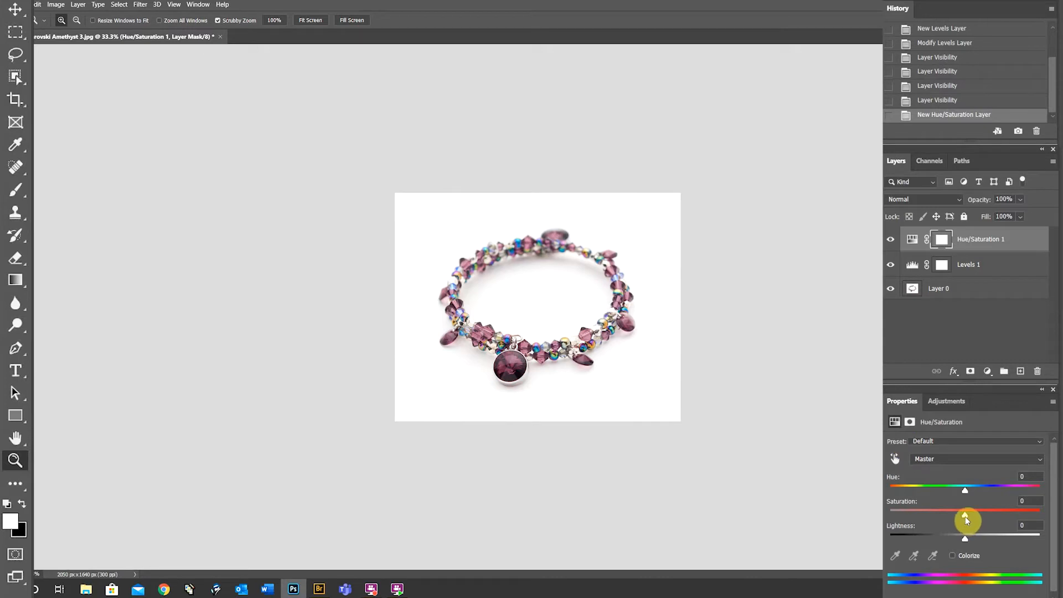
drag(966, 518, 965, 518)
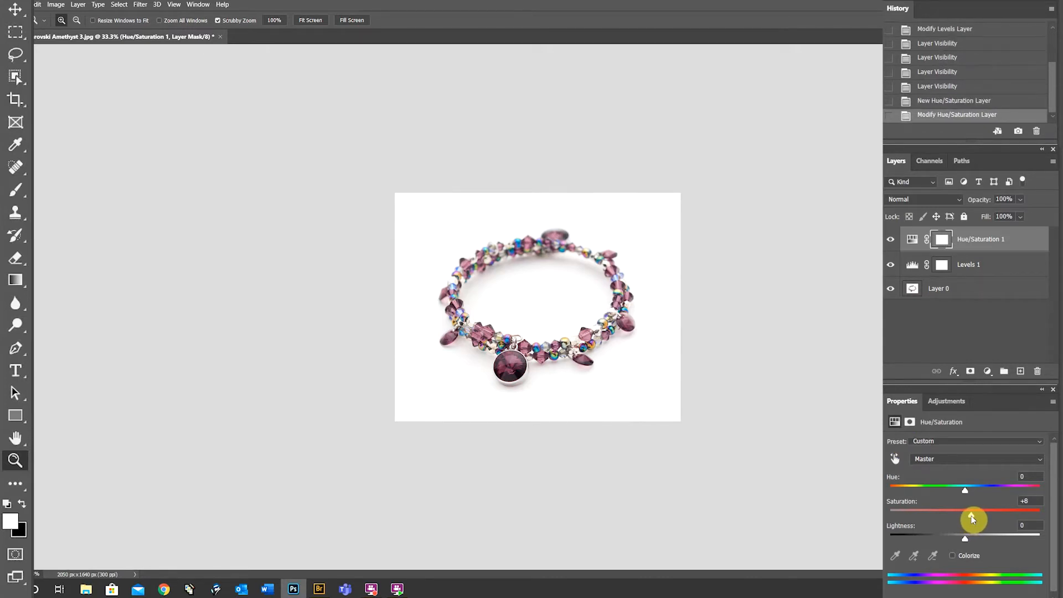
drag(970, 516, 974, 515)
click(891, 240)
click(891, 242)
click(891, 242)
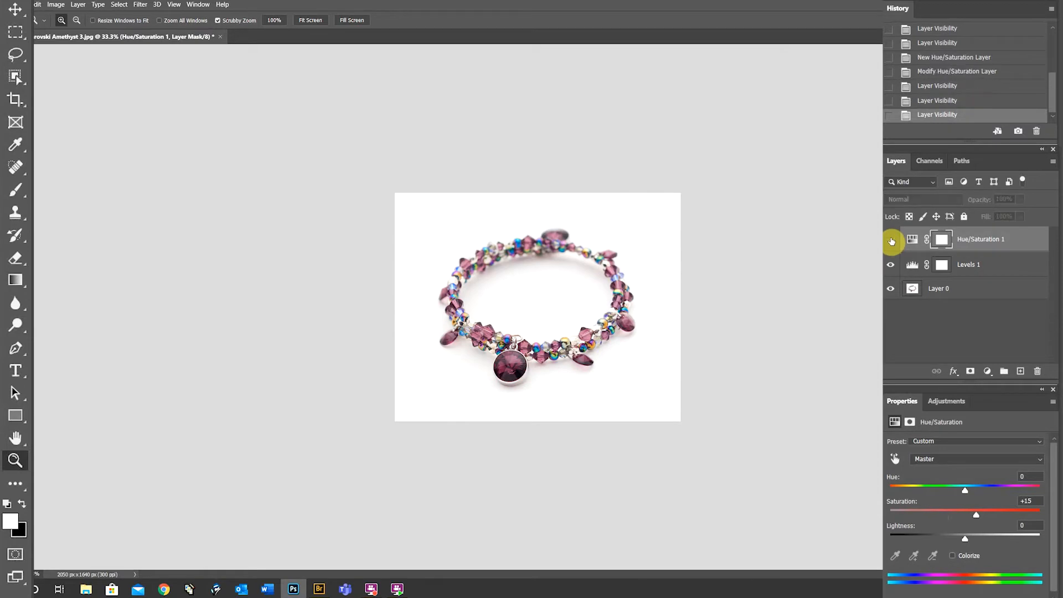
click(891, 242)
- Raise the Hue/Saturation layer's Saturation to +22 and compare the bracelet colours with and without the layer
drag(976, 516, 981, 518)
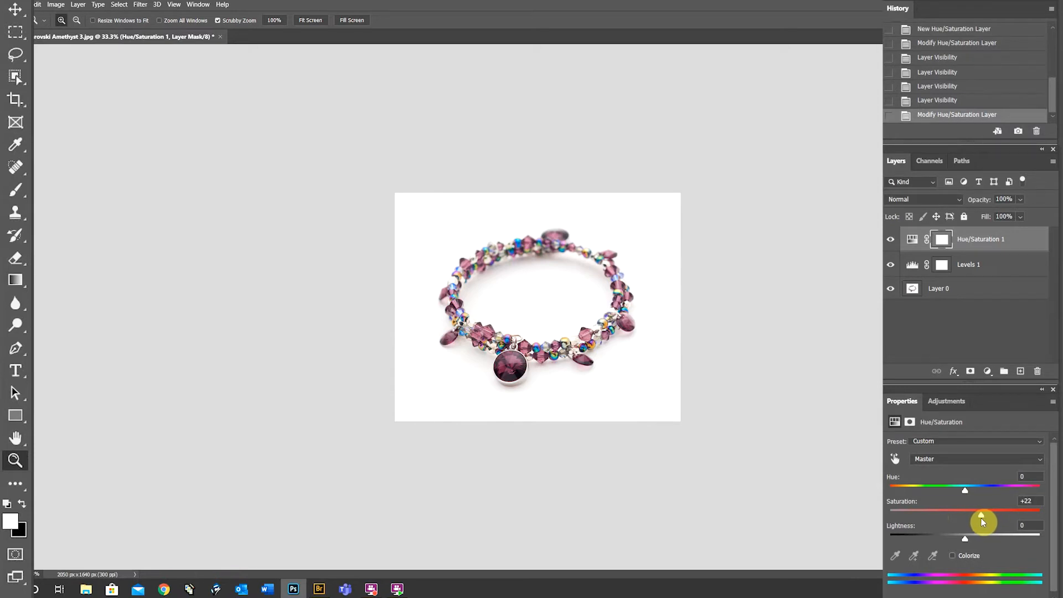
click(890, 244)
click(890, 243)
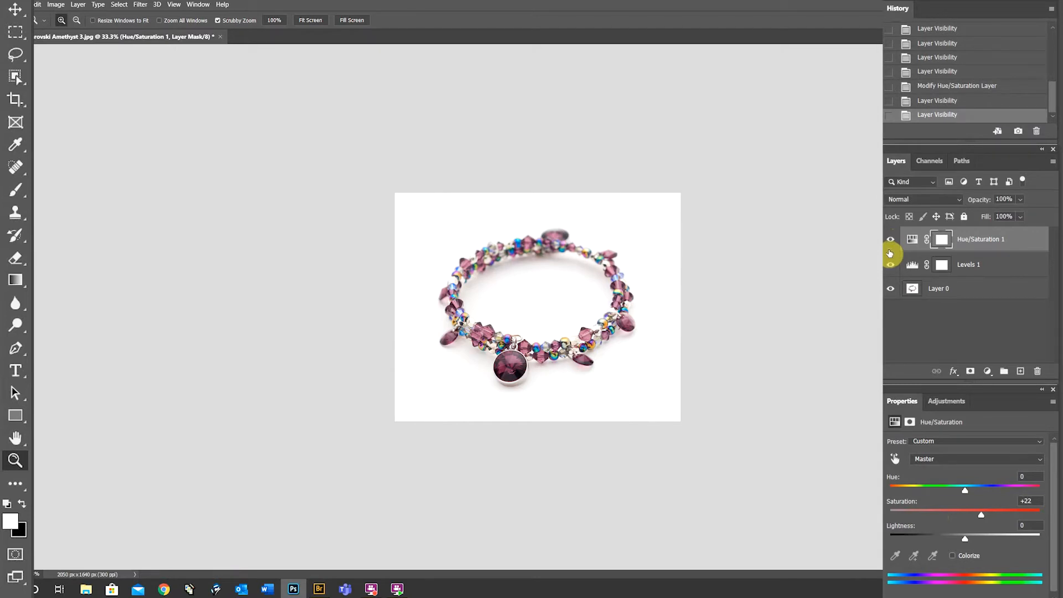
click(891, 243)
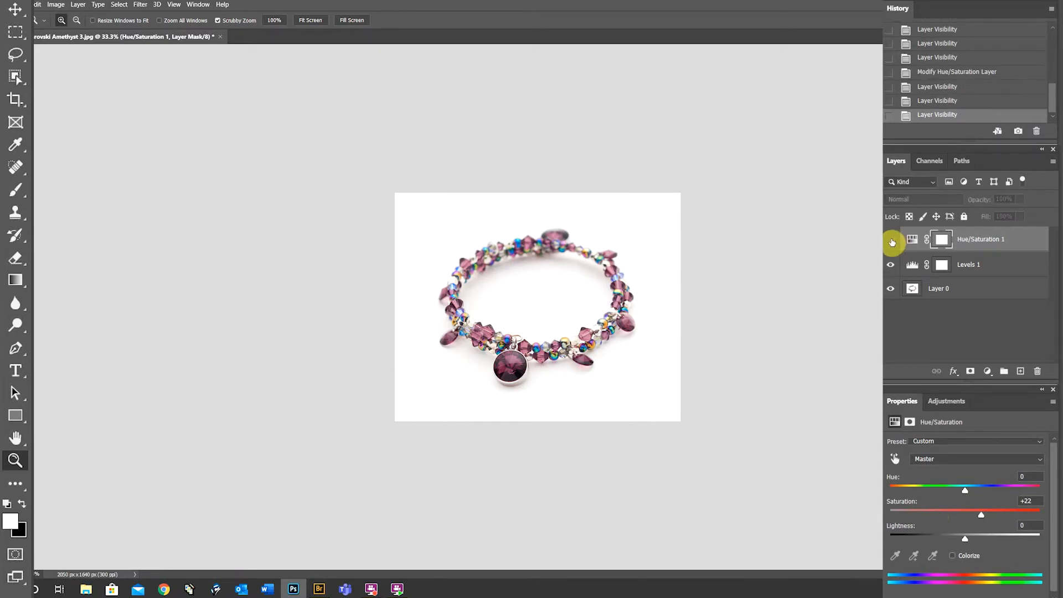
click(890, 242)
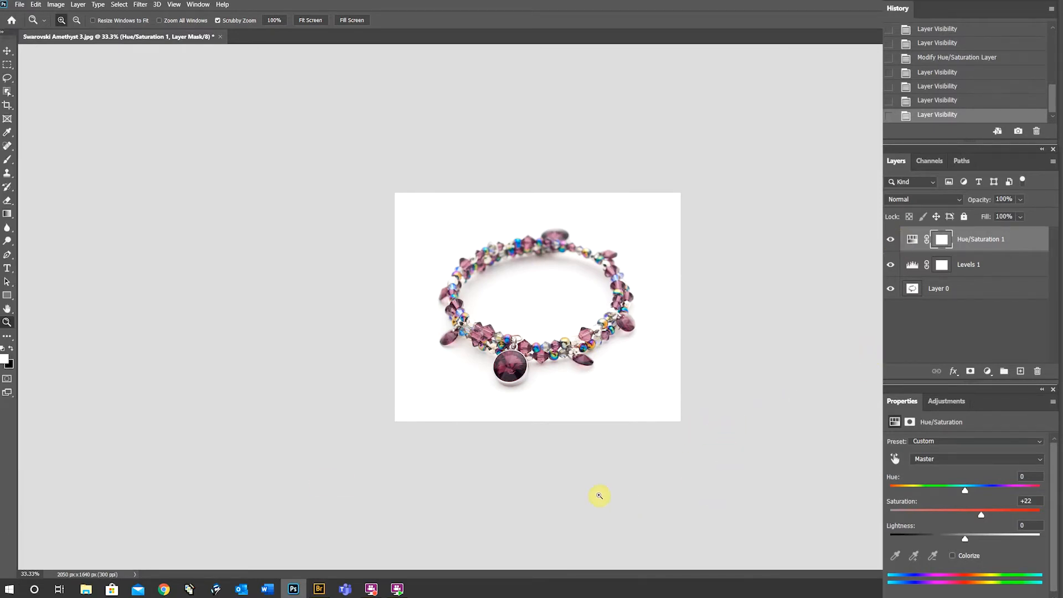
- Save the edited photo as a JPEG named Swarovski Amethyst 3 b in the same folder, accepting the JPEG options
click(20, 4)
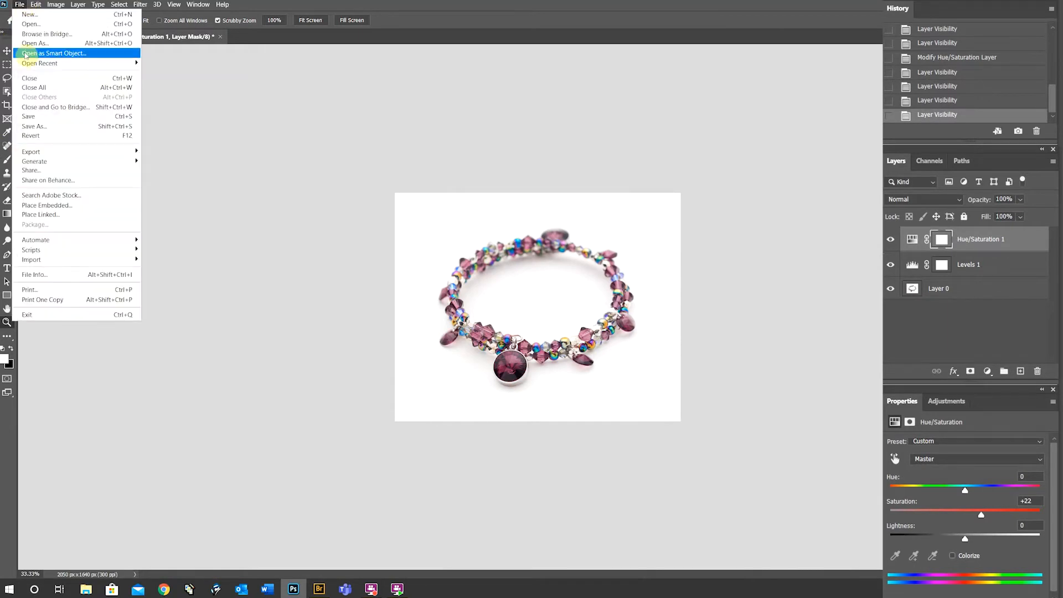
click(34, 127)
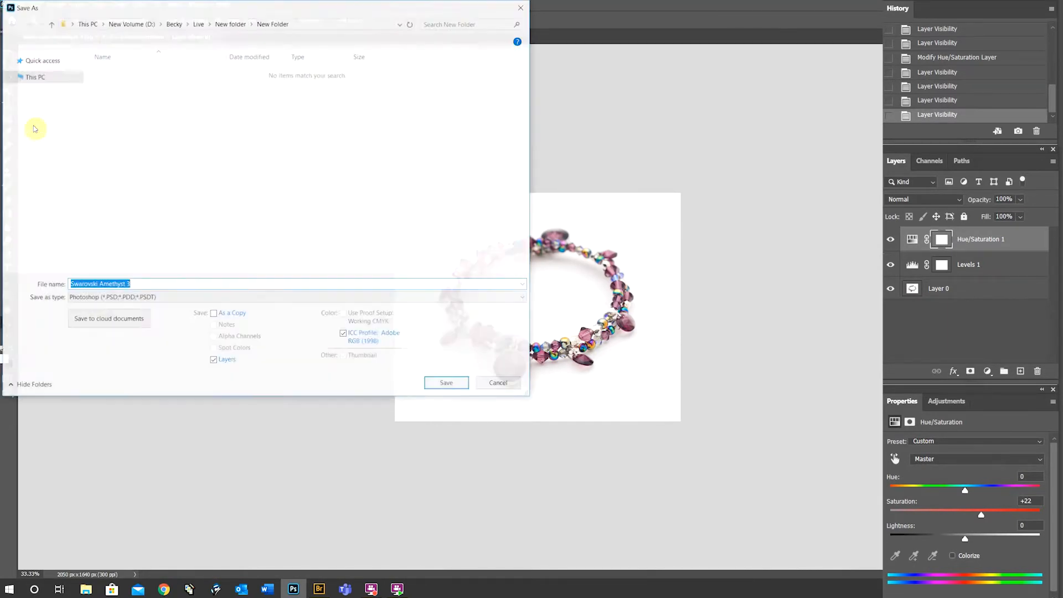
click(185, 299)
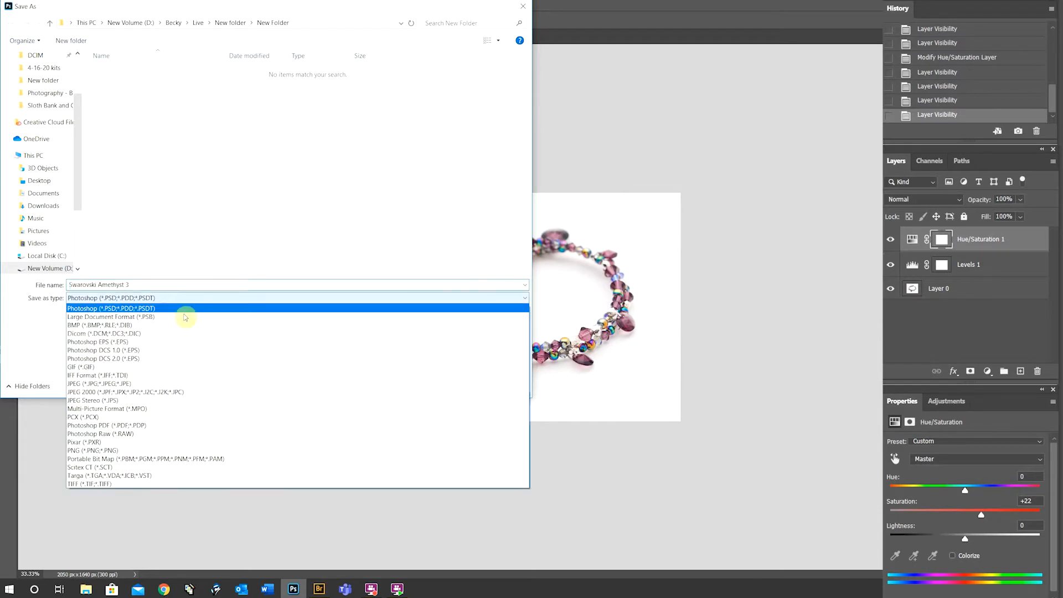
click(184, 384)
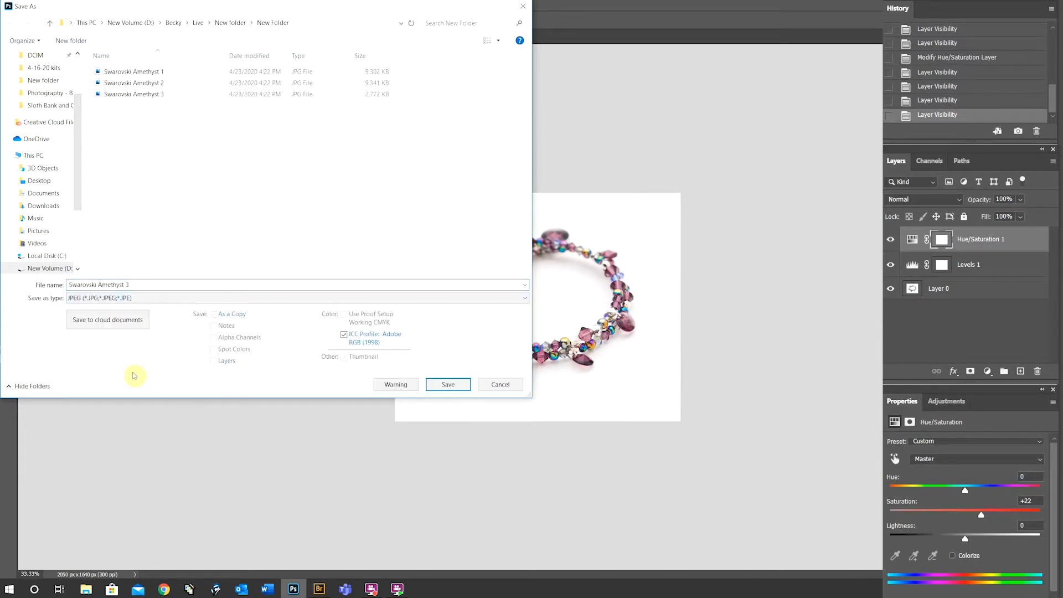
double_click(178, 285)
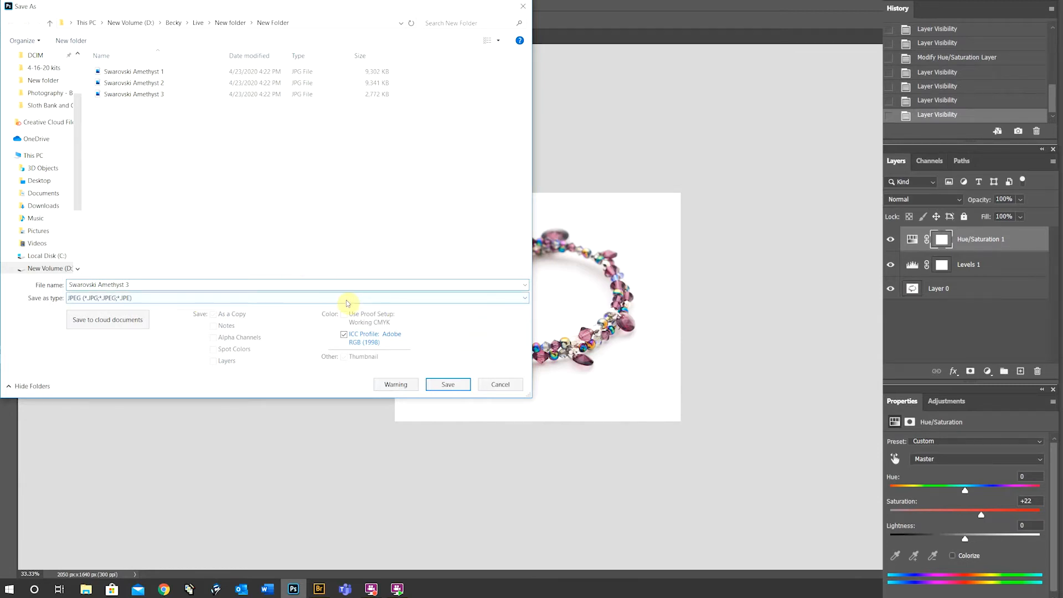
text(b)
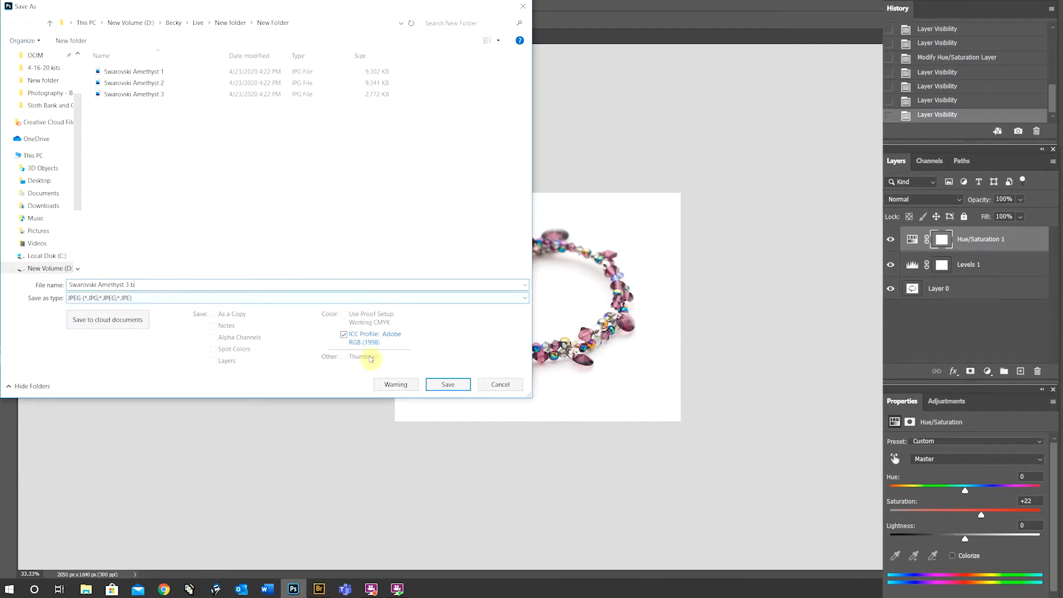
click(449, 384)
click(587, 149)
- Close the Swarovski Amethyst 3.jpg document without saving changes to the original
key(z)
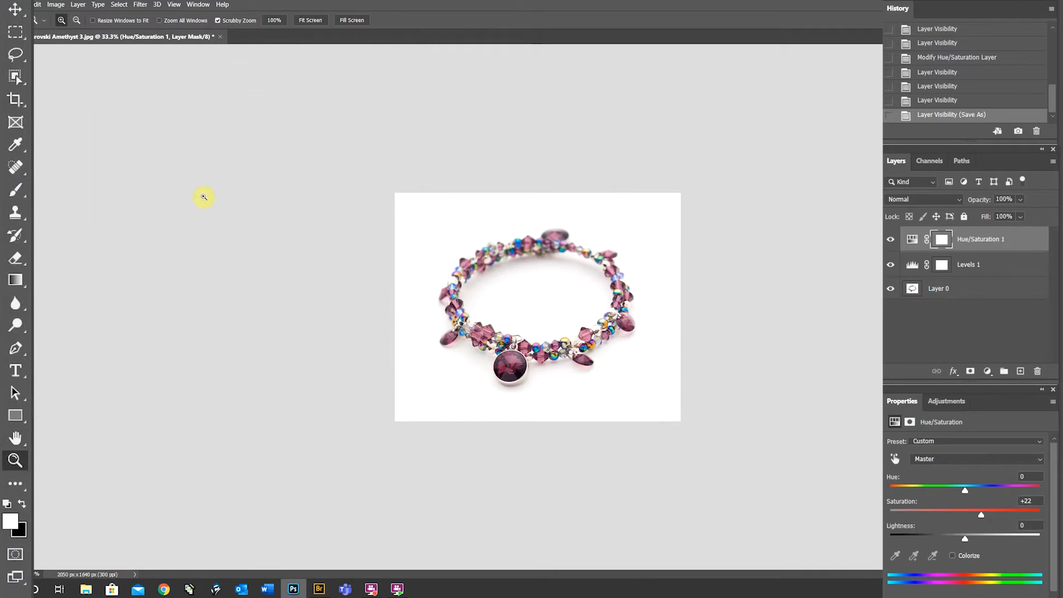
click(220, 36)
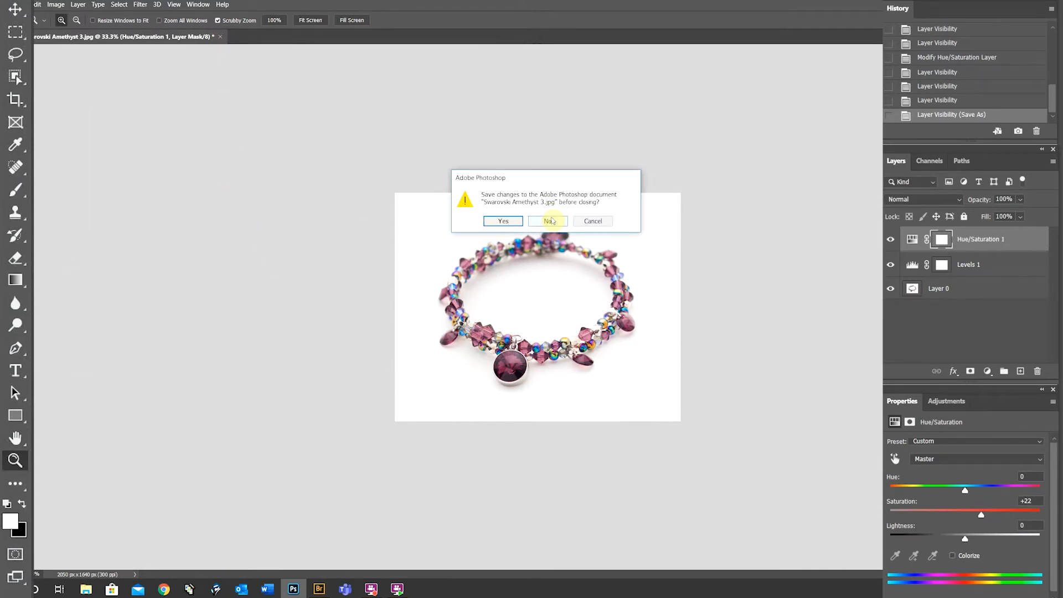
click(550, 221)
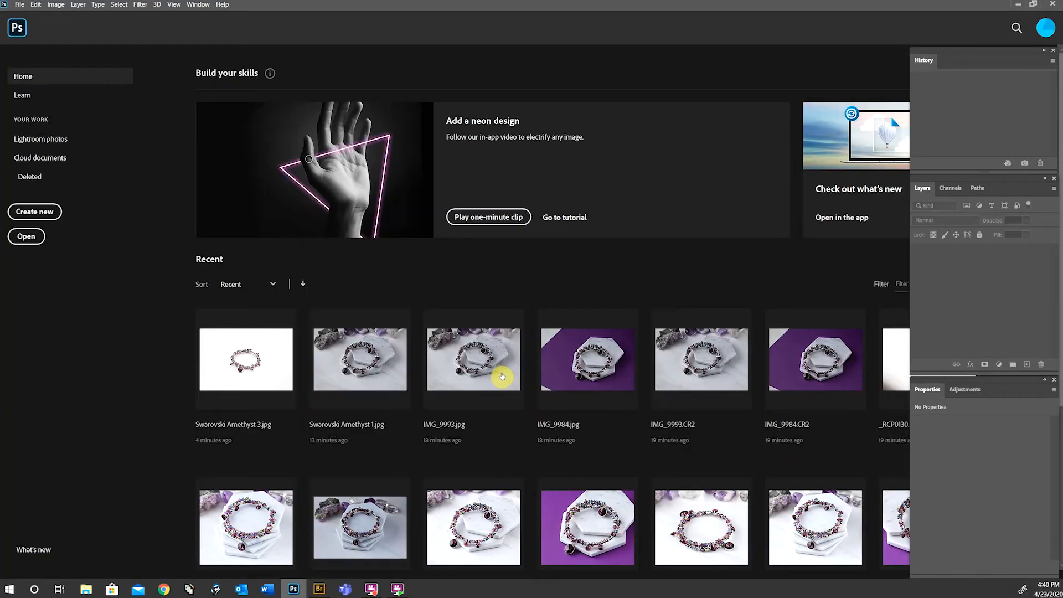
- Switch to Adobe Bridge and select the Swarovski Amethyst 1.jpg photo
click(319, 589)
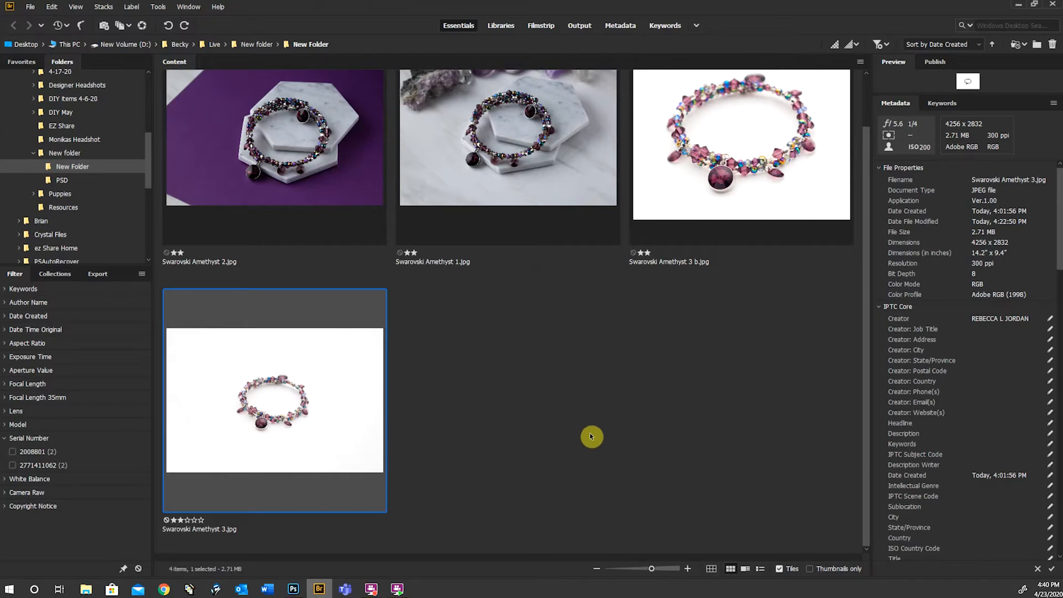
click(614, 397)
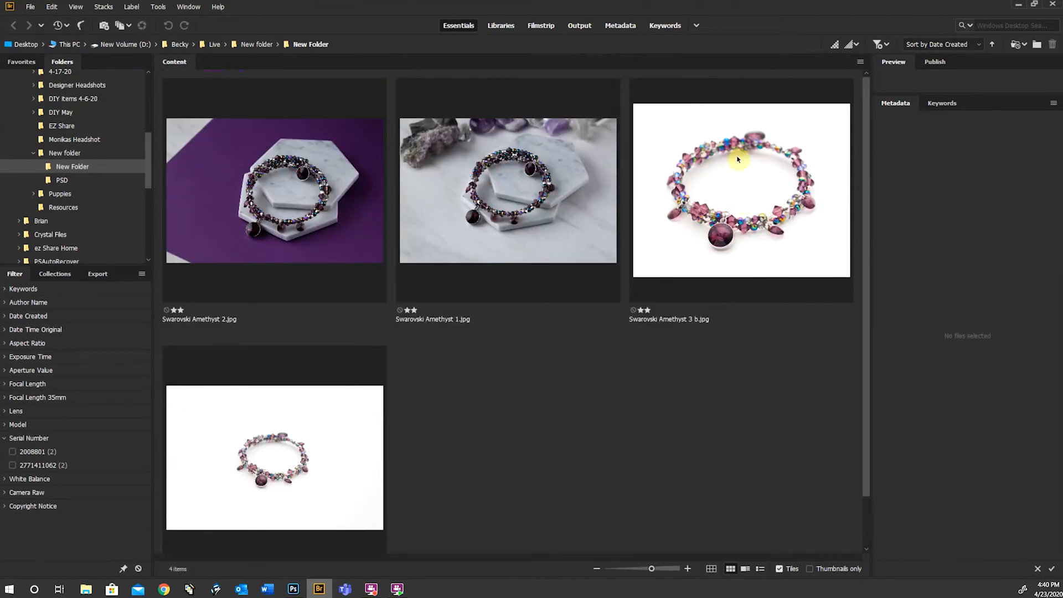
click(515, 249)
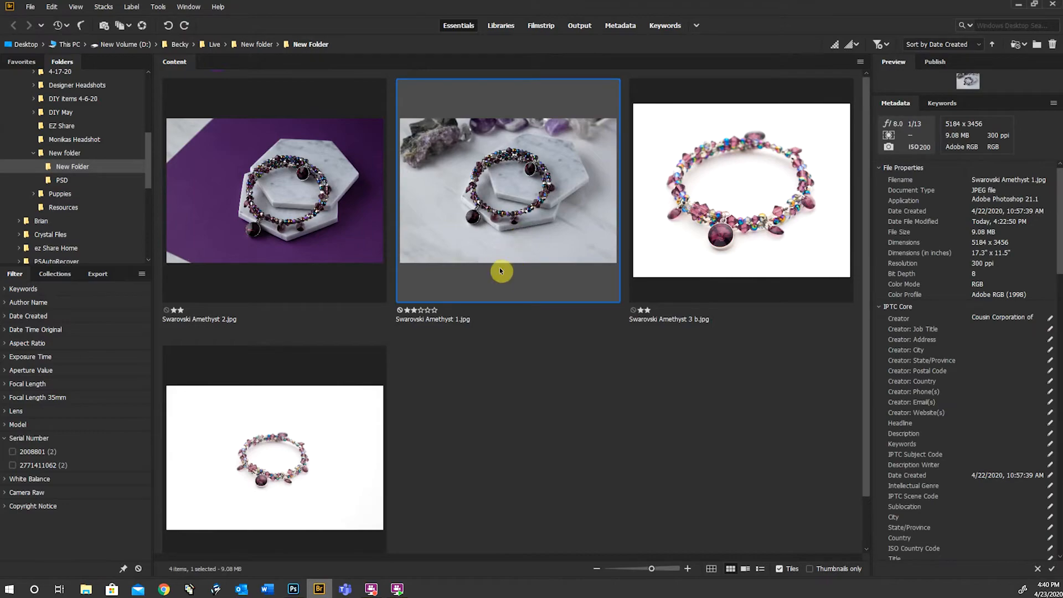
- Open Swarovski Amethyst 1.jpg in Photoshop and inspect the bracelet's beads and dark pendant stones close up
double_click(505, 215)
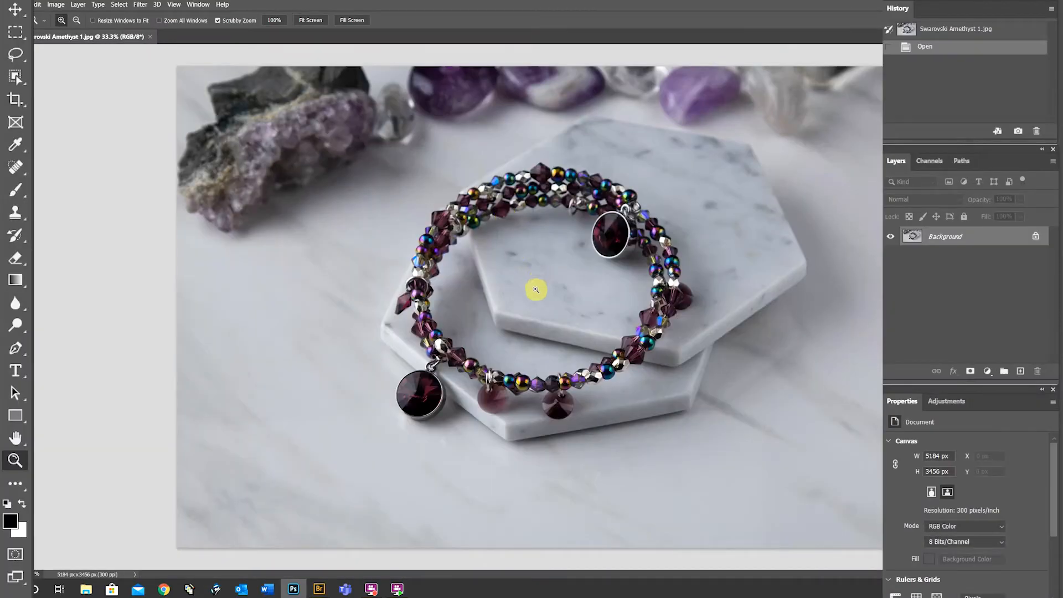
alt+click(524, 357)
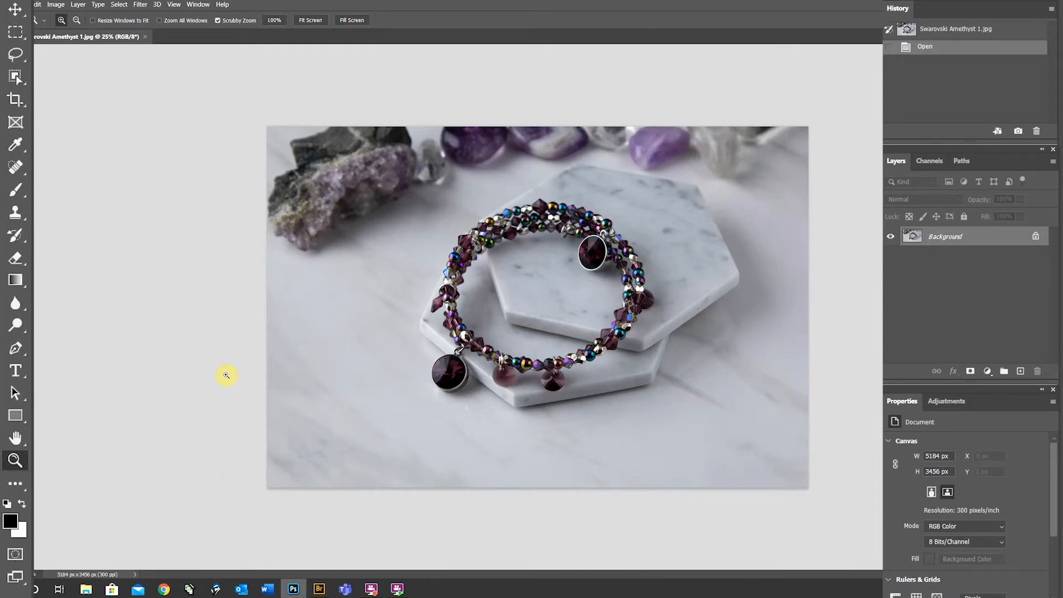
click(512, 304)
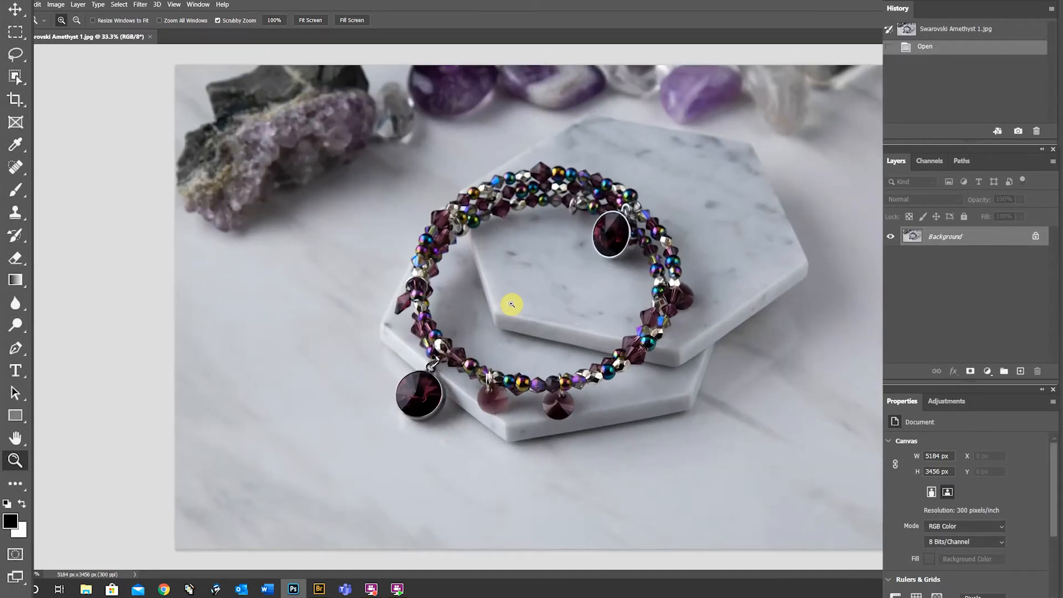
click(512, 304)
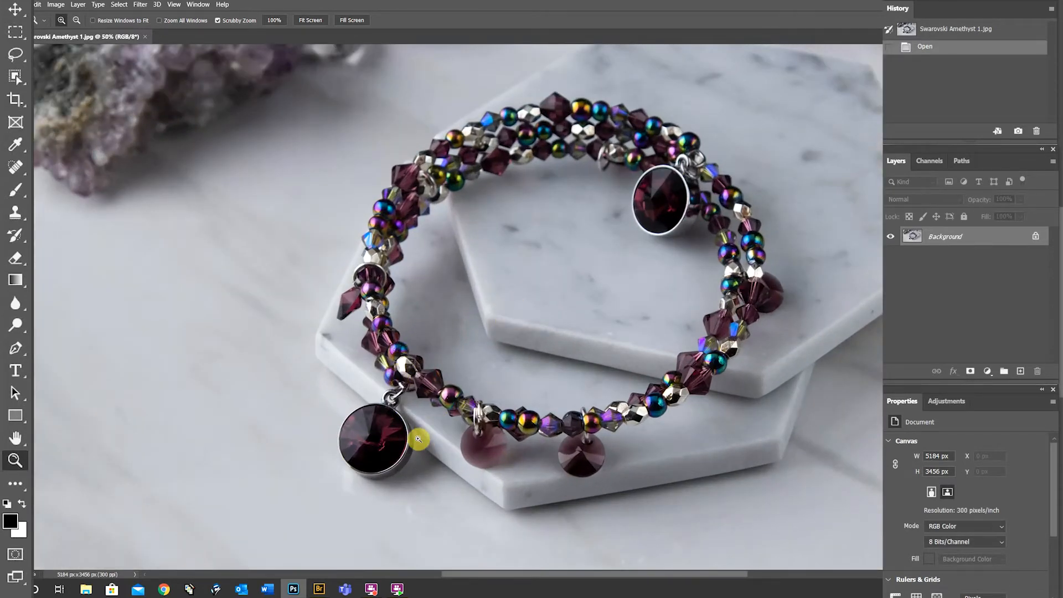
alt+click(362, 416)
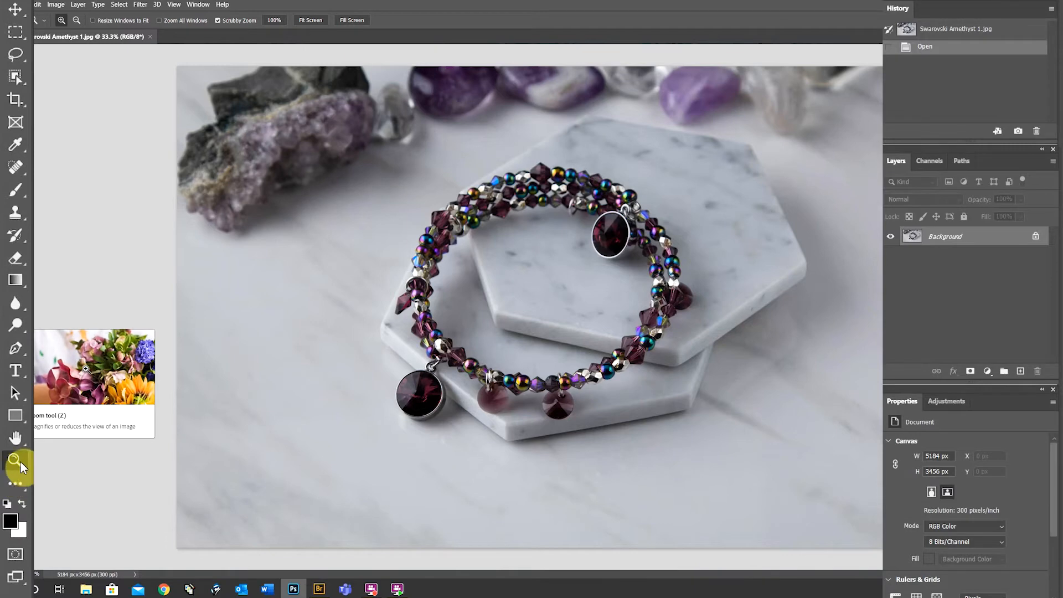
click(451, 391)
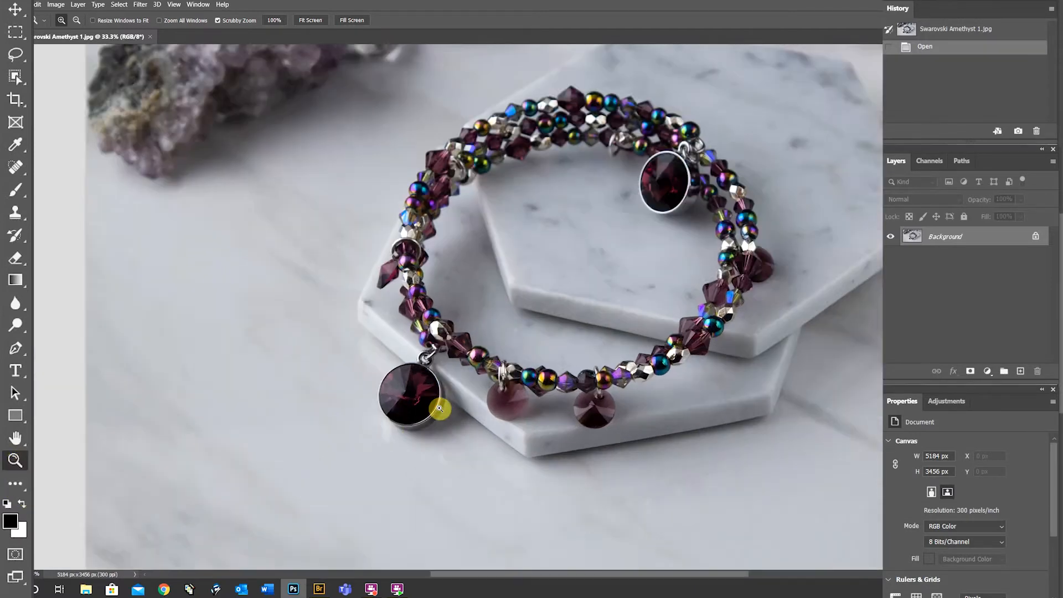
alt+click(453, 381)
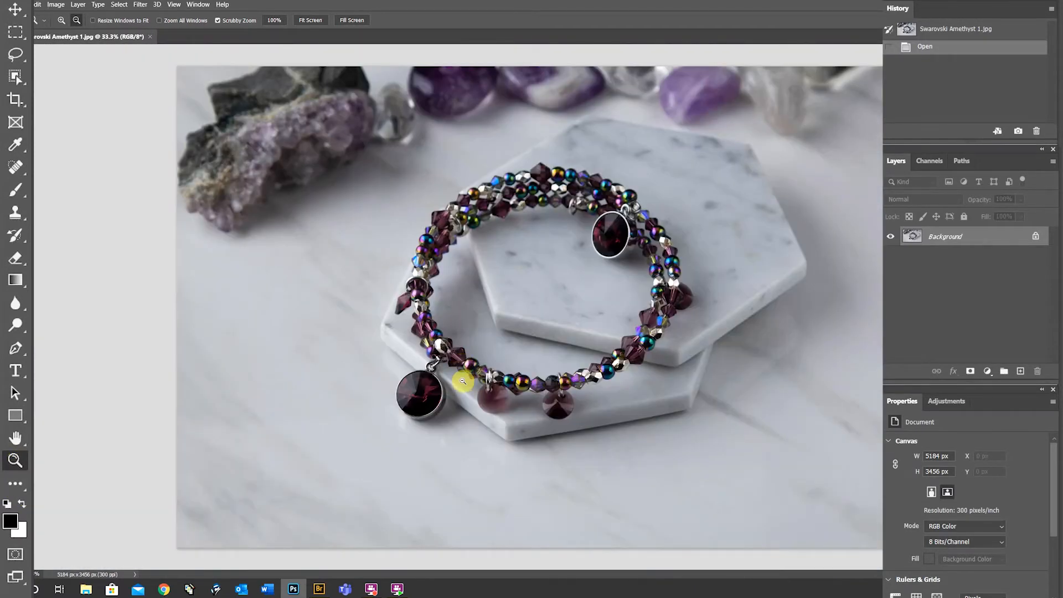
alt+click(503, 370)
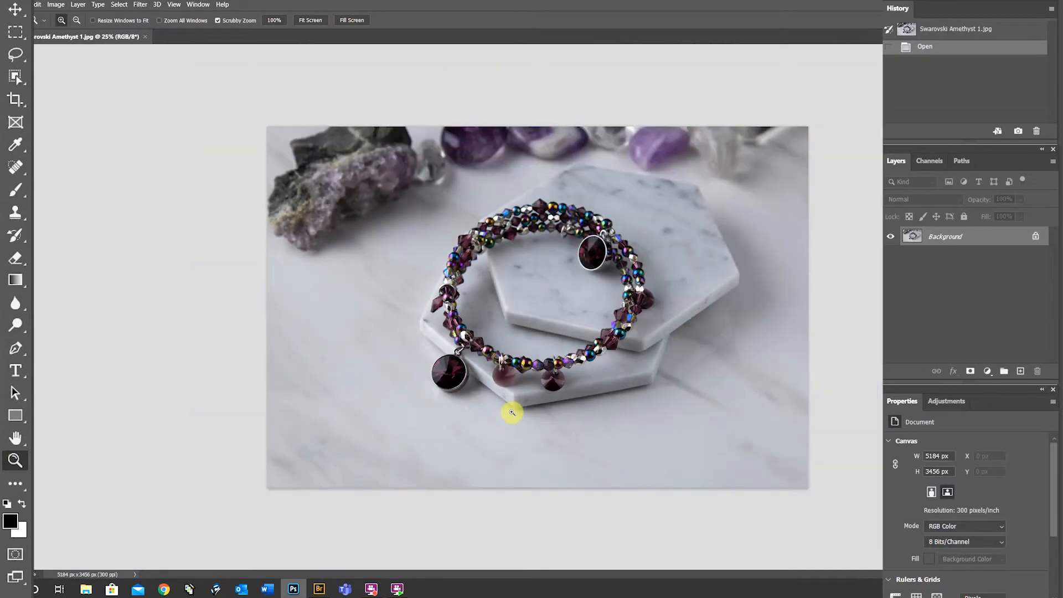
- Add a Levels adjustment layer above the photo and set its white input level to 192 to brighten the marble
click(945, 403)
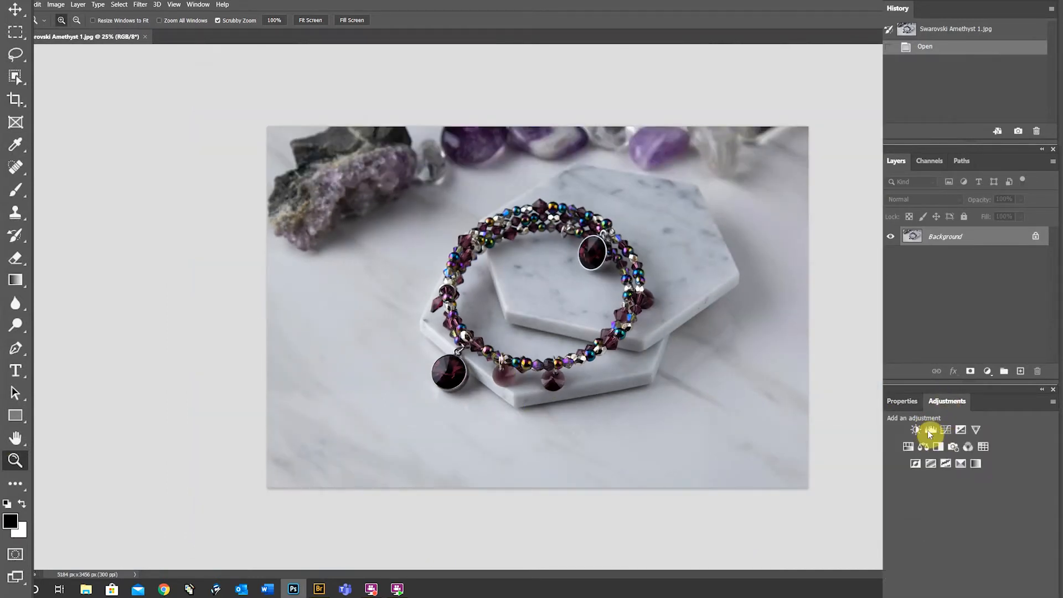
click(930, 430)
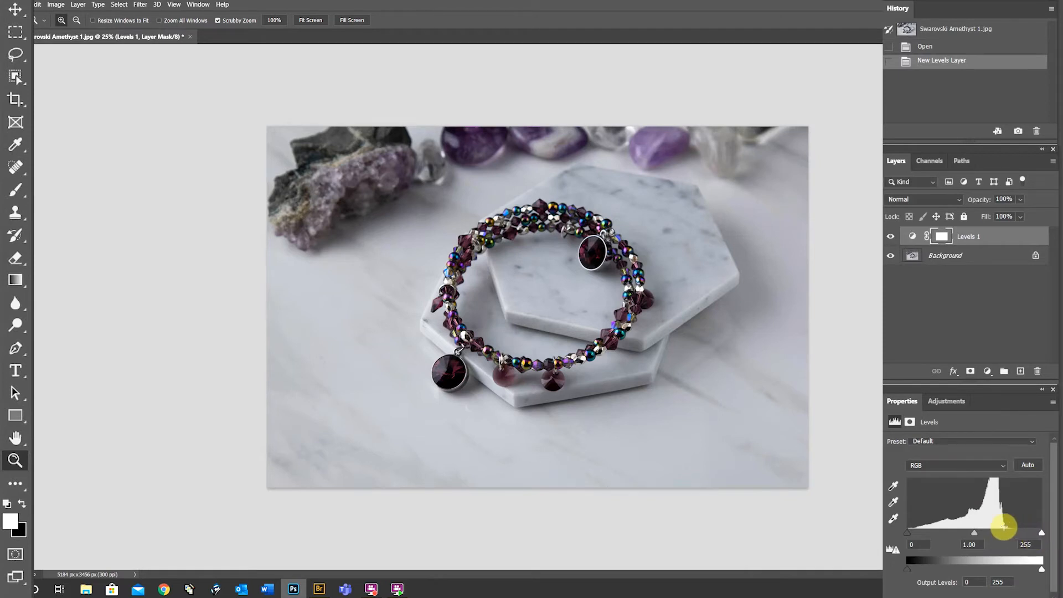
drag(1042, 534, 1017, 534)
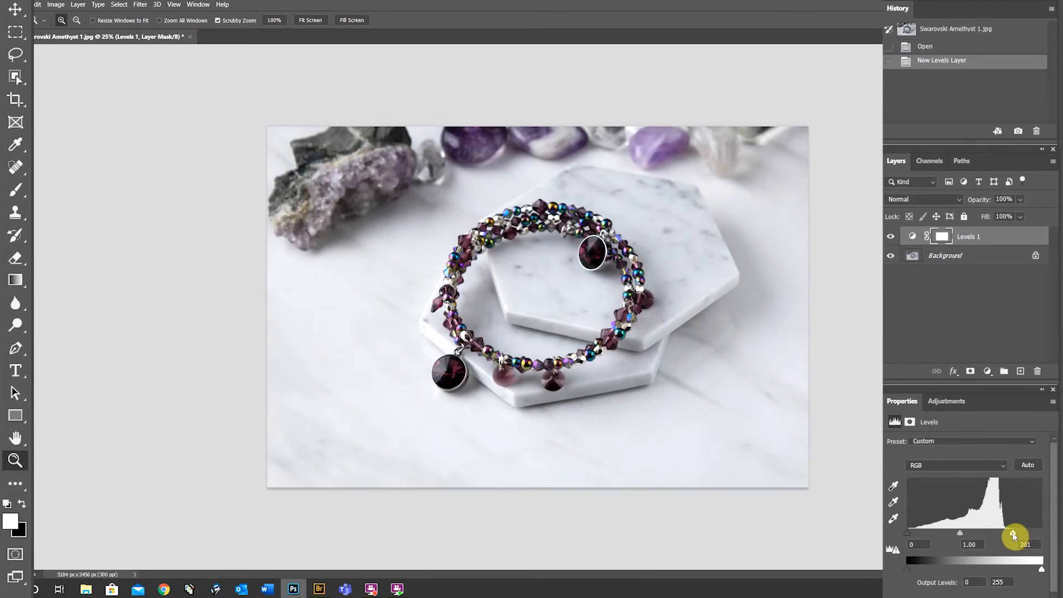
drag(1012, 532, 1004, 533)
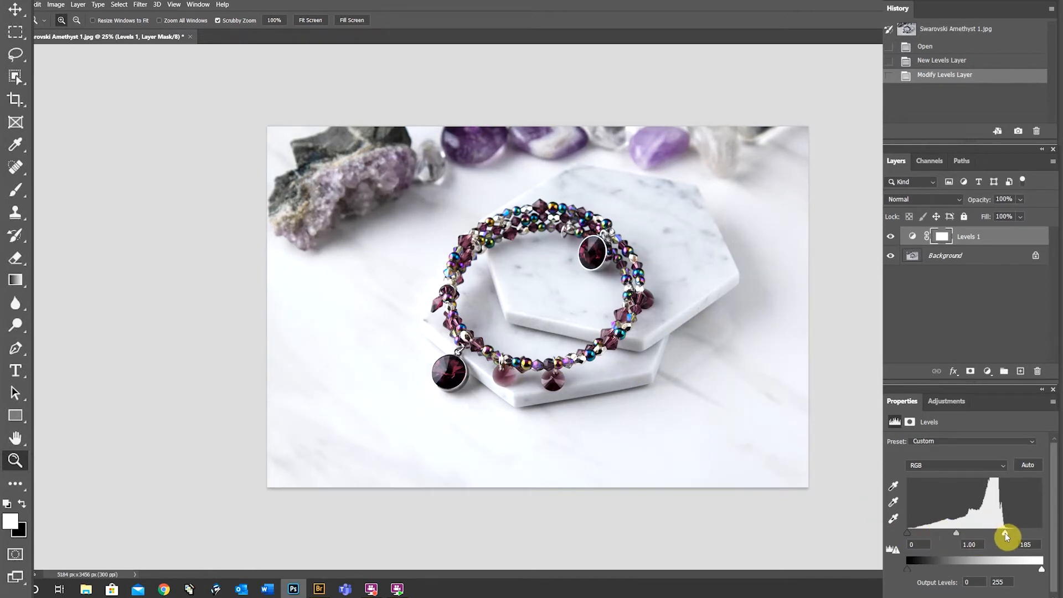
drag(1005, 532, 1006, 533)
- Set the Levels midtone to 1.40 and black input level to 6, comparing the photo with and without the layer
drag(959, 533, 953, 533)
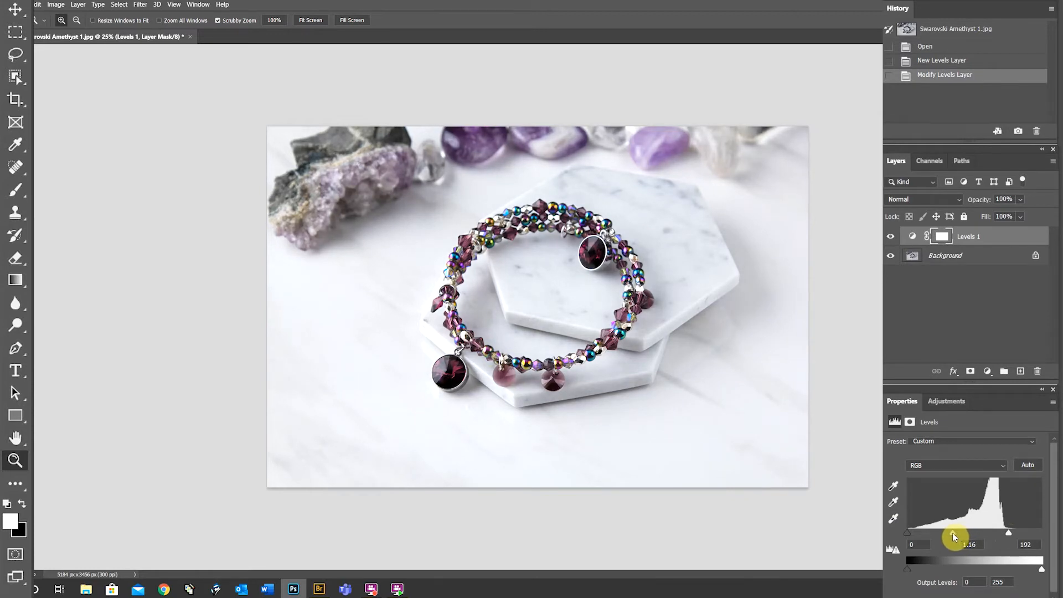
drag(952, 533, 948, 533)
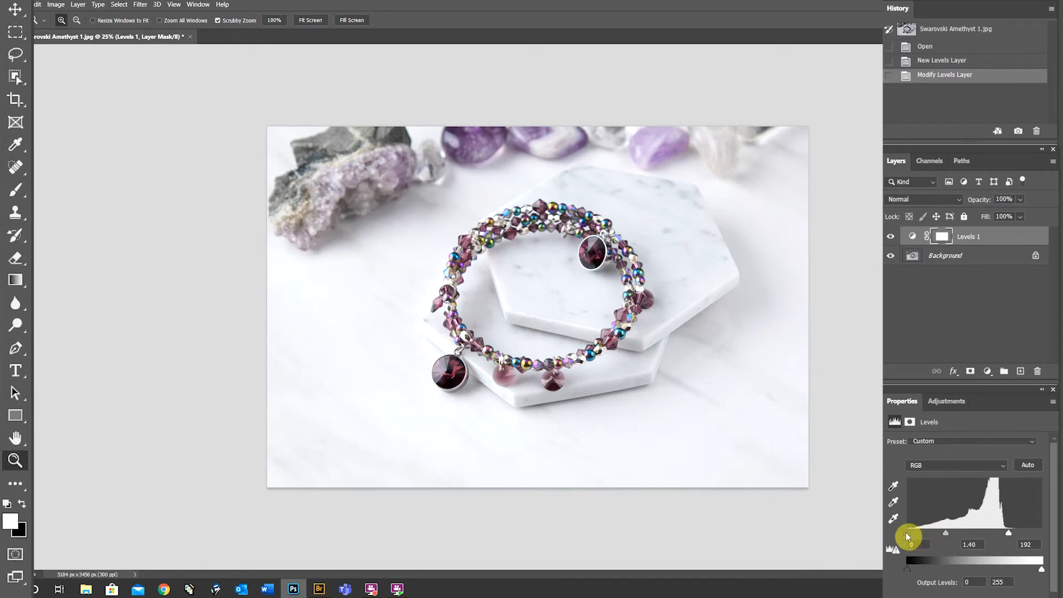
drag(908, 536, 910, 537)
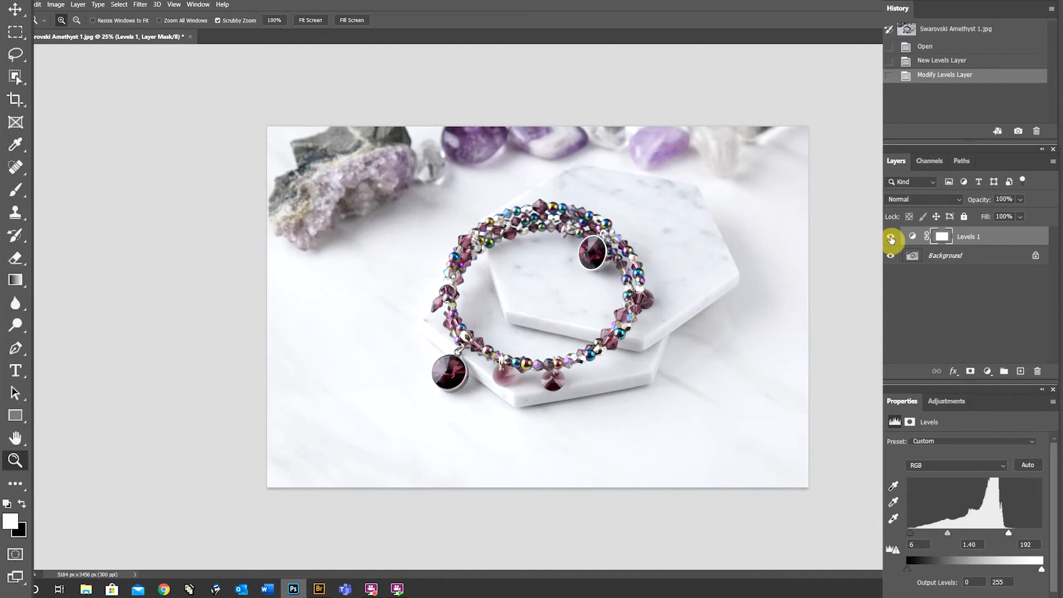
click(891, 240)
click(891, 238)
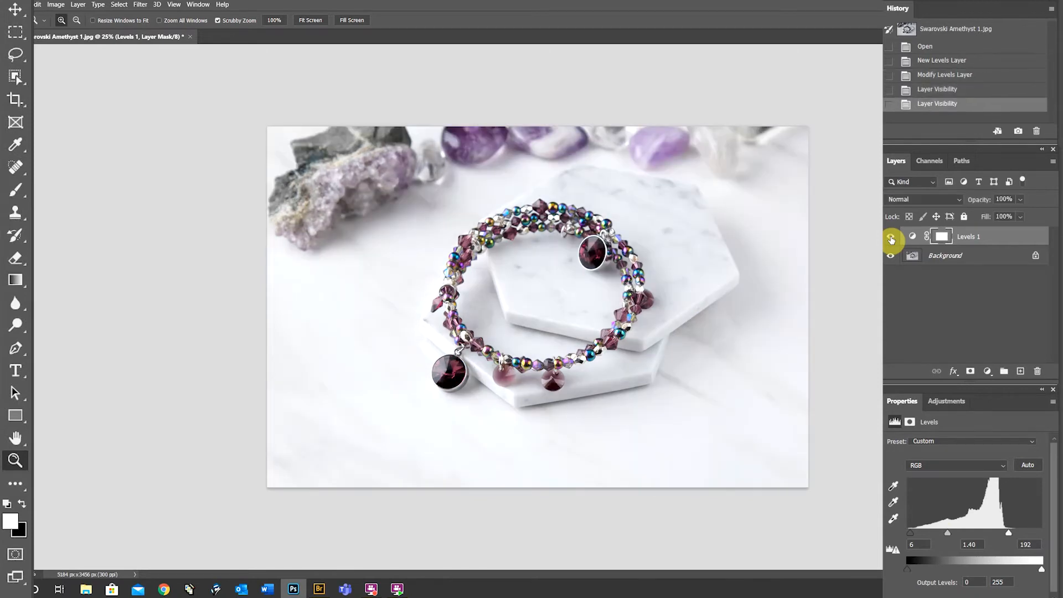
- Add a Hue/Saturation adjustment layer above the Levels layer and set its Saturation to +23
alt+click(608, 386)
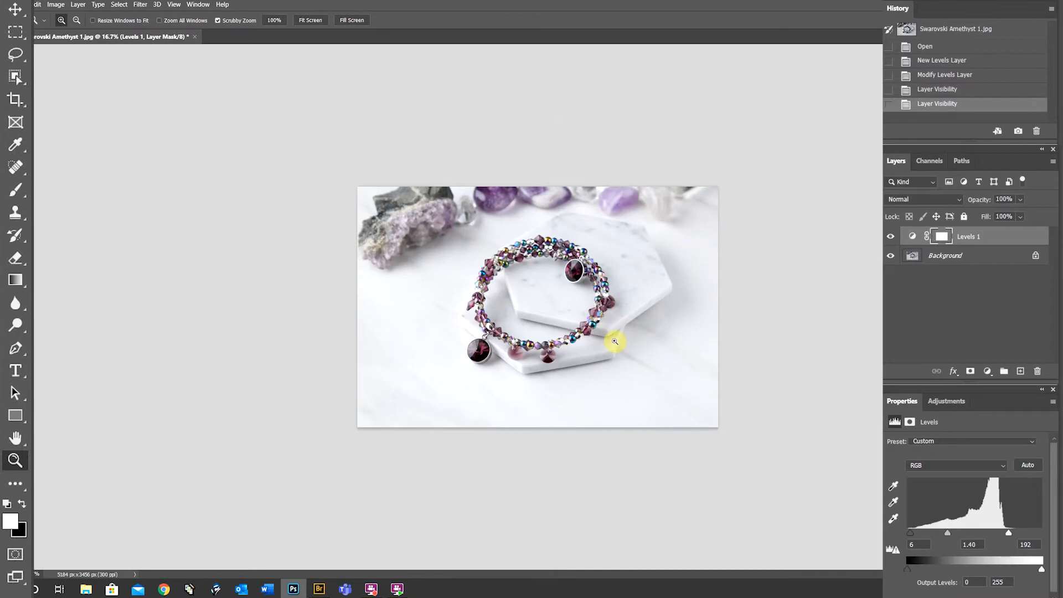
click(953, 401)
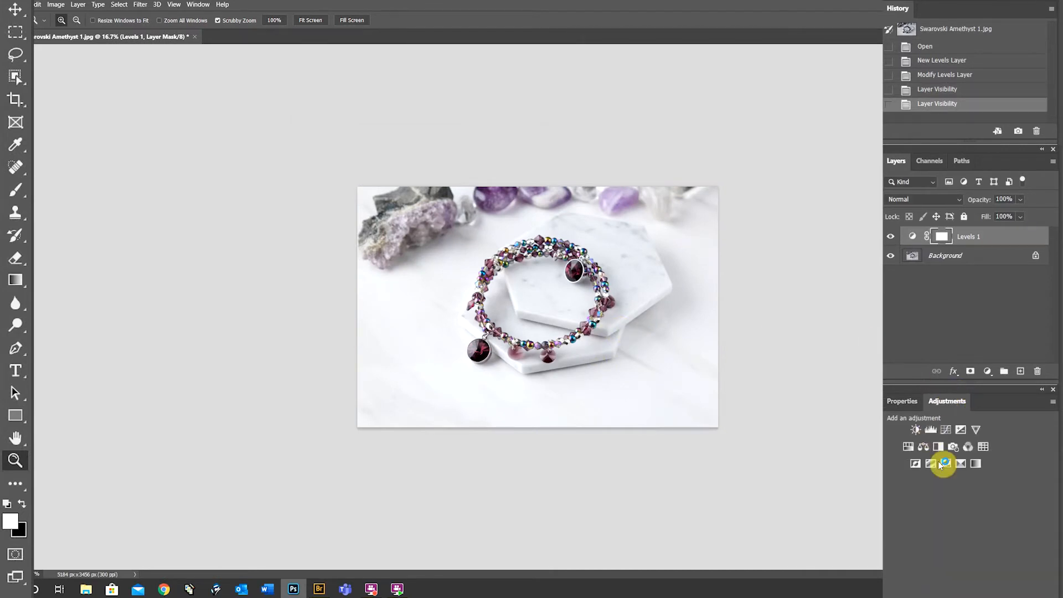
click(908, 448)
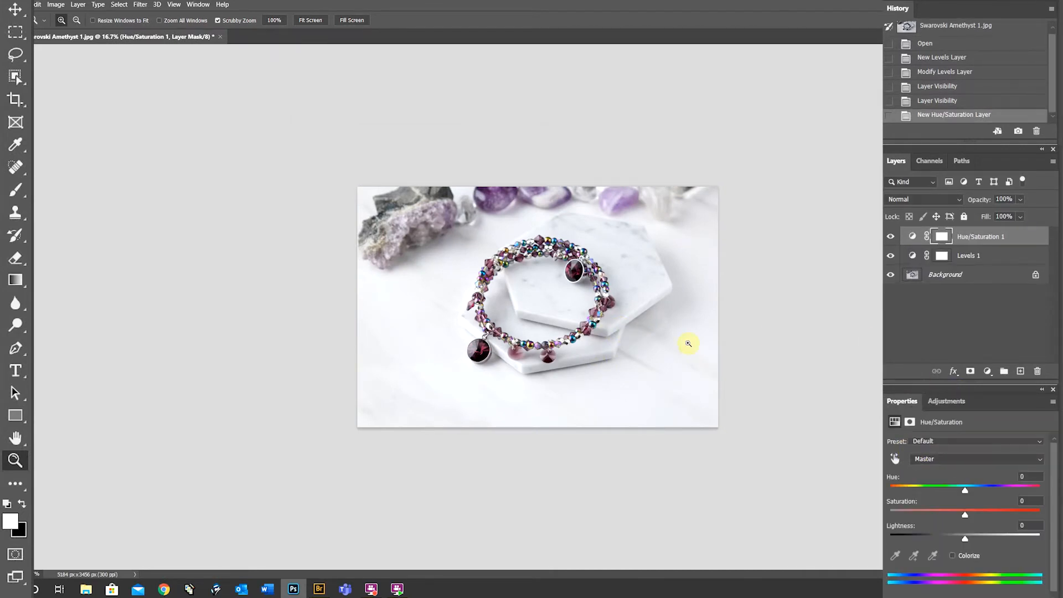
click(587, 334)
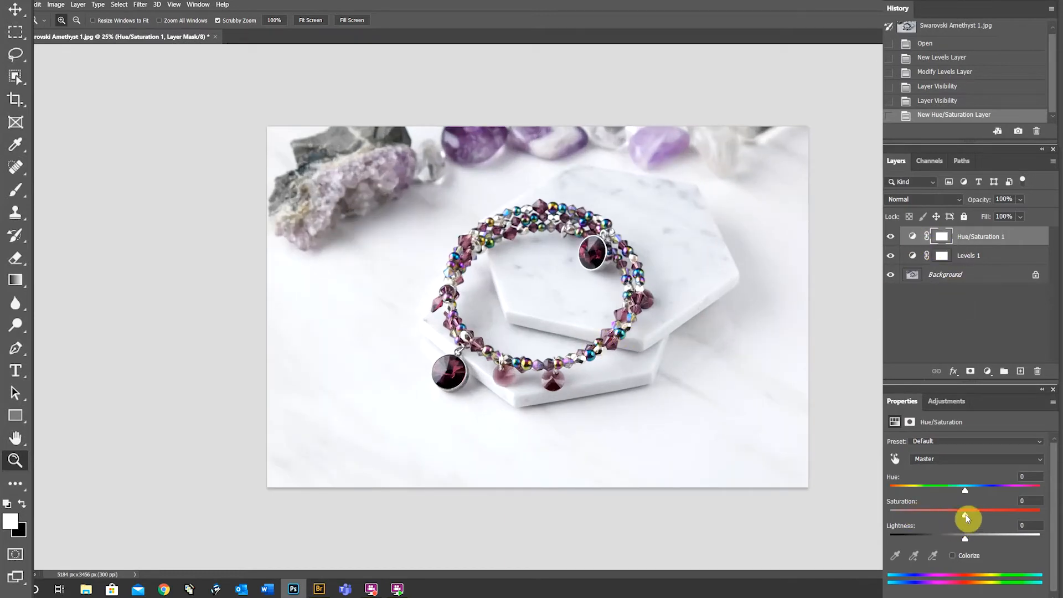
drag(964, 514, 981, 515)
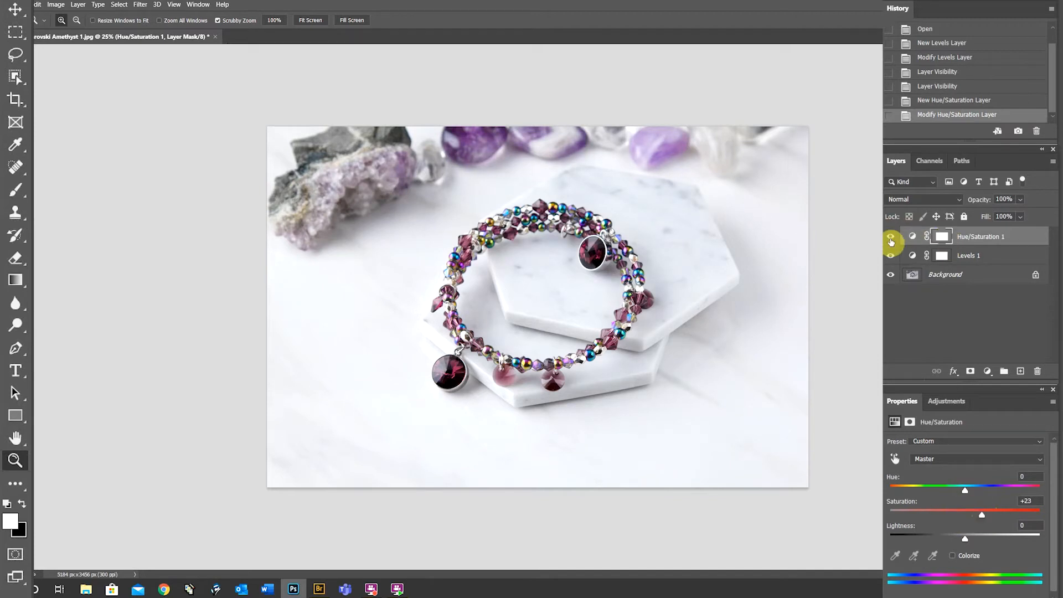
- Compare the bracelet colours repeatedly with the Hue/Saturation layer hidden and shown, leaving it visible
click(890, 238)
click(890, 238)
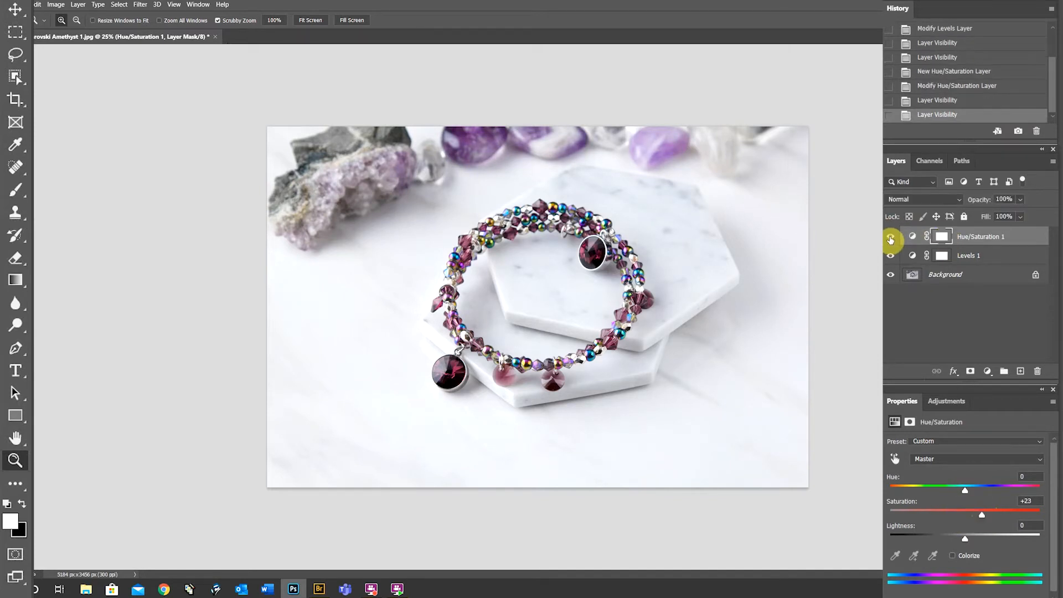
click(890, 239)
click(890, 239)
click(890, 238)
click(890, 238)
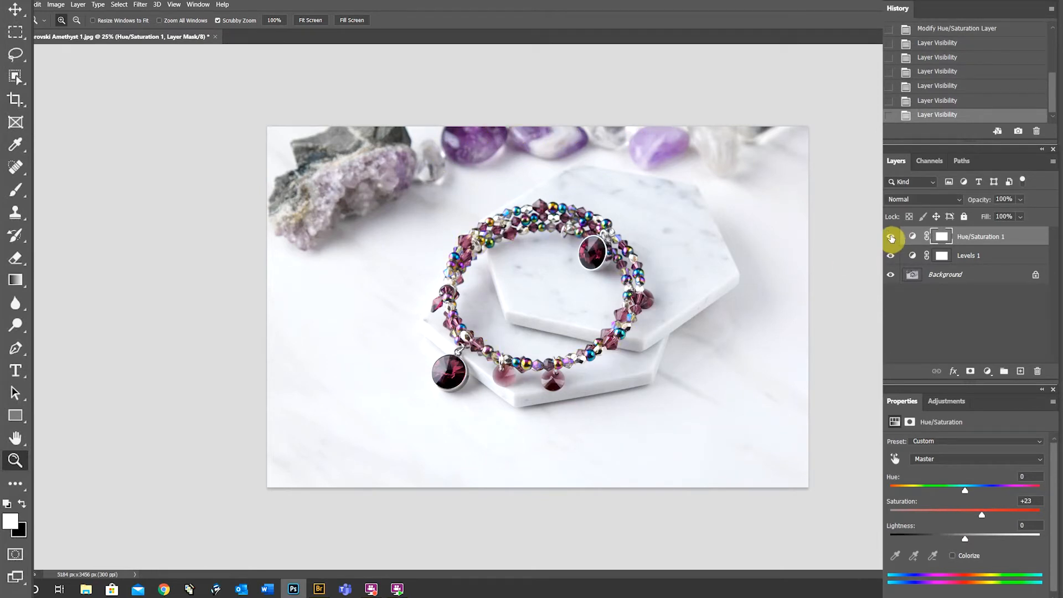
click(890, 238)
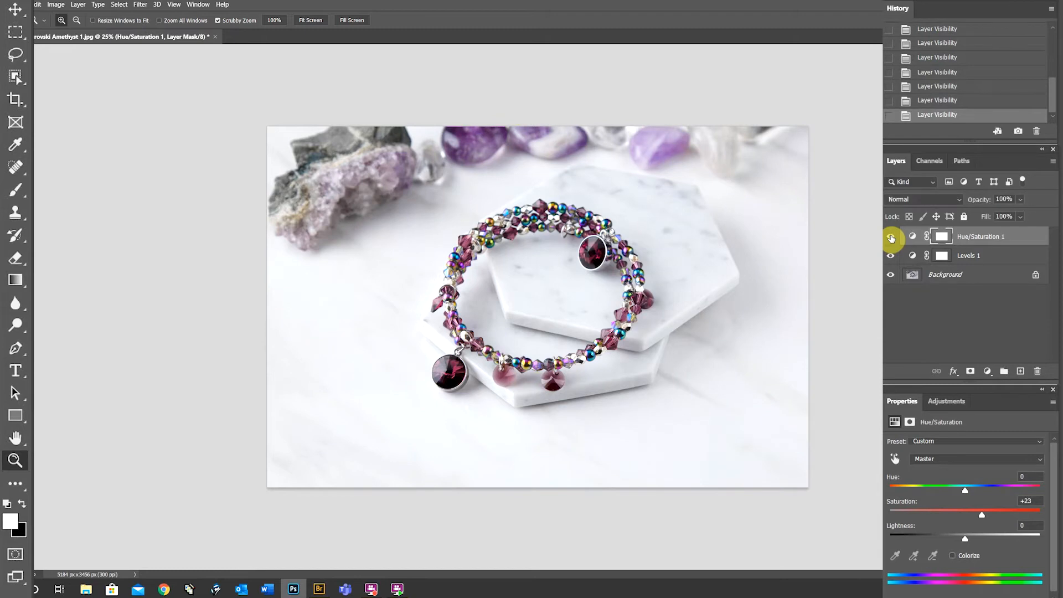
- Deselect the layers and crop the photo around the bracelet at a 5:4 ratio, to about 3788 by 3029 px
click(964, 314)
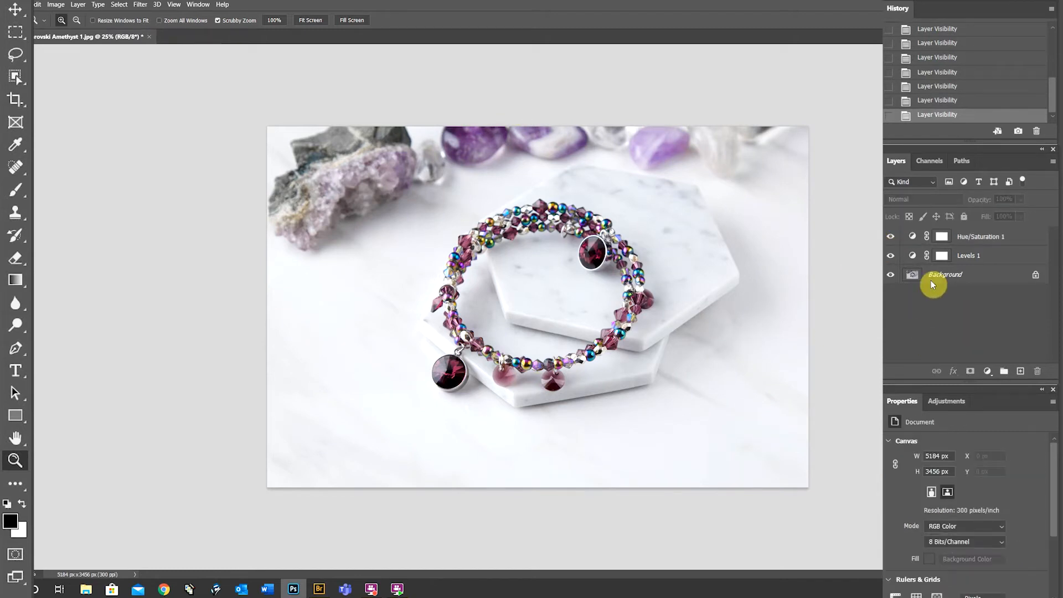
key(c)
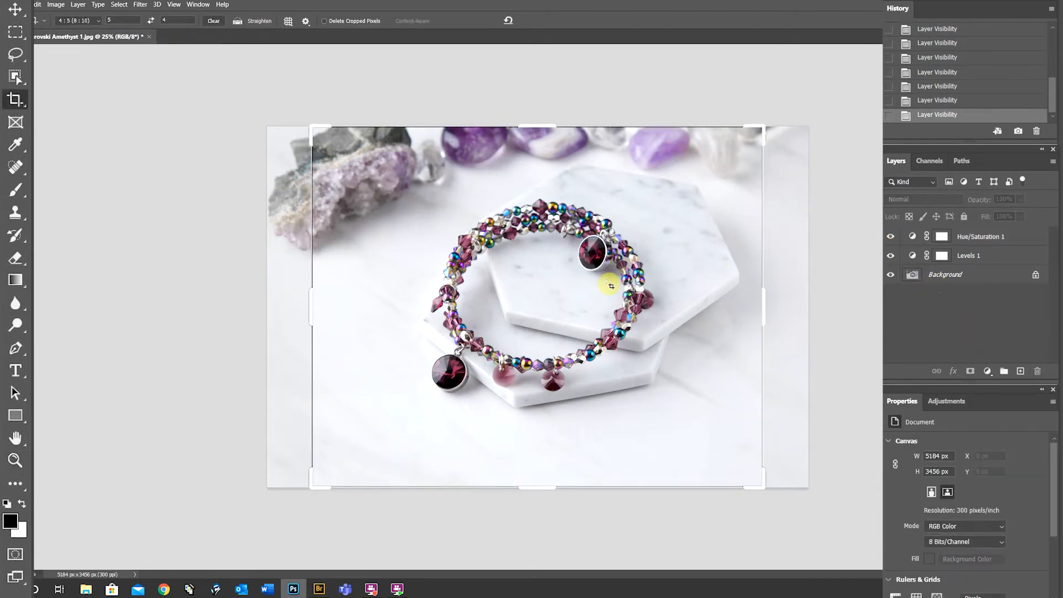
drag(313, 488, 323, 464)
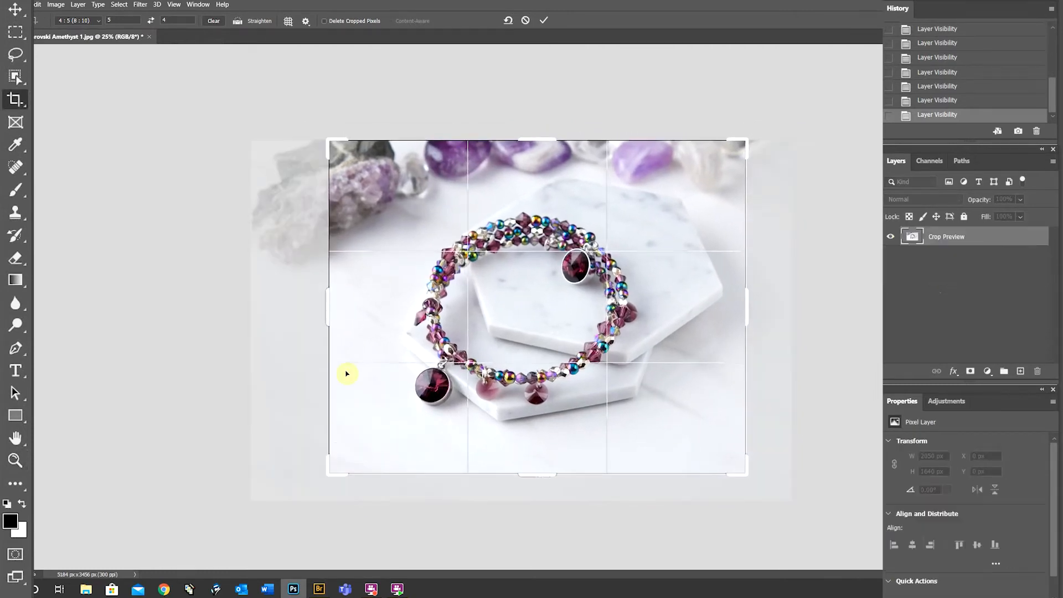
drag(331, 141, 334, 146)
drag(508, 305, 512, 305)
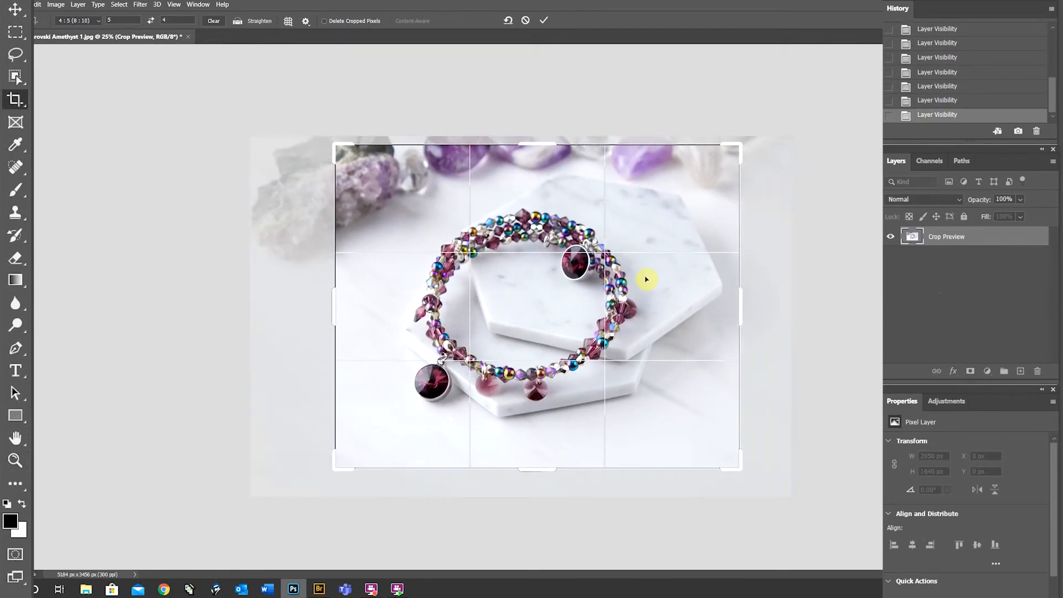
drag(739, 145, 736, 149)
drag(670, 284, 672, 280)
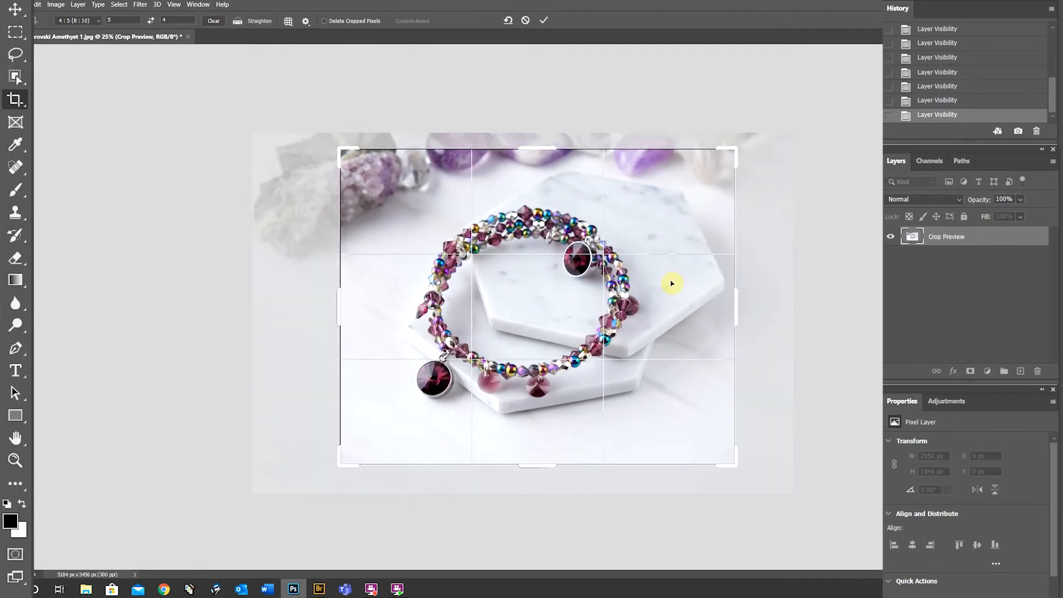
double_click(671, 292)
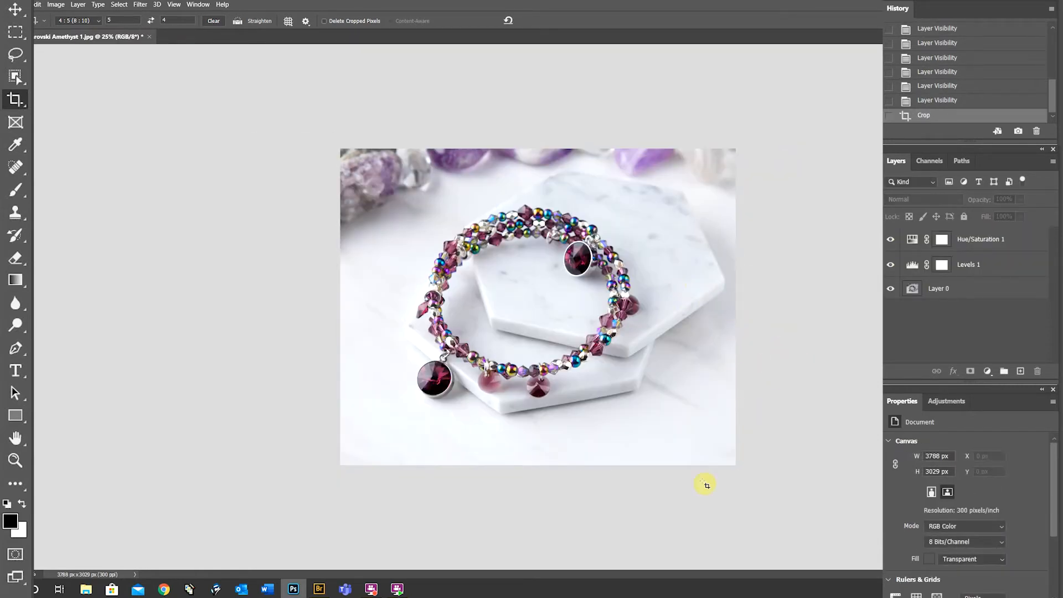
- Widen the existing crop to about 3964 by 3171 px to include more of the stones behind the bracelet
click(563, 329)
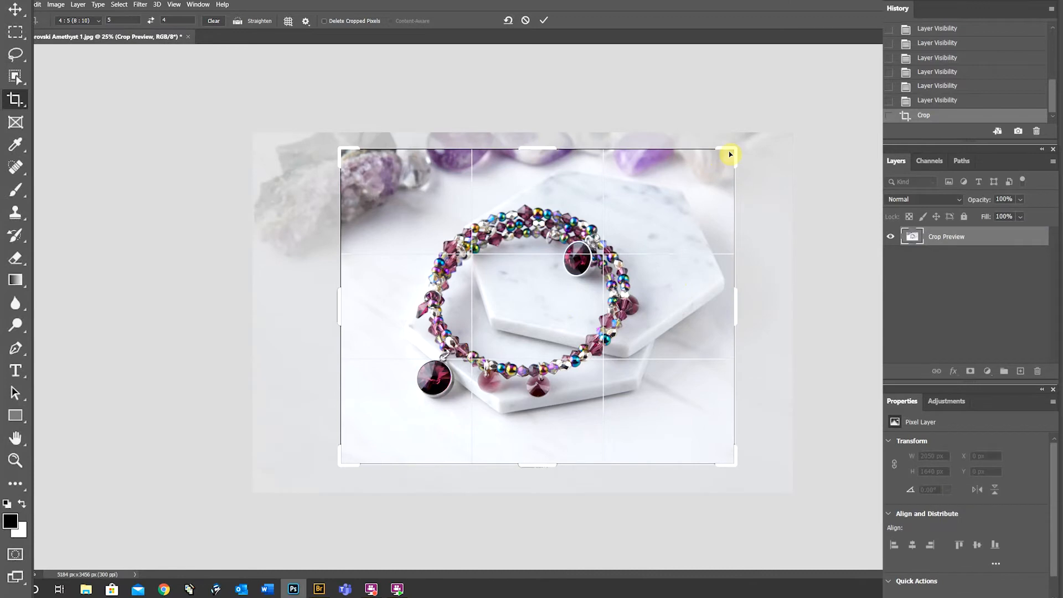
drag(732, 148, 745, 140)
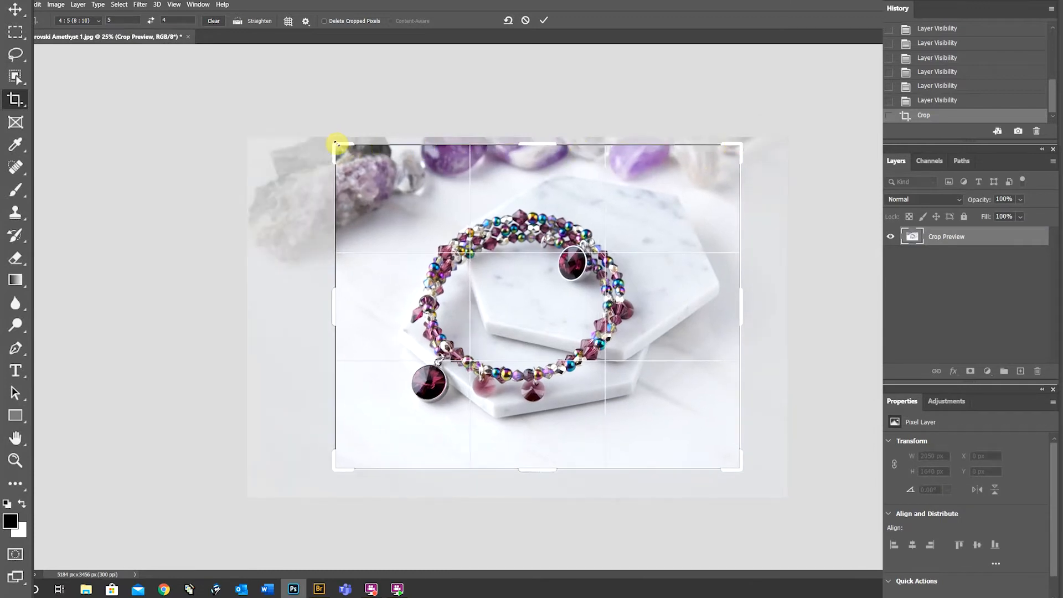
drag(331, 144, 326, 140)
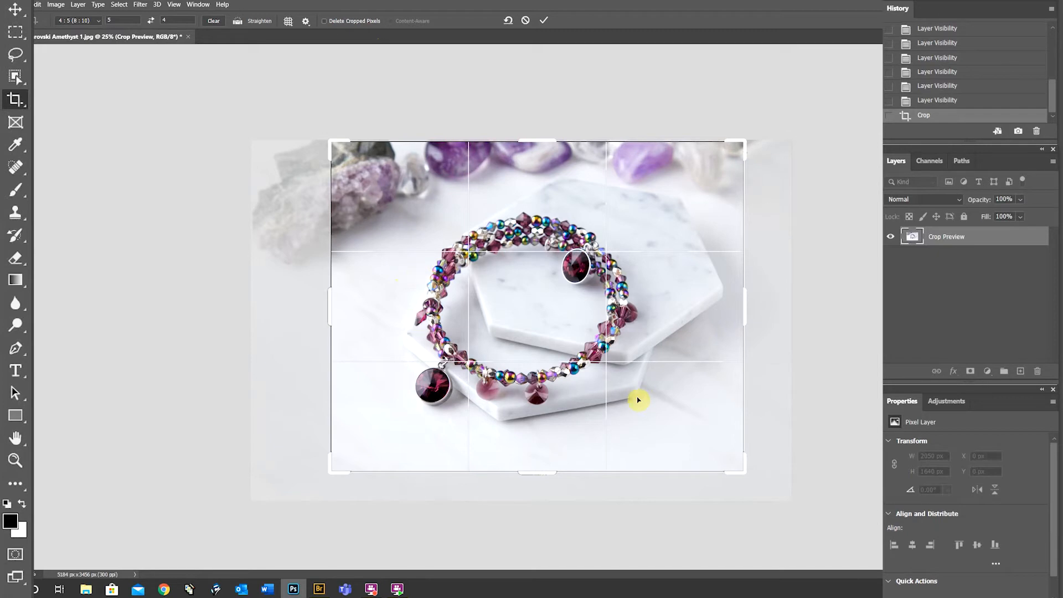
key(Return)
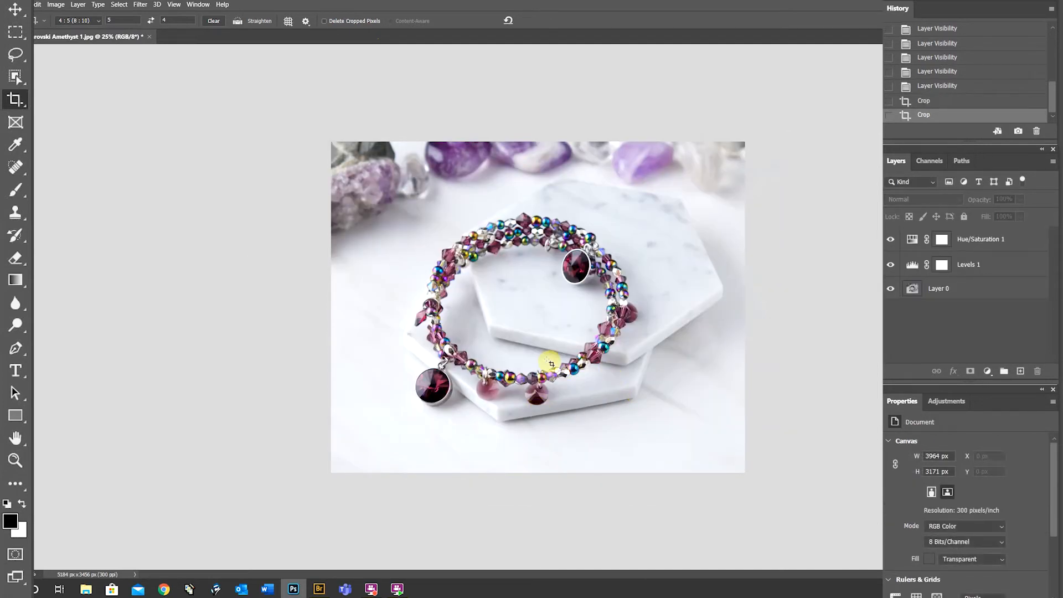
- Tighten the existing 5:4 crop around the bracelet to about 3802 by 3042 px
click(583, 368)
drag(333, 138, 339, 152)
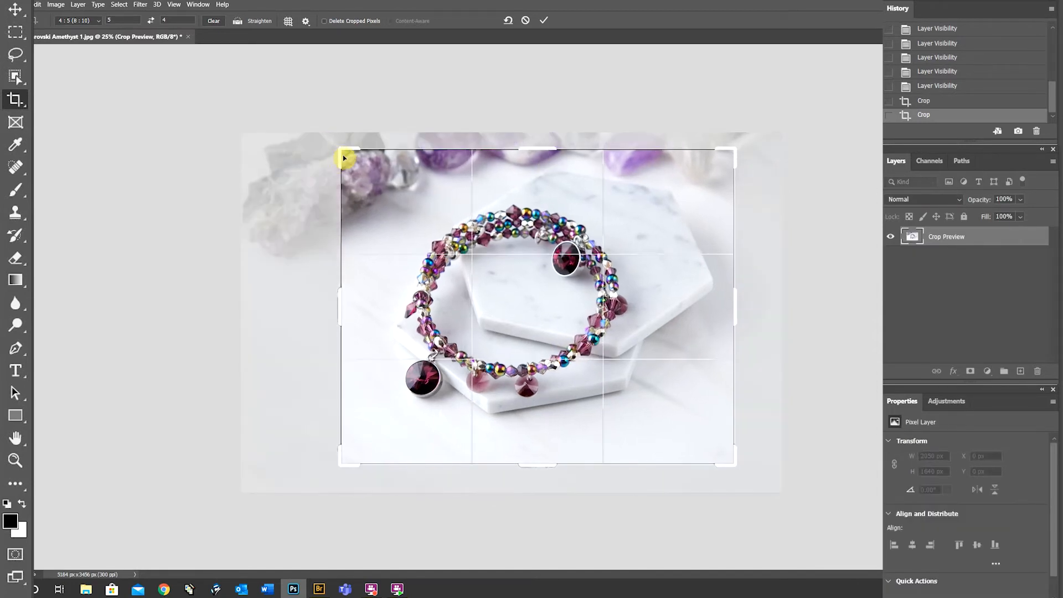
drag(543, 304, 550, 308)
key(Left)
key(Left)
key(Up)
key(Left)
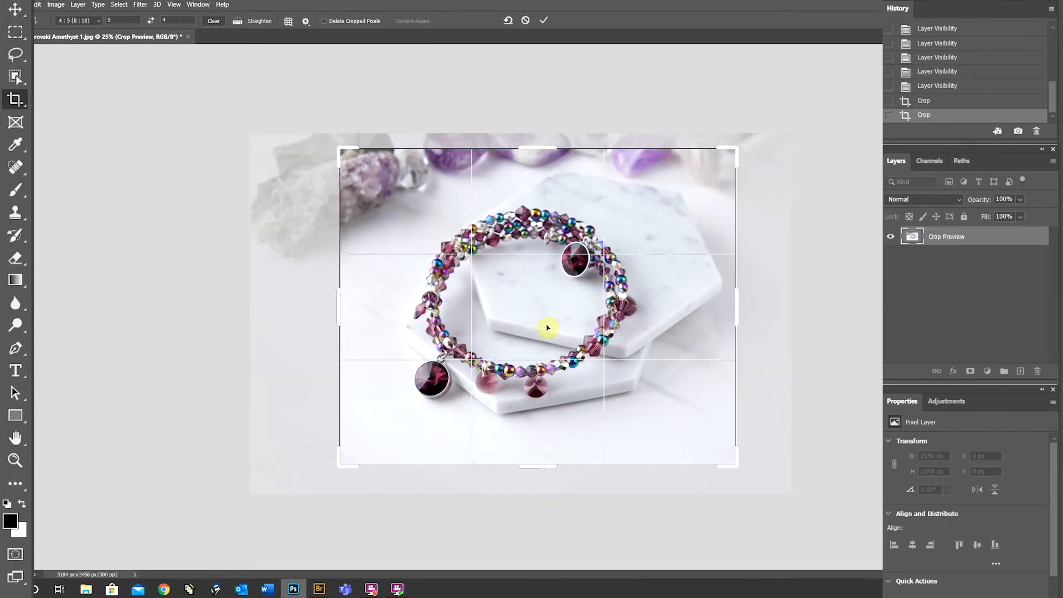
key(Return)
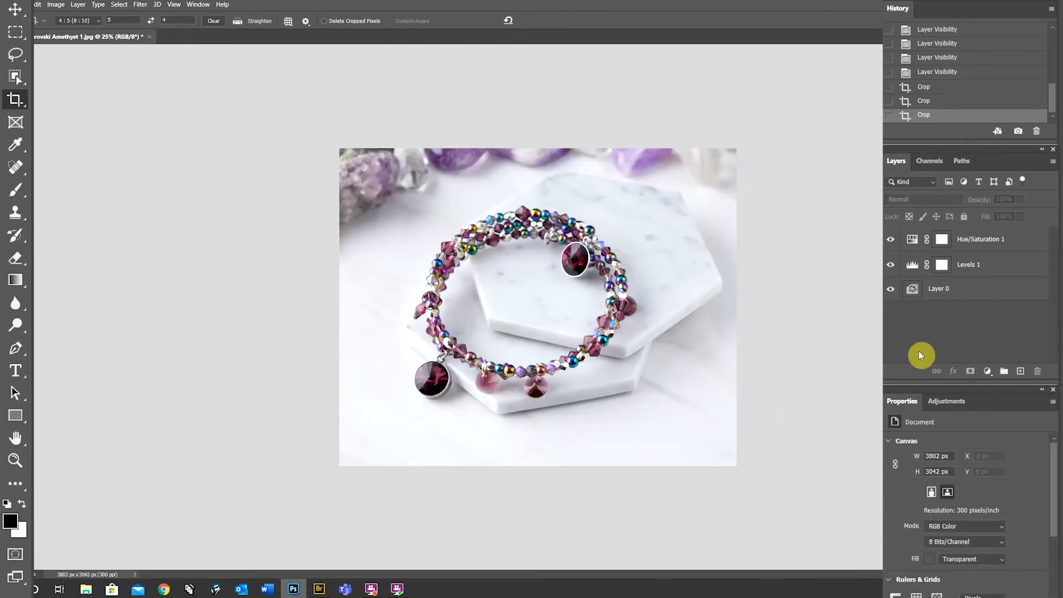
- Duplicate Layer 0, the photo layer beneath the adjustment layers
click(924, 292)
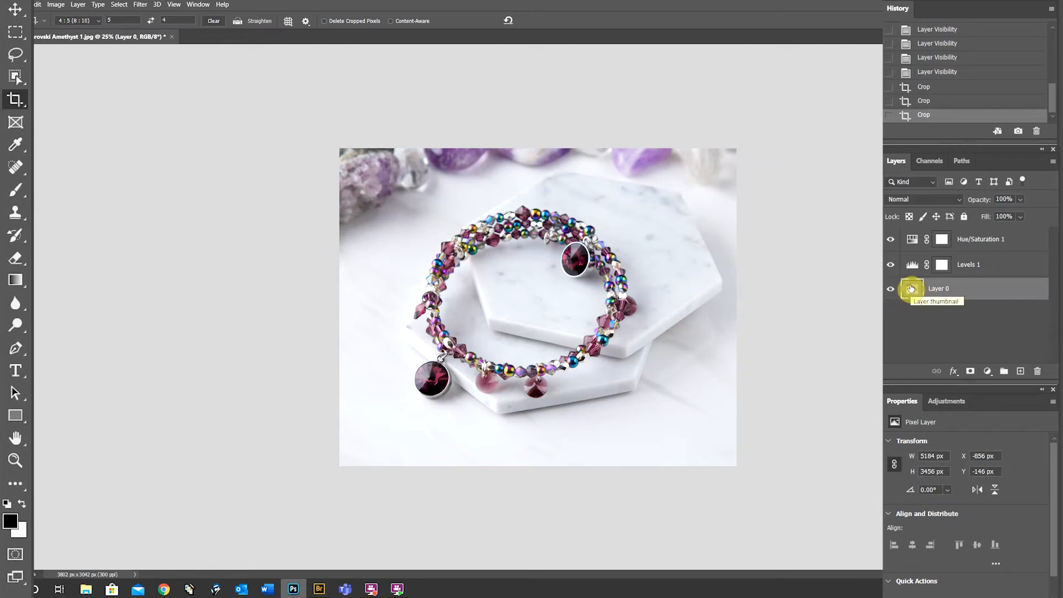
mouse_move(911, 288)
mouse_down()
mouse_move(944, 327)
mouse_move(1020, 367)
mouse_move(908, 287)
mouse_up()
drag(910, 288, 1020, 373)
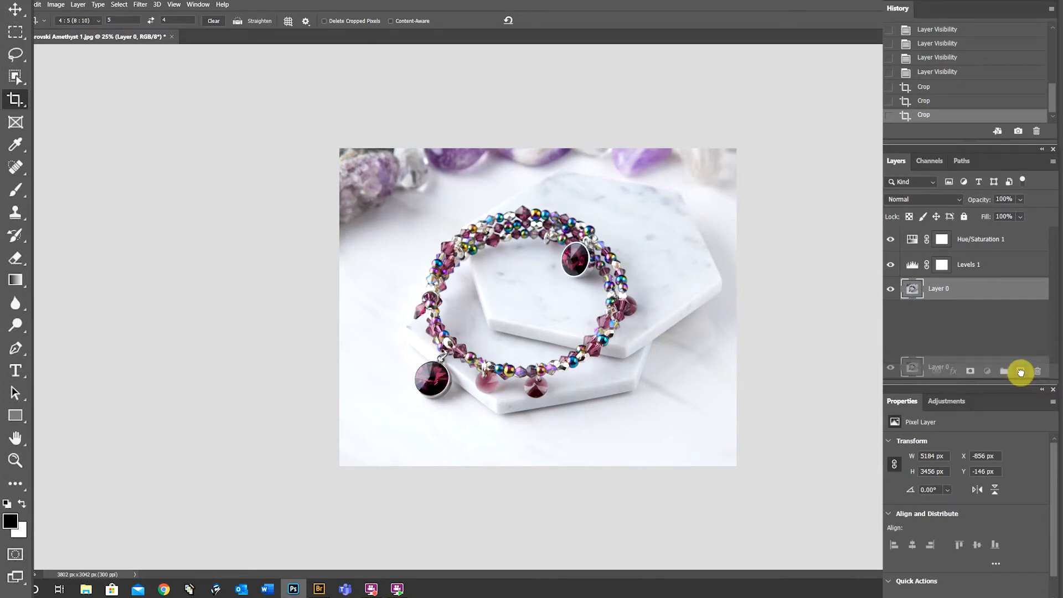
drag(1020, 372, 1020, 374)
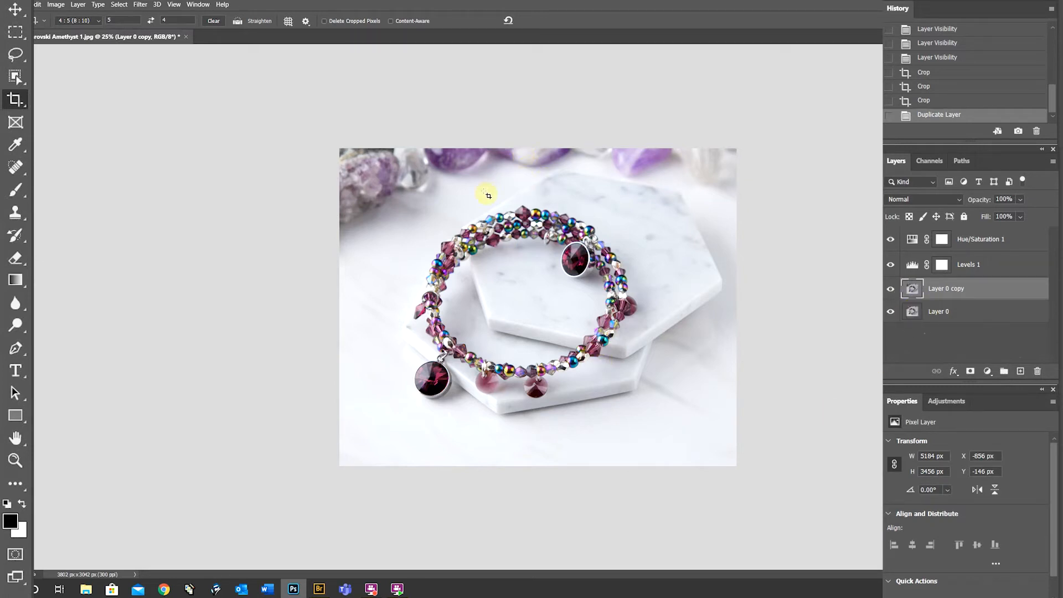
- Choose the Spot Healing Brush and set its brush size to 86 px
key(j)
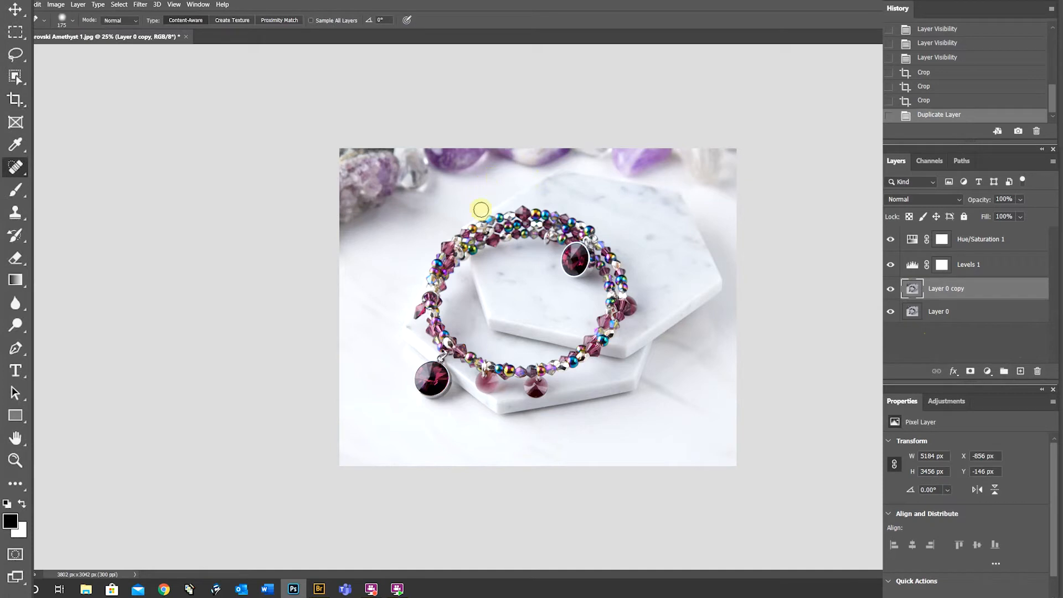
right_click(22, 169)
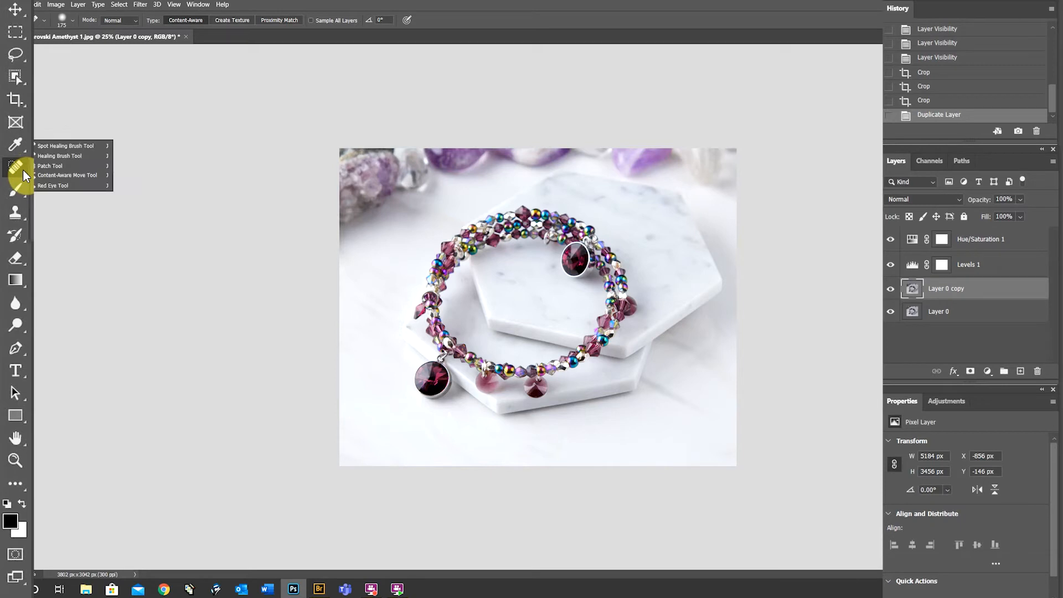
click(51, 147)
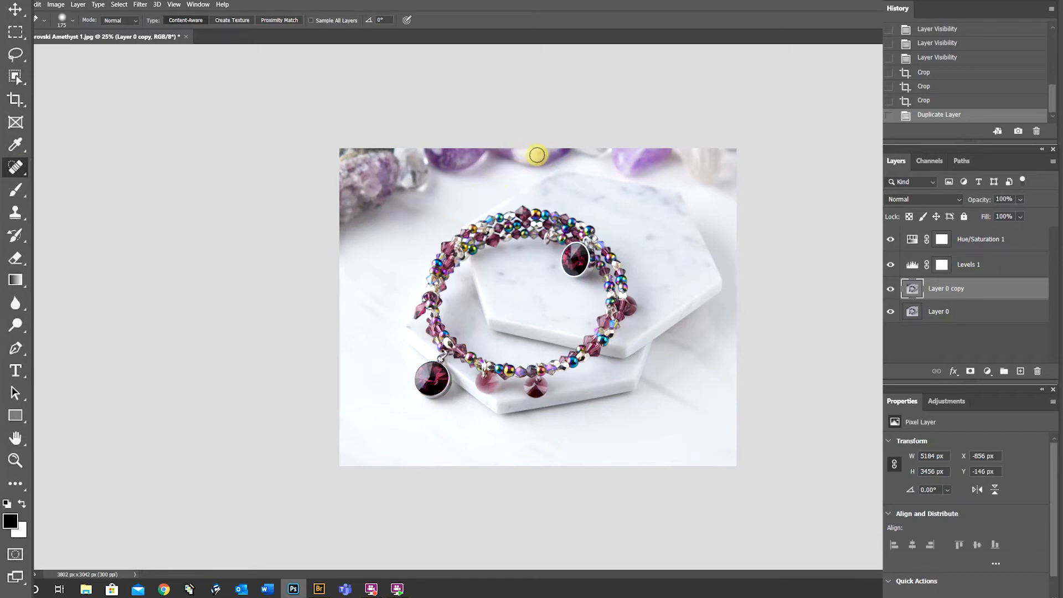
right_click(503, 174)
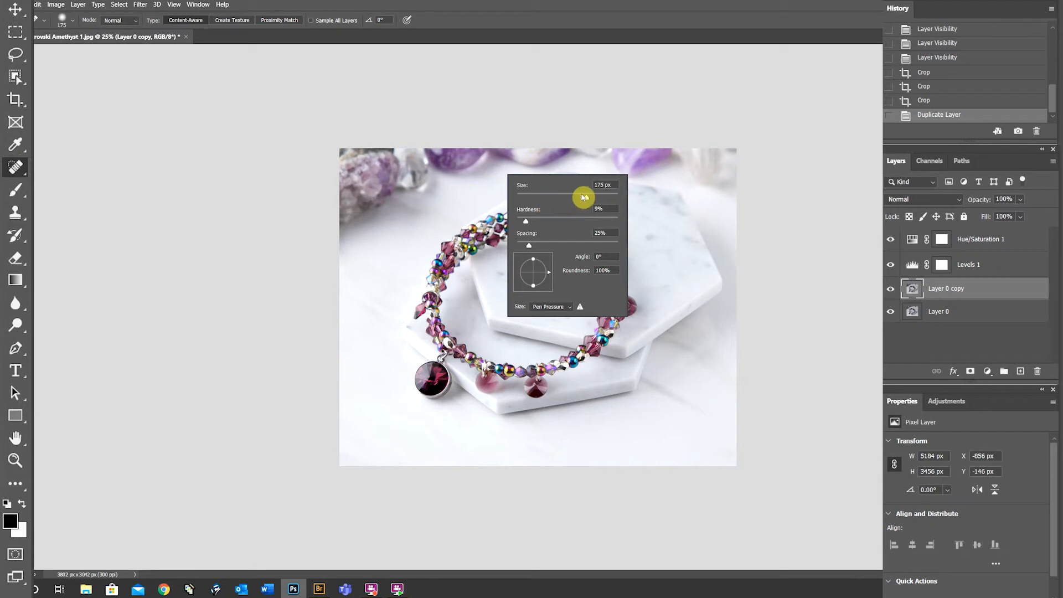
drag(580, 198, 575, 197)
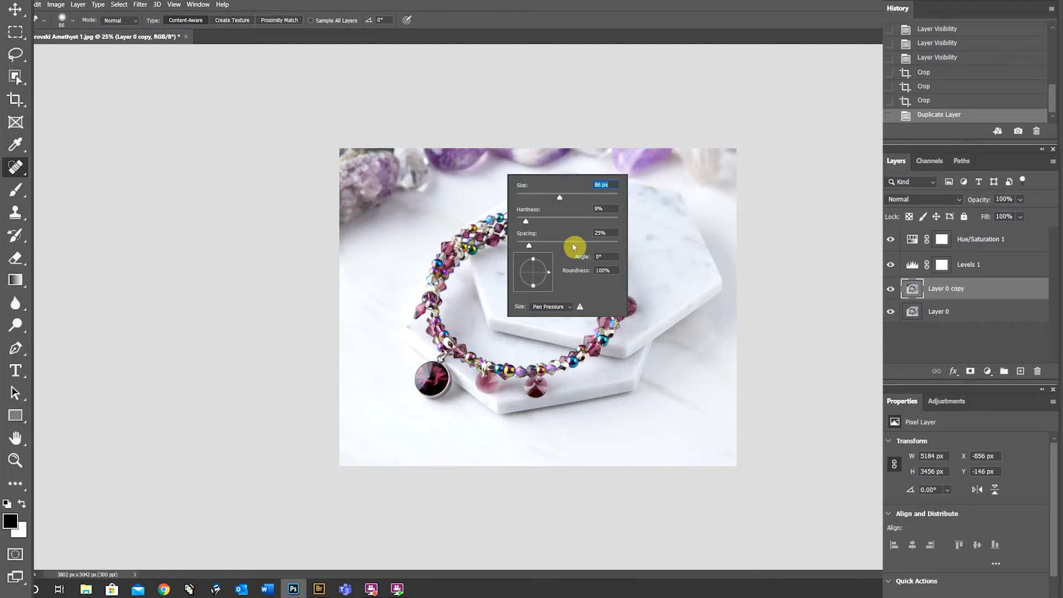
key(Return)
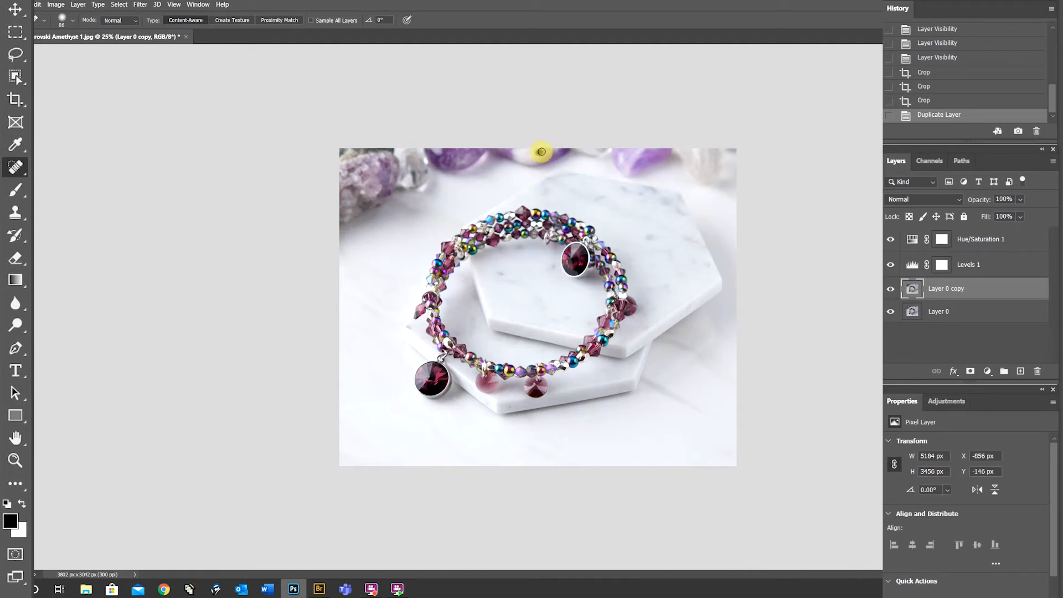
- Heal the spots on the blurred stone at the photo's upper edge on Layer 0 copy, comparing with that layer hidden and shown
drag(550, 146, 536, 151)
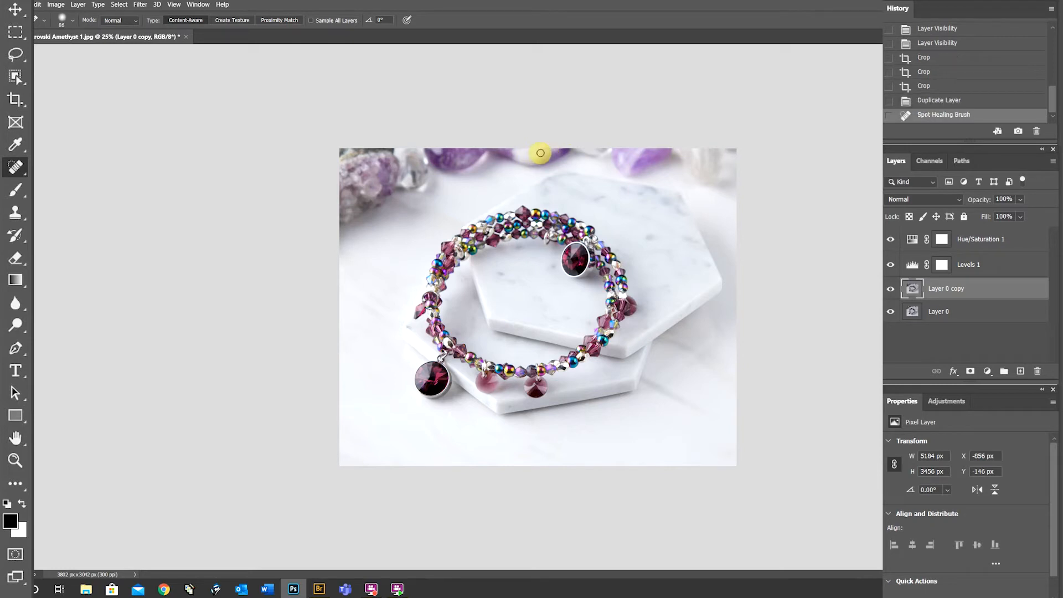
click(569, 218)
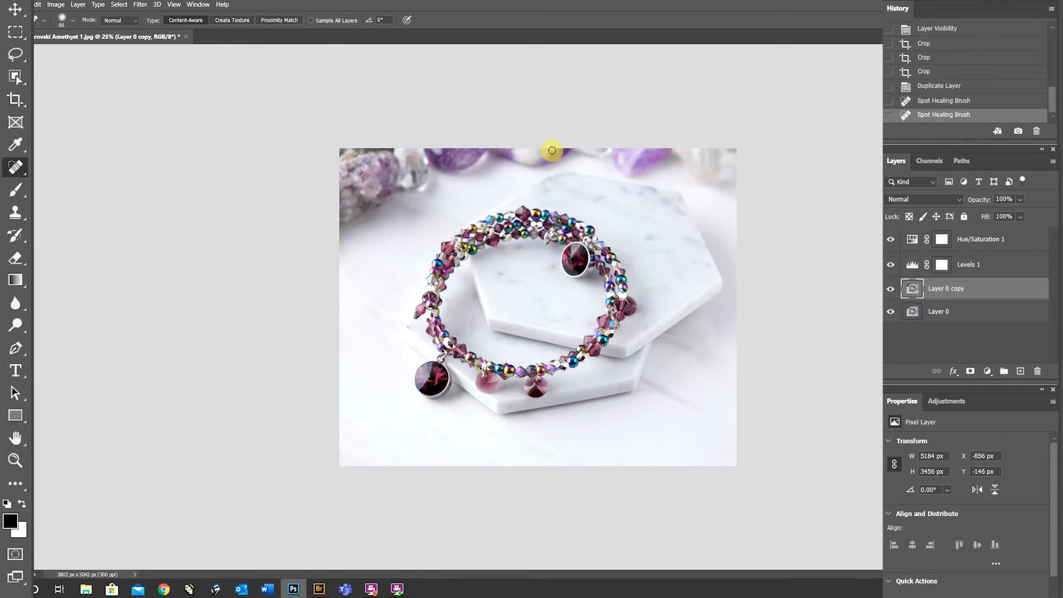
click(535, 154)
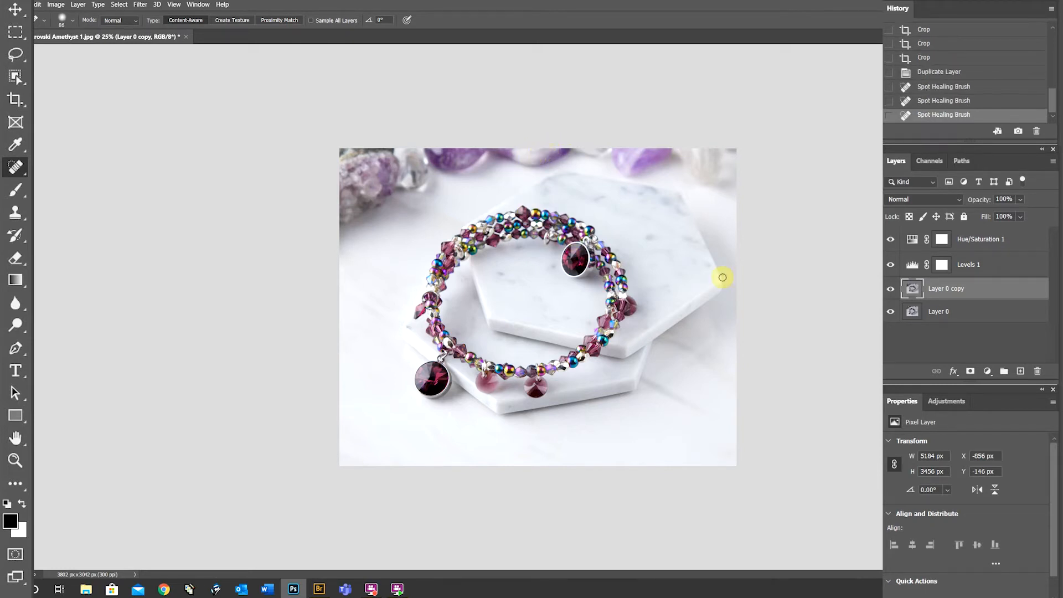
click(891, 289)
click(891, 290)
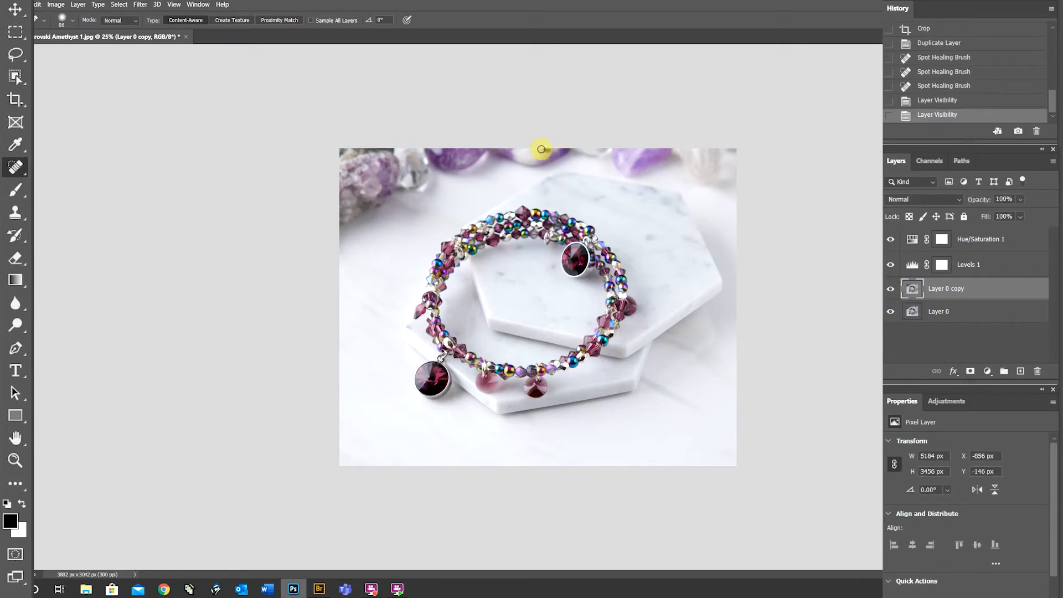
click(533, 169)
click(546, 148)
click(890, 288)
click(890, 288)
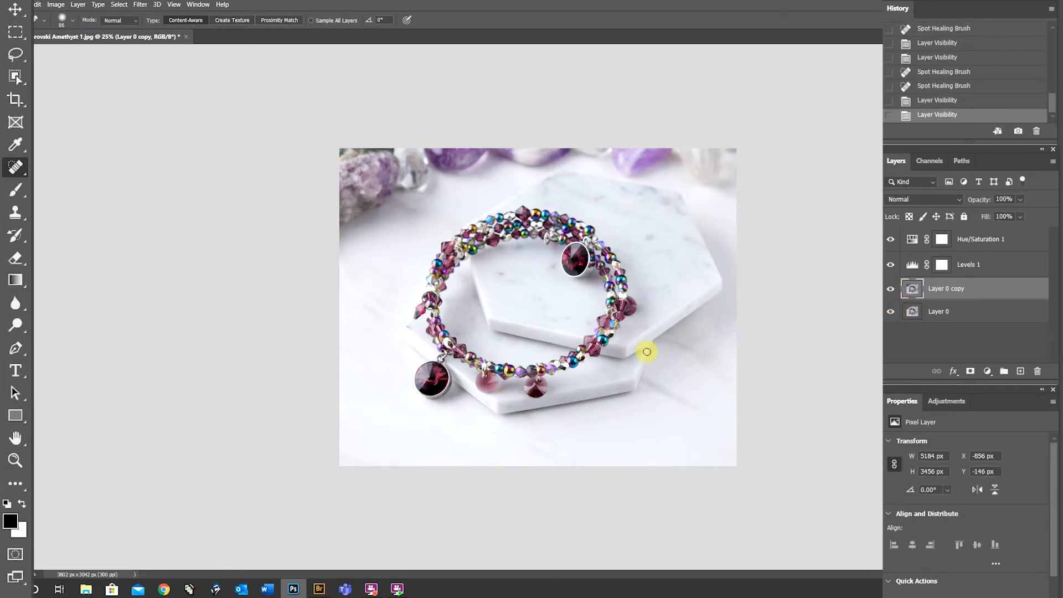
- Save the edited photo as a JPEG copy named "Swarovski Amethyst 1 b" in the same folder
key(z)
alt+click(575, 344)
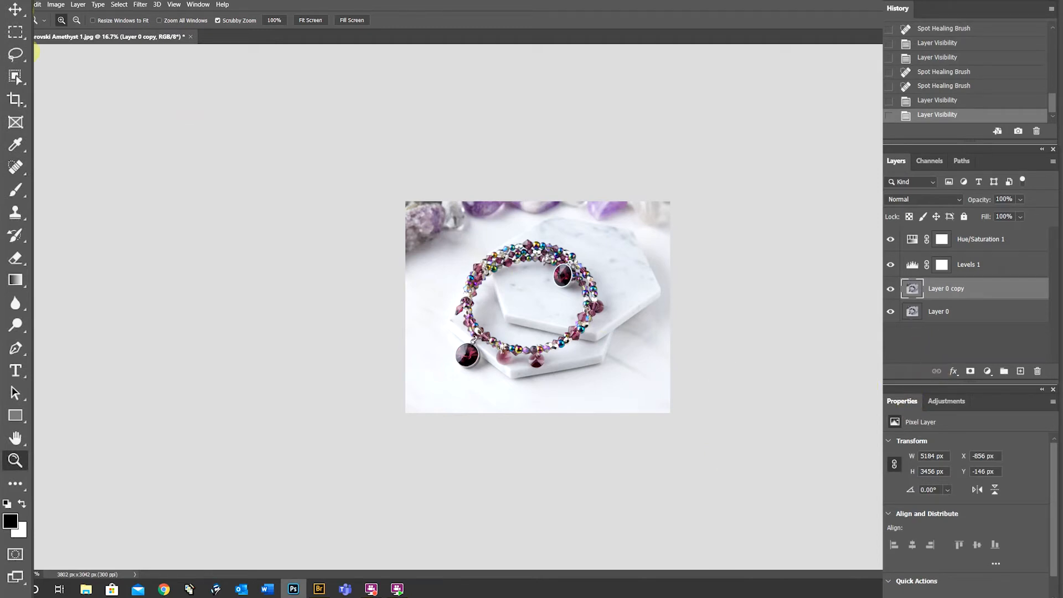
click(20, 4)
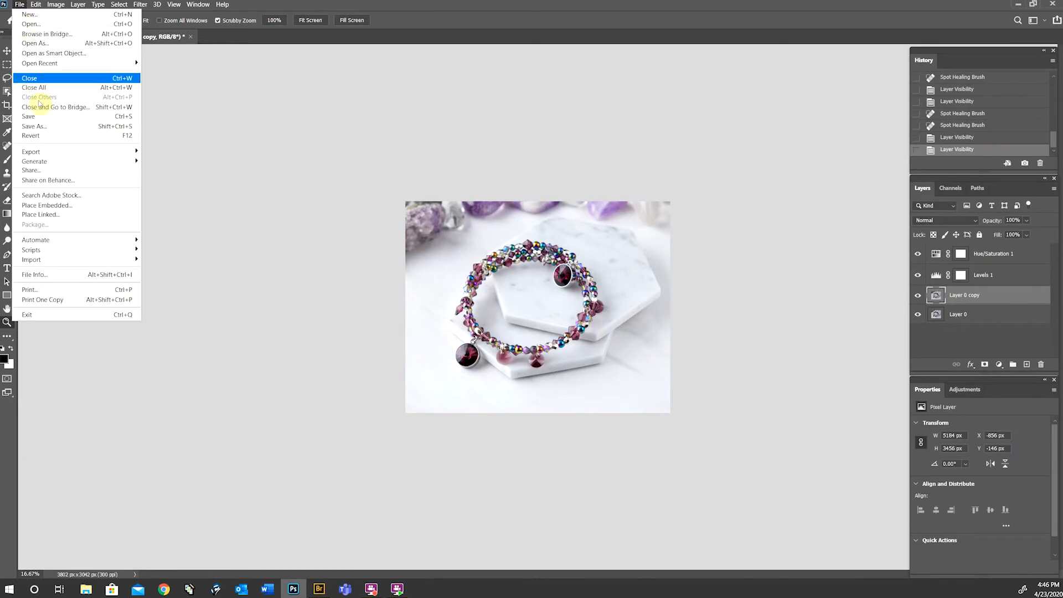
click(40, 126)
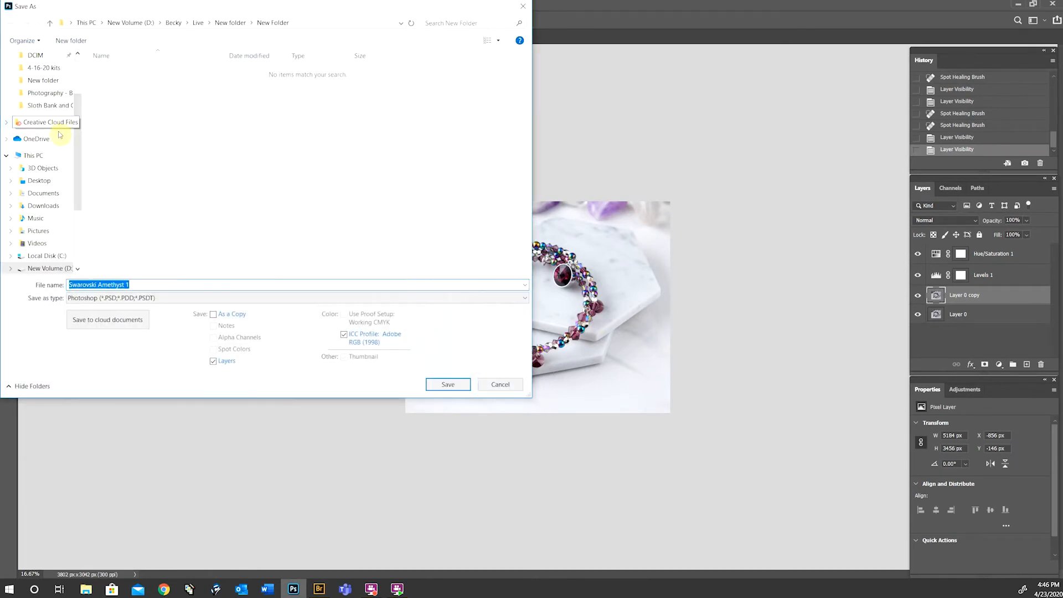
click(170, 296)
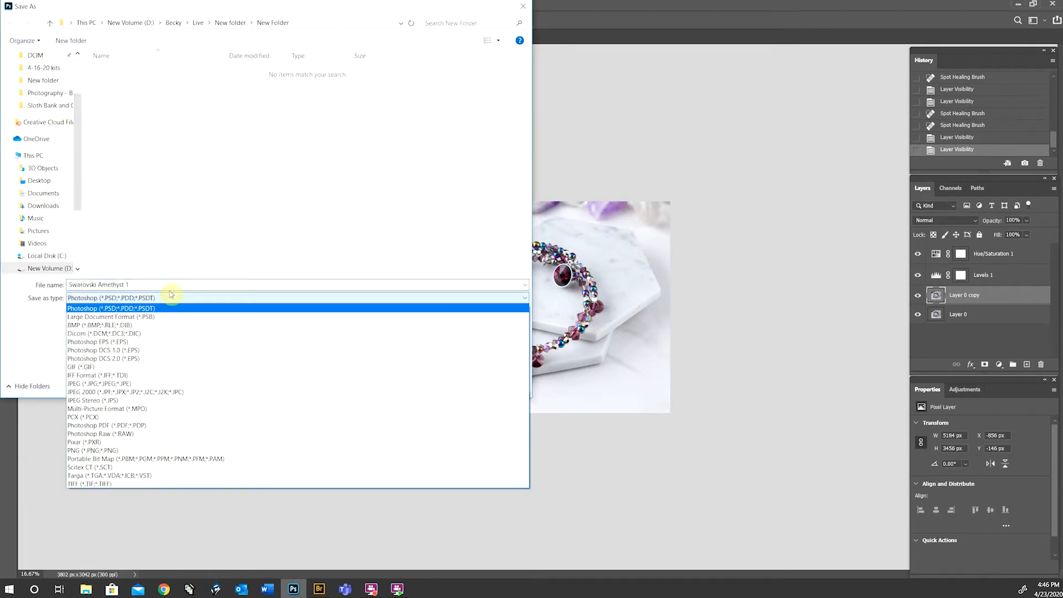
click(161, 382)
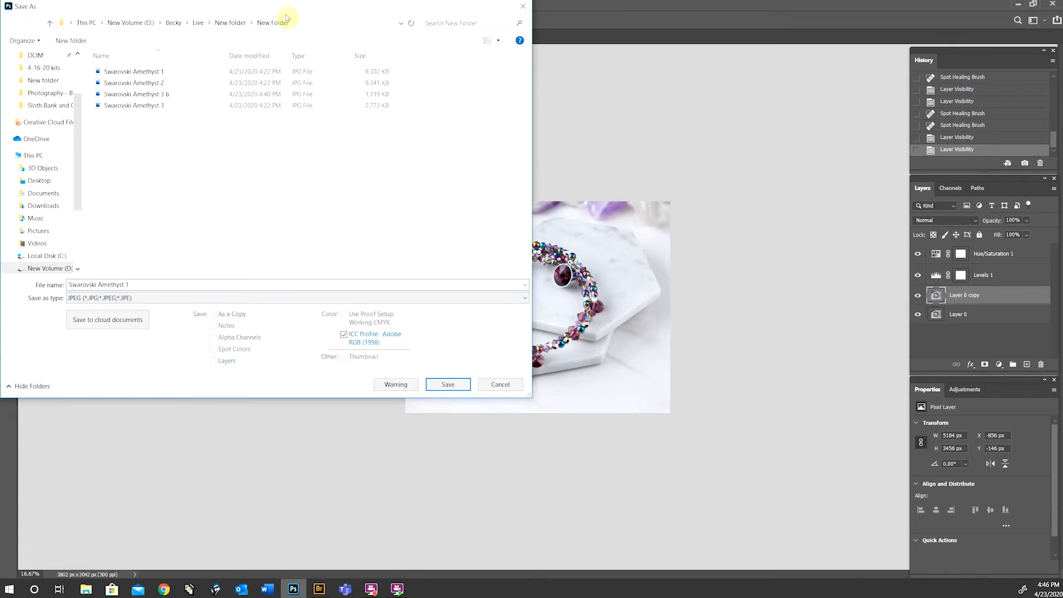
click(259, 287)
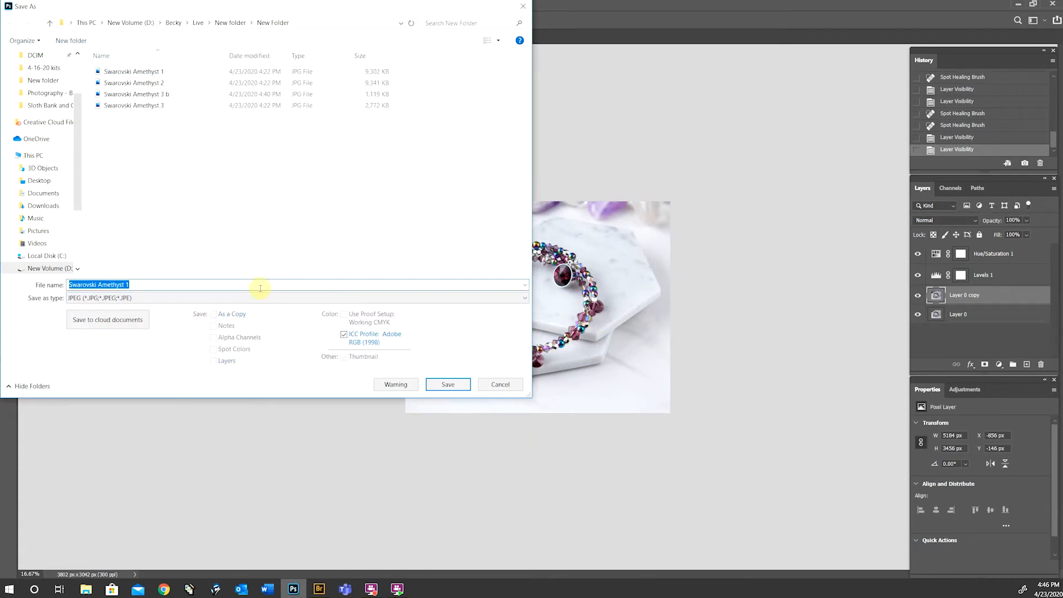
click(259, 288)
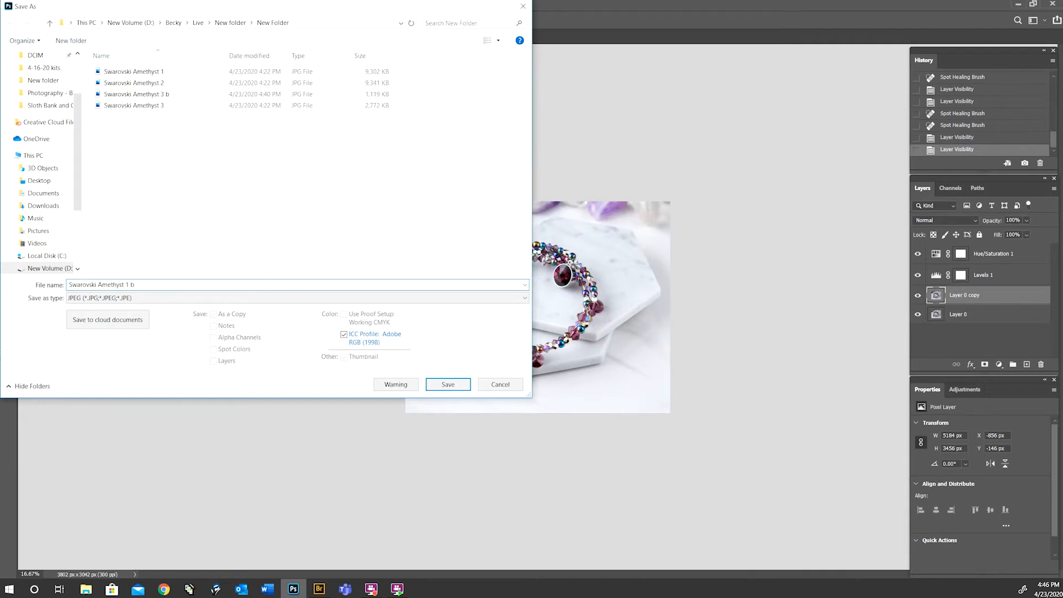
text(b)
key(Return)
key(Return)
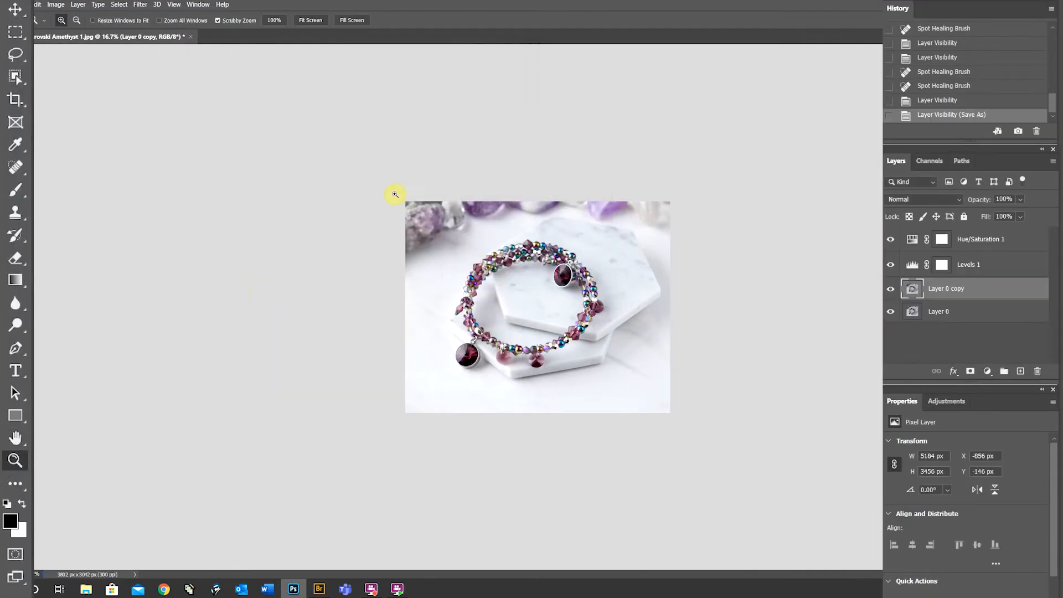
- Close the original photo without saving changes, switch to Adobe Bridge and open Swarovski Amethyst 2.jpg in Photoshop
click(191, 36)
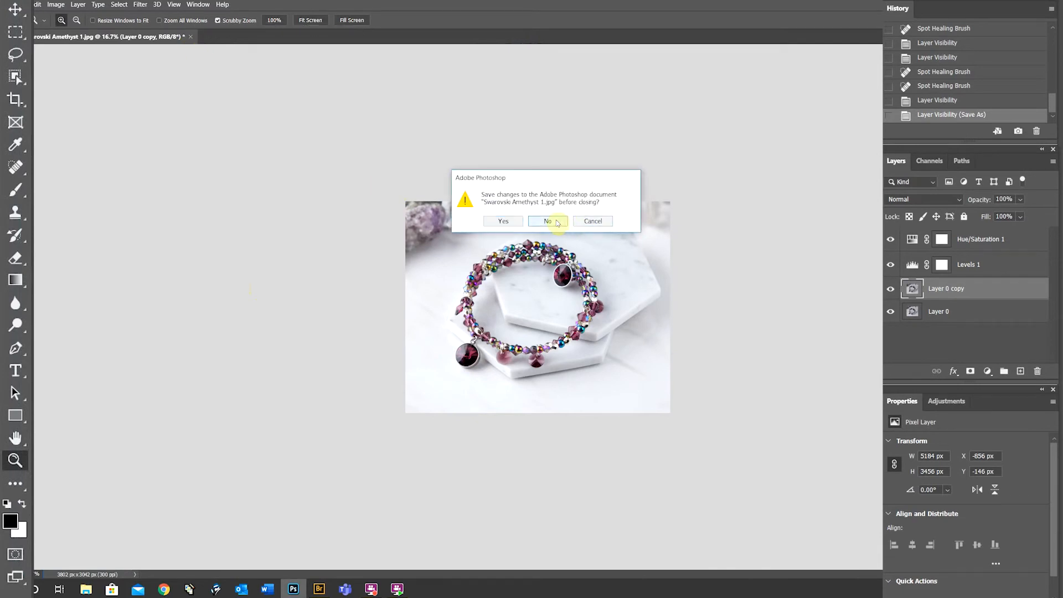
click(555, 221)
click(321, 589)
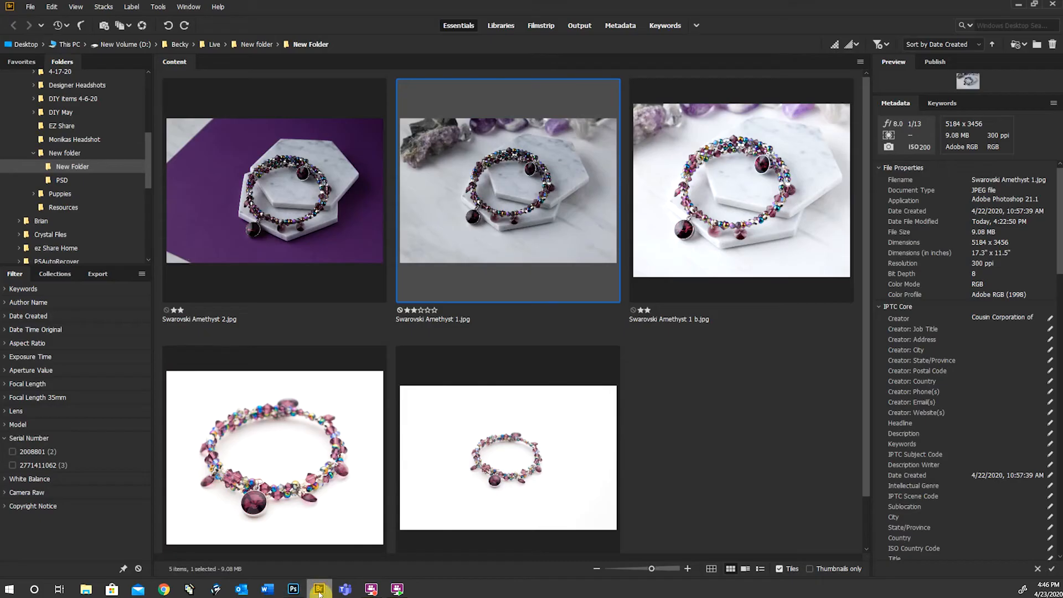
click(327, 254)
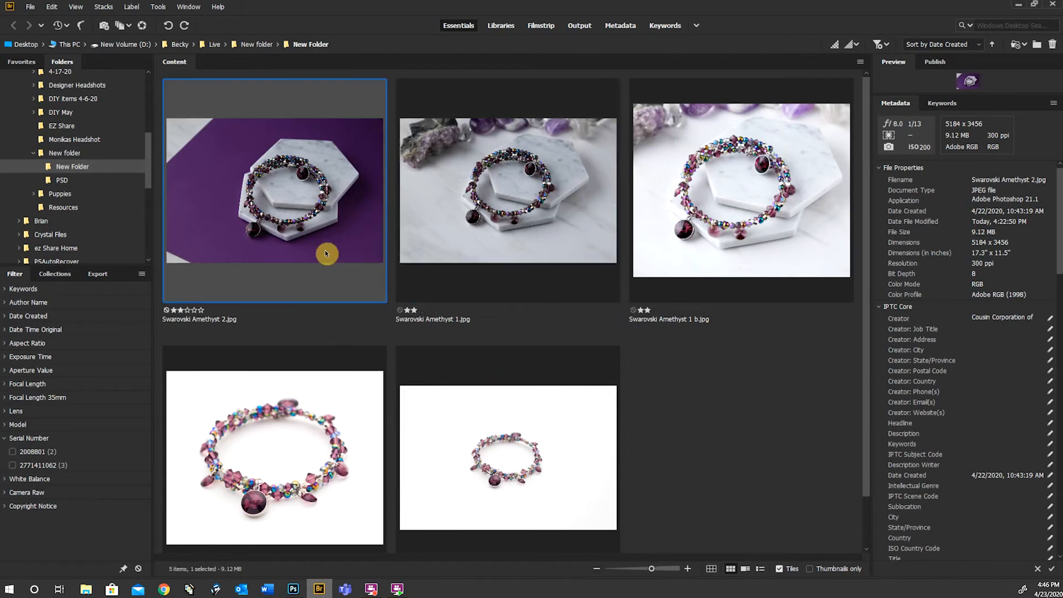
double_click(293, 206)
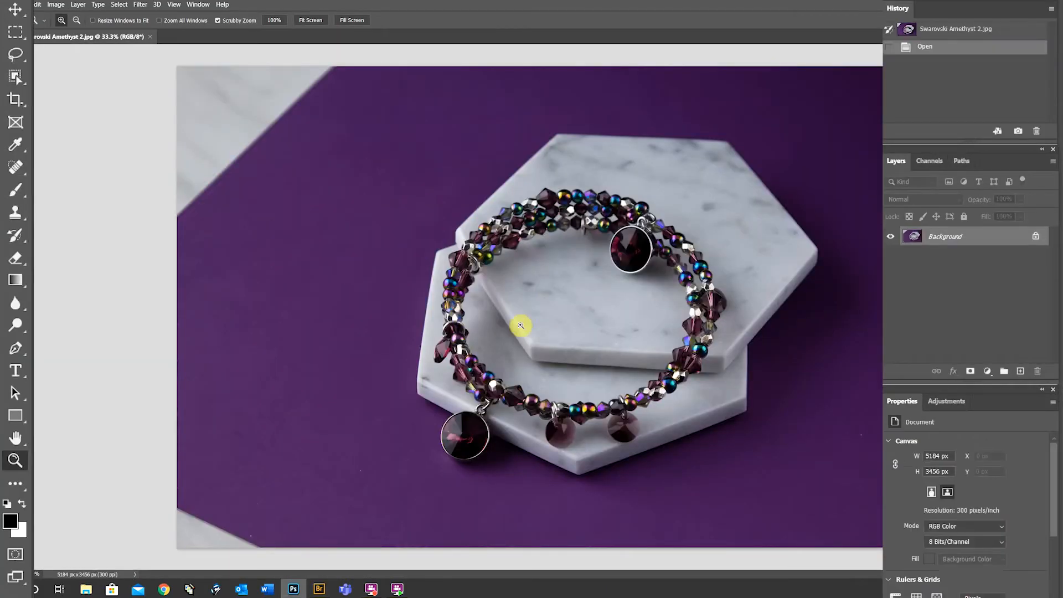
- Frame a tight 5:4 crop around the bracelet and marble tiles, leaving out the white background corners
alt+click(582, 407)
click(593, 364)
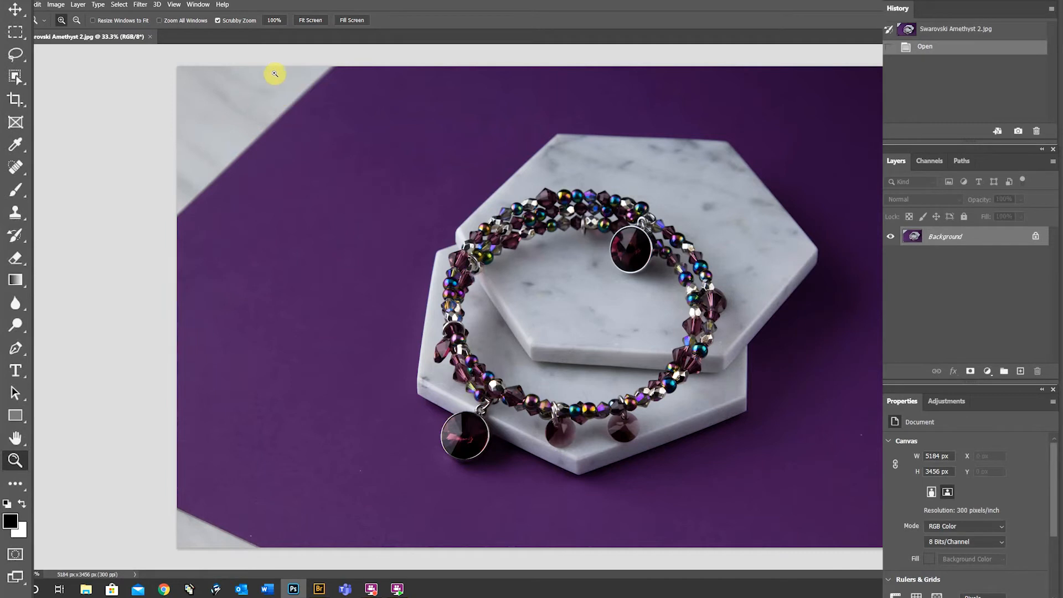
alt+click(318, 228)
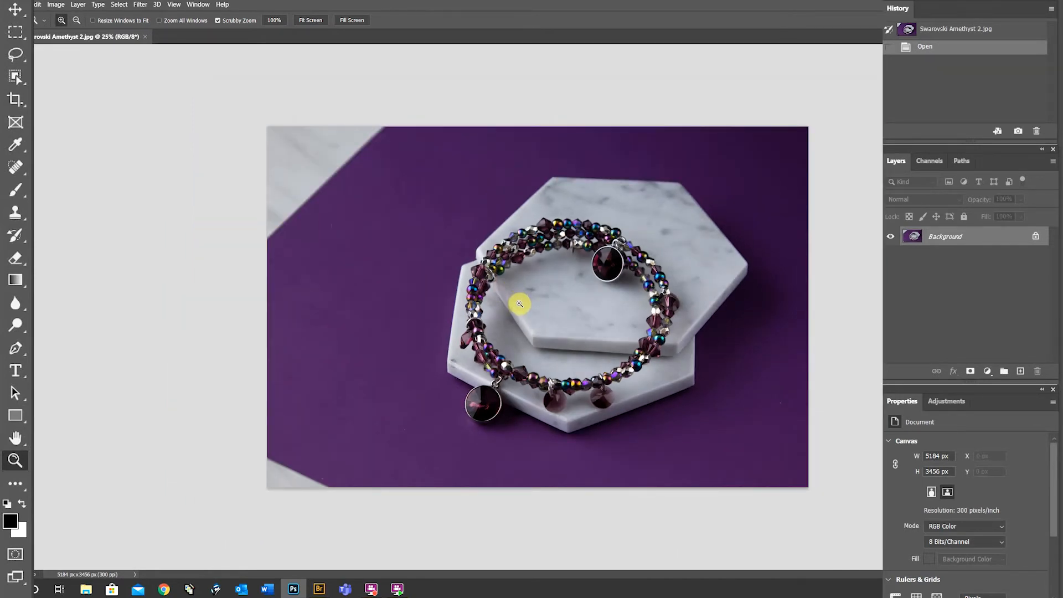
key(c)
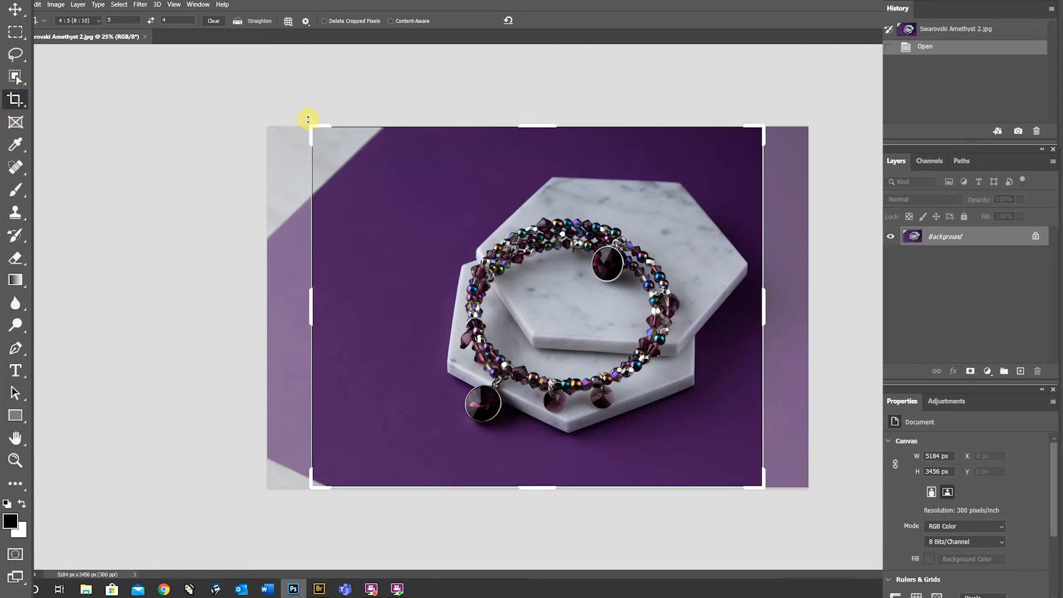
drag(311, 123, 335, 145)
drag(339, 468, 353, 449)
drag(535, 289, 537, 294)
drag(723, 156, 719, 157)
drag(667, 255, 665, 265)
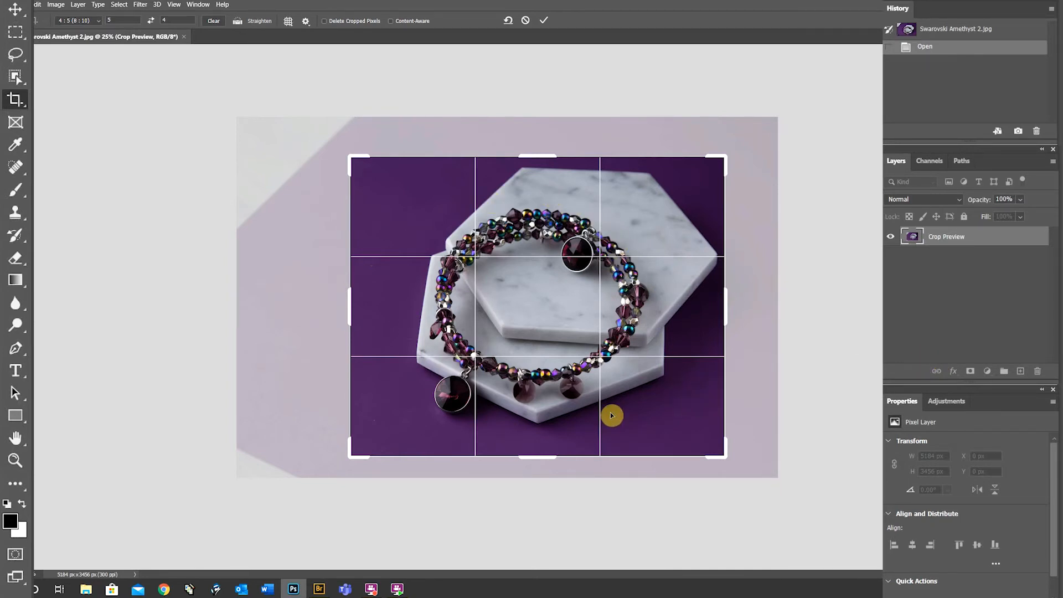
- Refine the 5:4 crop frame to about 3648 x 2919 px around the bracelet and tiles, excluding the white corners, and apply the crop
drag(351, 452, 338, 462)
drag(341, 145, 324, 134)
drag(648, 260, 639, 310)
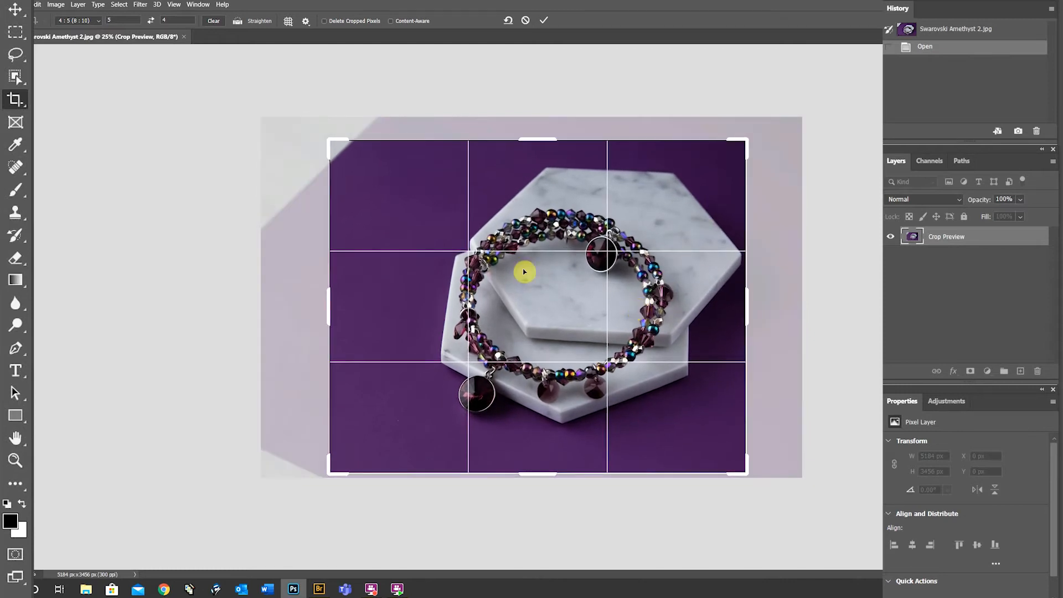
drag(326, 141, 318, 131)
drag(458, 252, 460, 247)
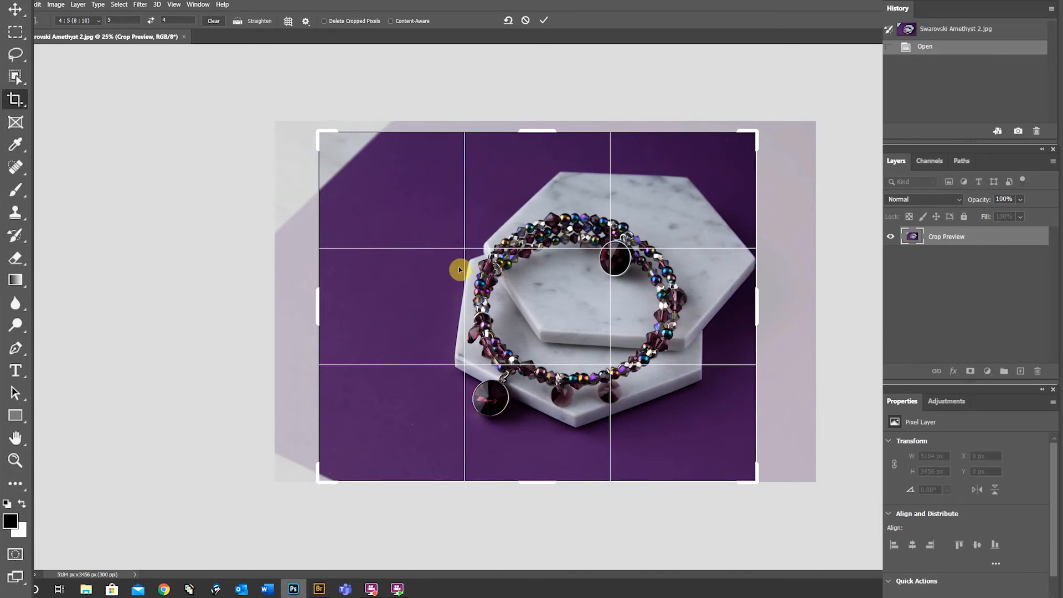
drag(553, 332, 536, 320)
drag(753, 134, 727, 153)
drag(665, 240, 672, 232)
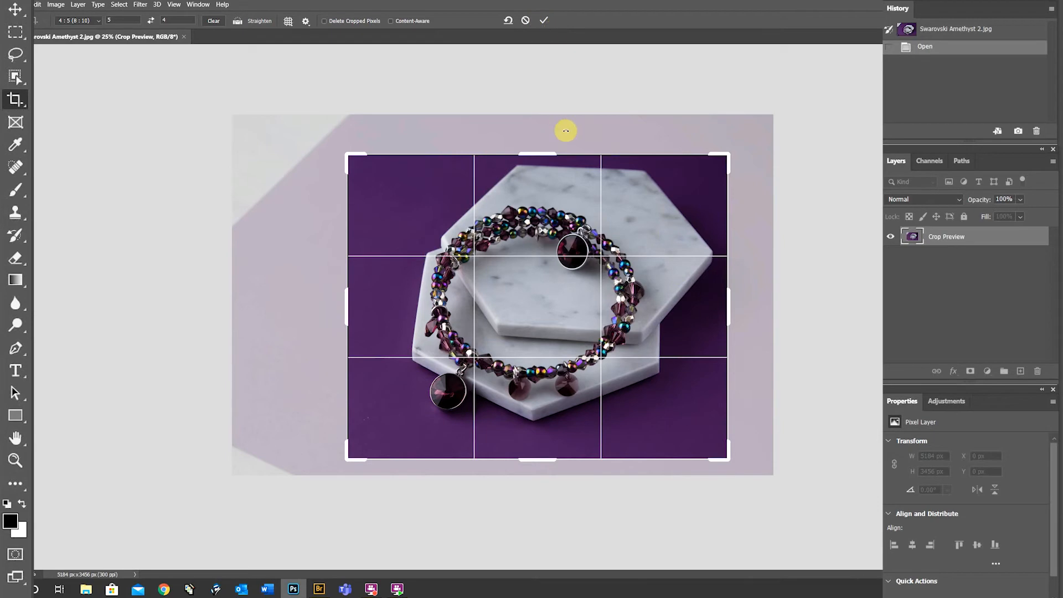
click(543, 22)
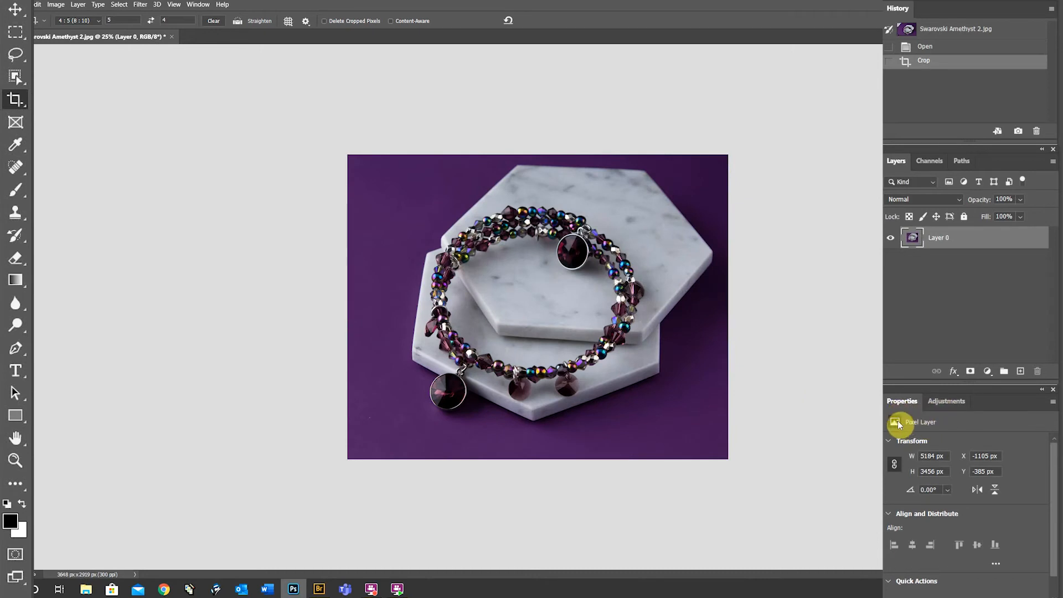
- Add a Levels adjustment layer with black point 8, midtones 1.33 and white point 189, and compare the photo with it hidden and shown
click(947, 403)
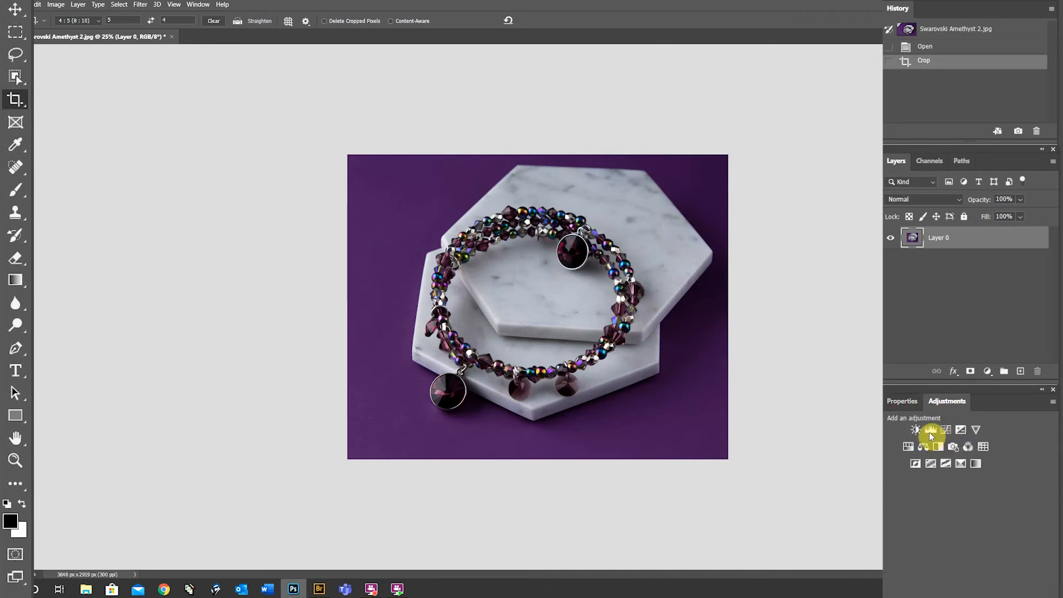
click(930, 431)
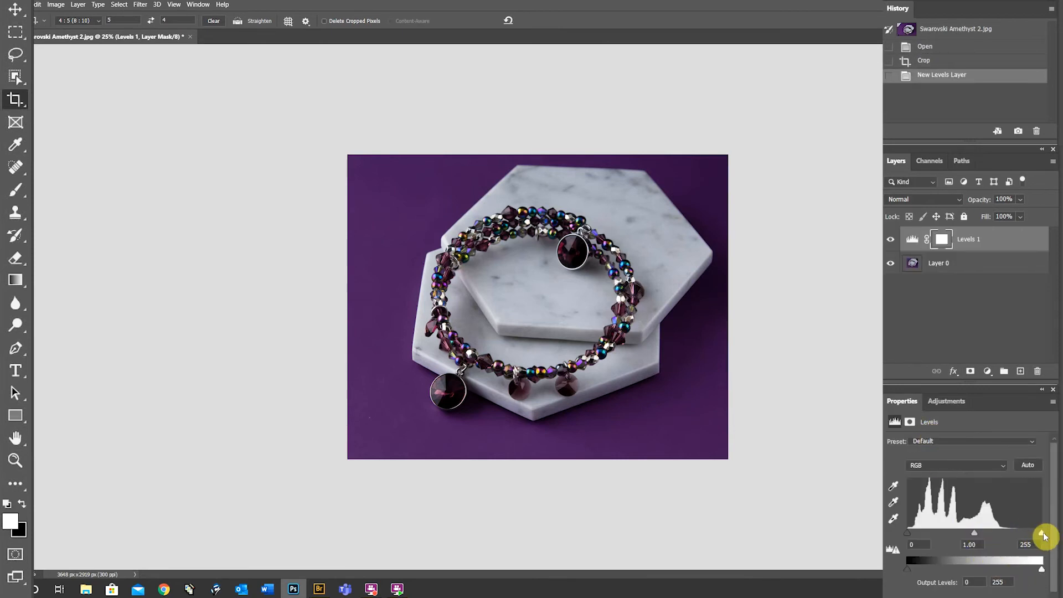
drag(1043, 537, 1007, 537)
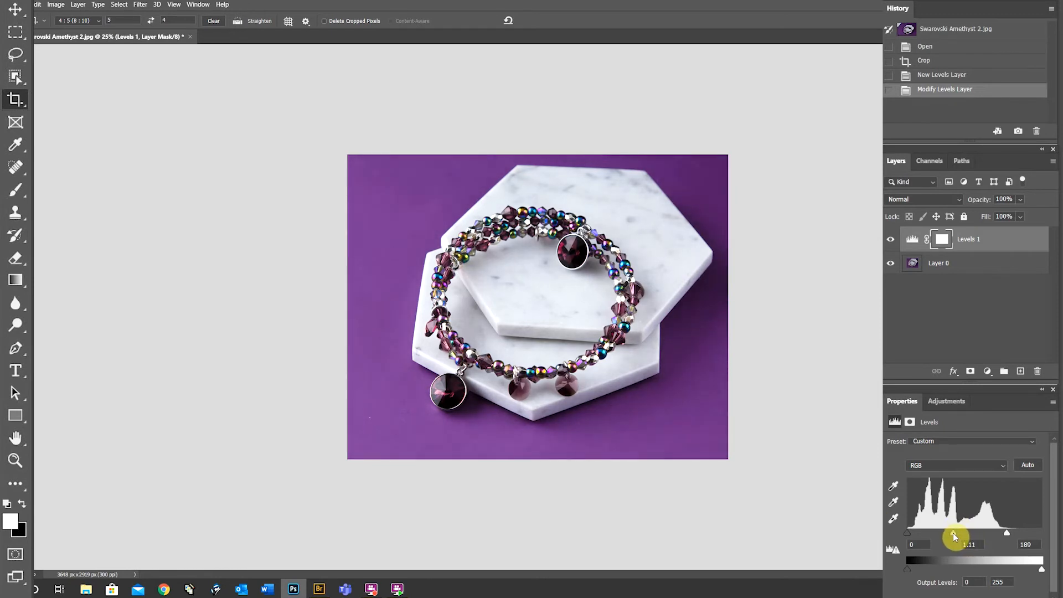
drag(951, 533, 949, 533)
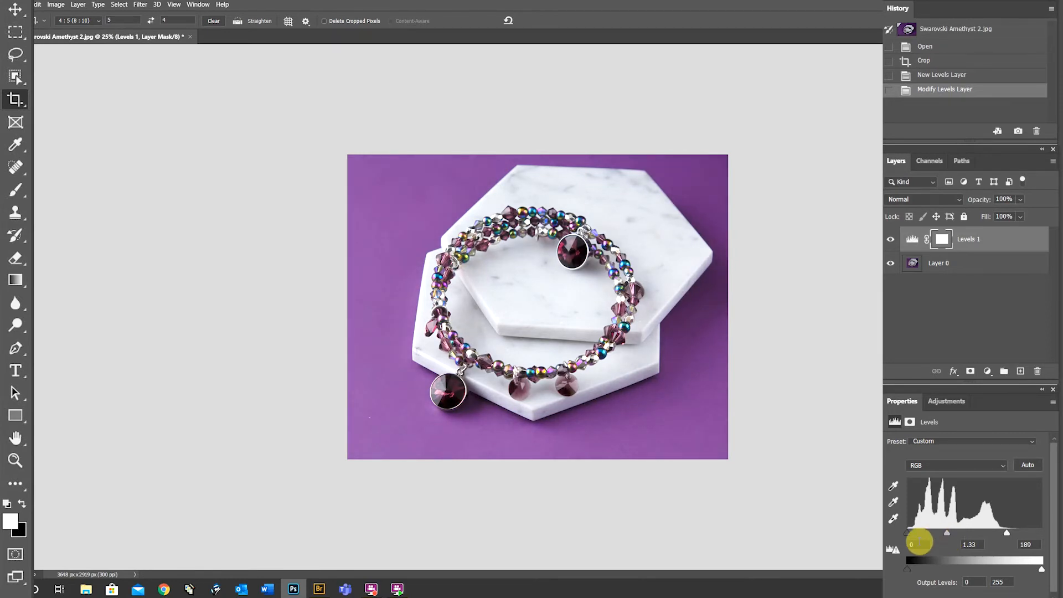
drag(907, 533, 911, 533)
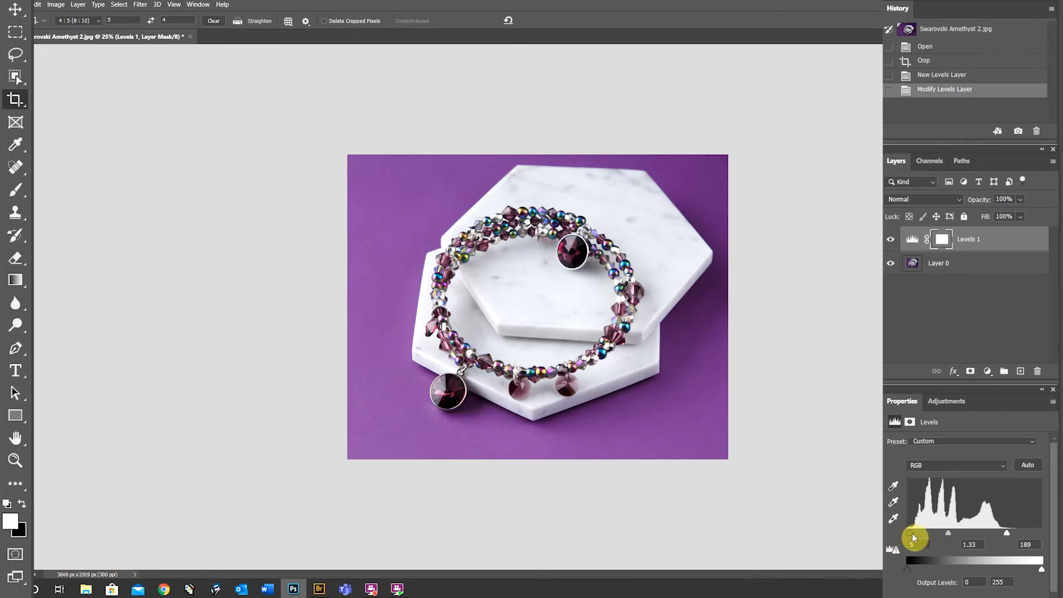
drag(910, 535, 911, 536)
click(891, 239)
click(890, 239)
click(889, 240)
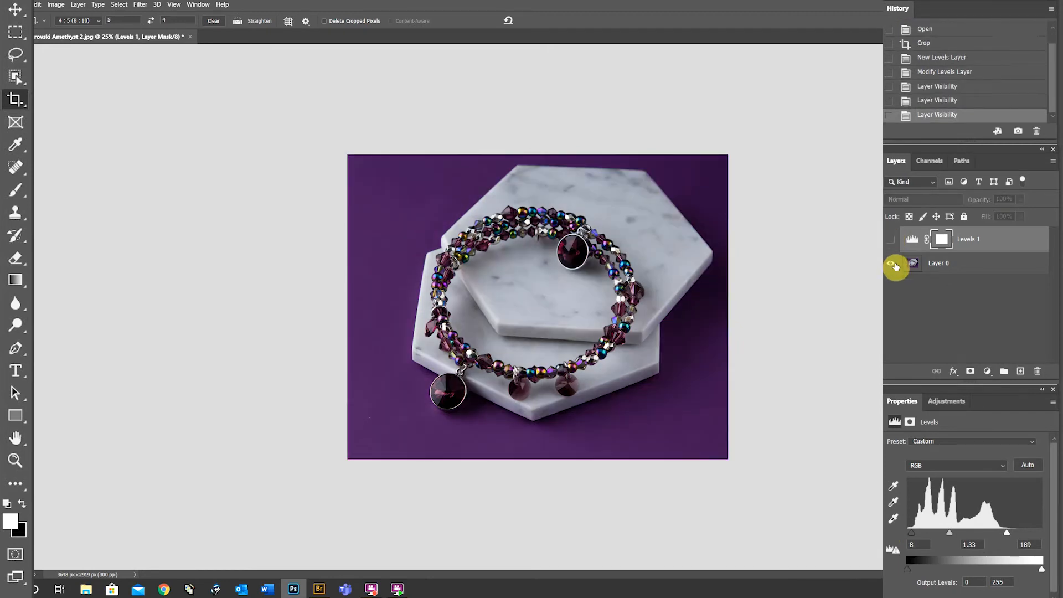
click(888, 241)
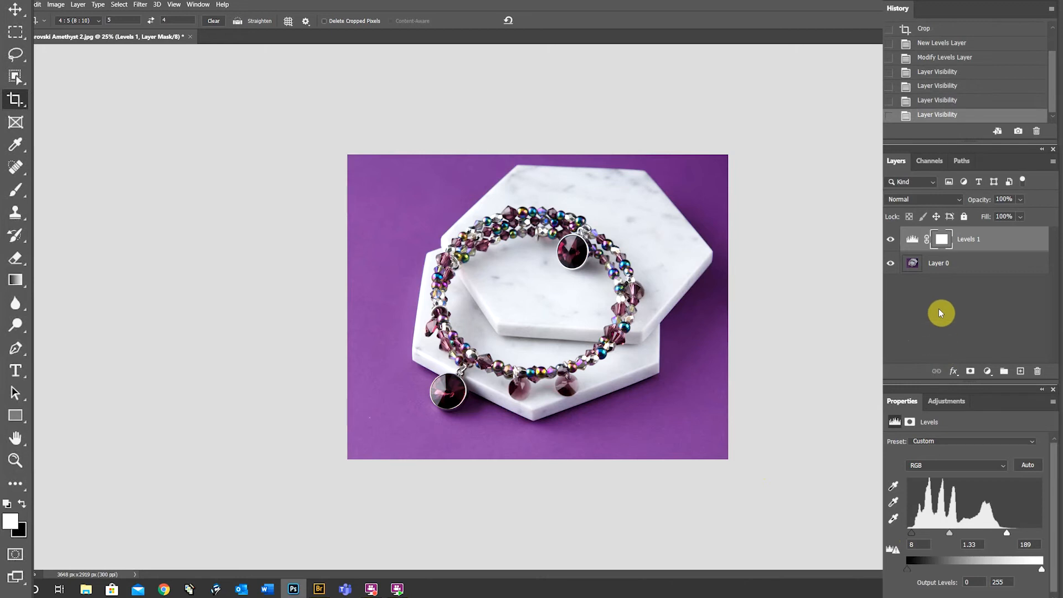
- Add a Hue/Saturation adjustment layer with saturation +25 and compare the photo with that layer hidden and shown
click(960, 404)
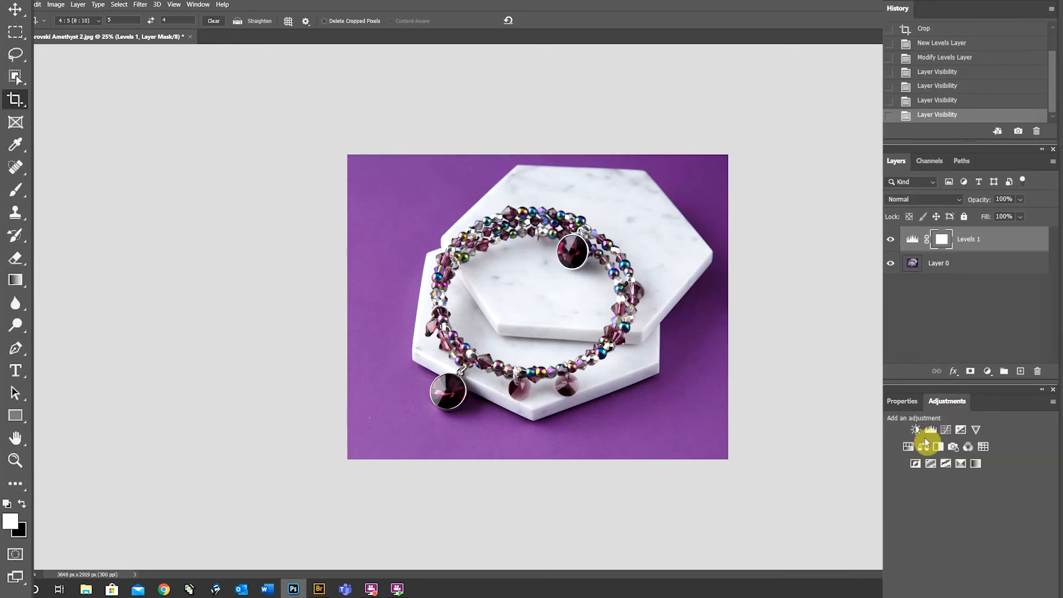
click(908, 448)
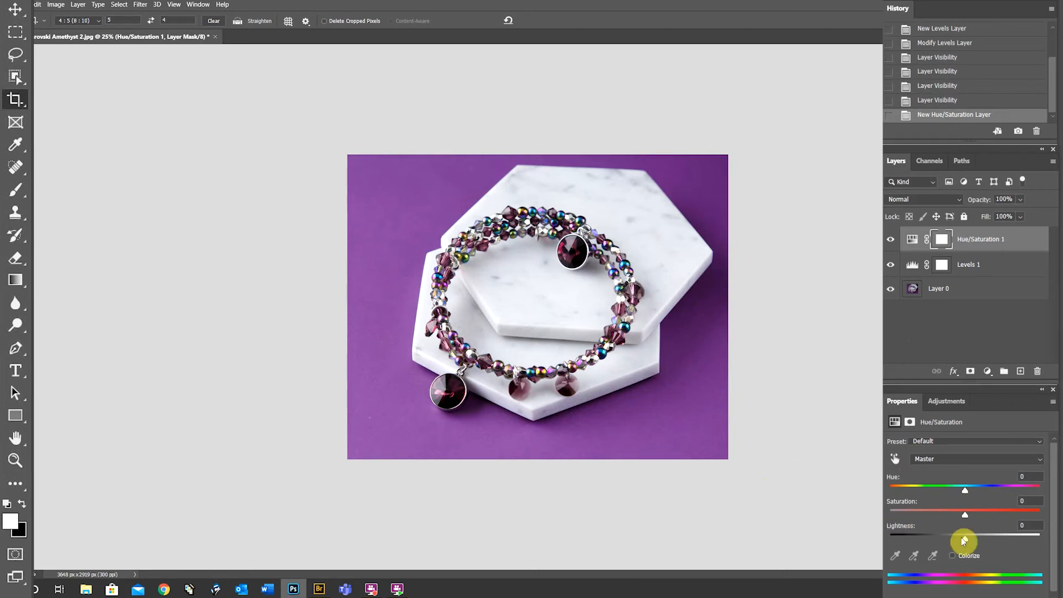
drag(964, 514, 982, 513)
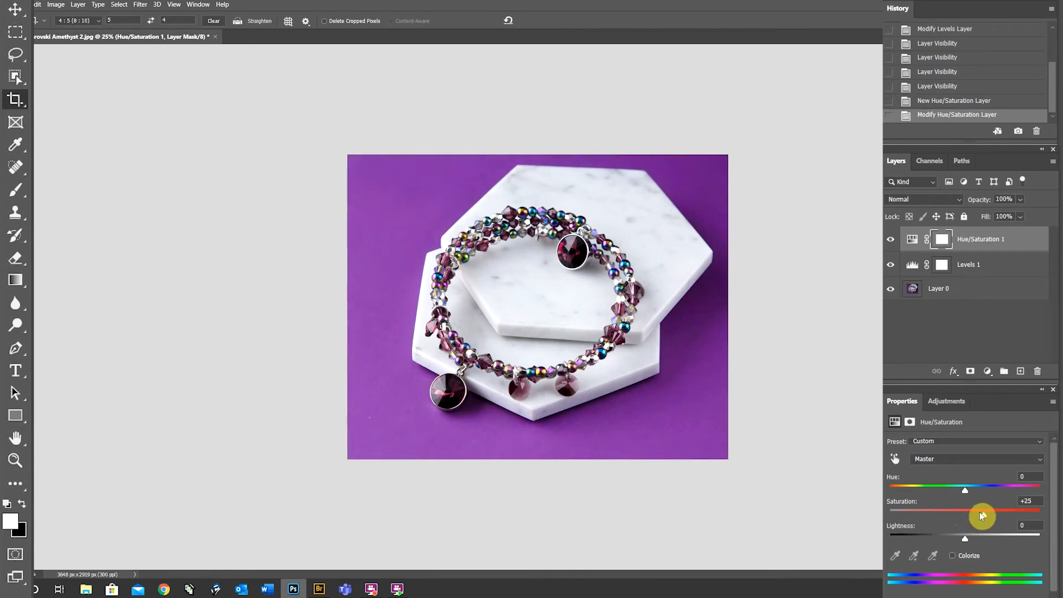
click(889, 242)
click(890, 242)
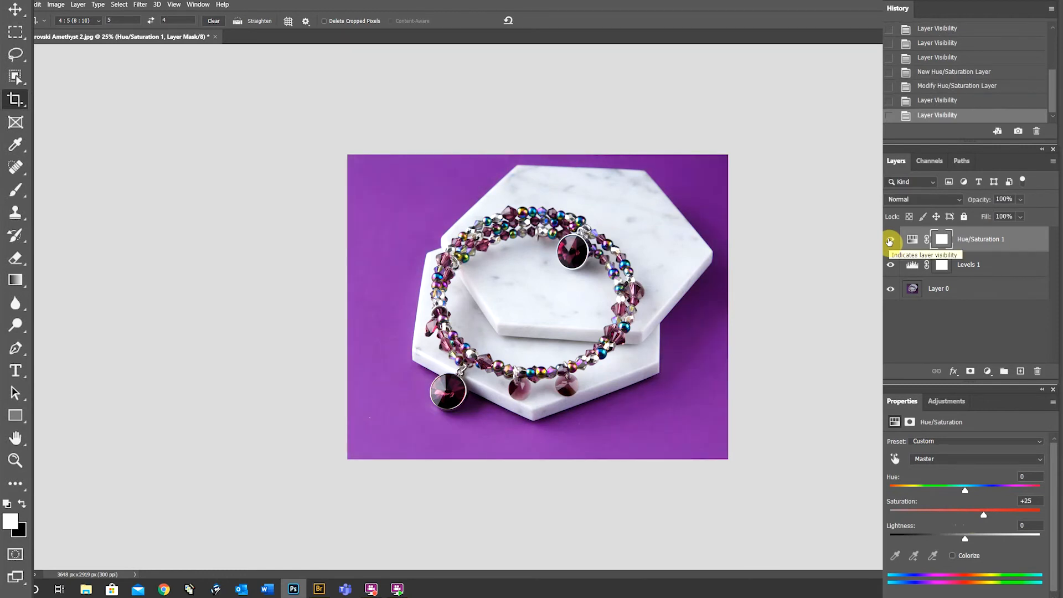
click(889, 242)
click(890, 241)
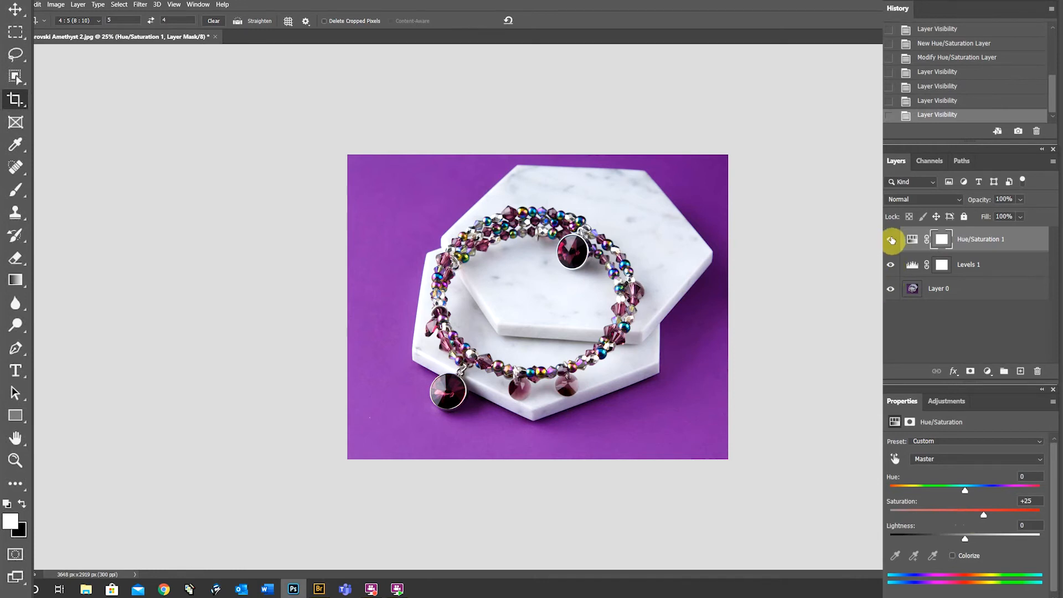
click(890, 239)
click(890, 239)
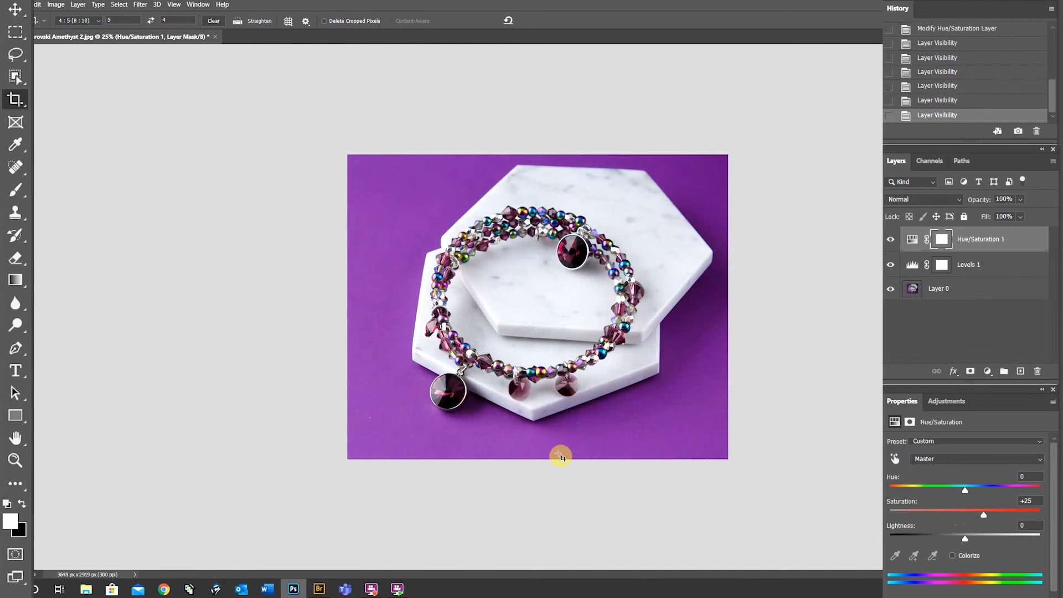
- Duplicate Layer 0 beneath the adjustment layers as a separate layer for retouching
key(z)
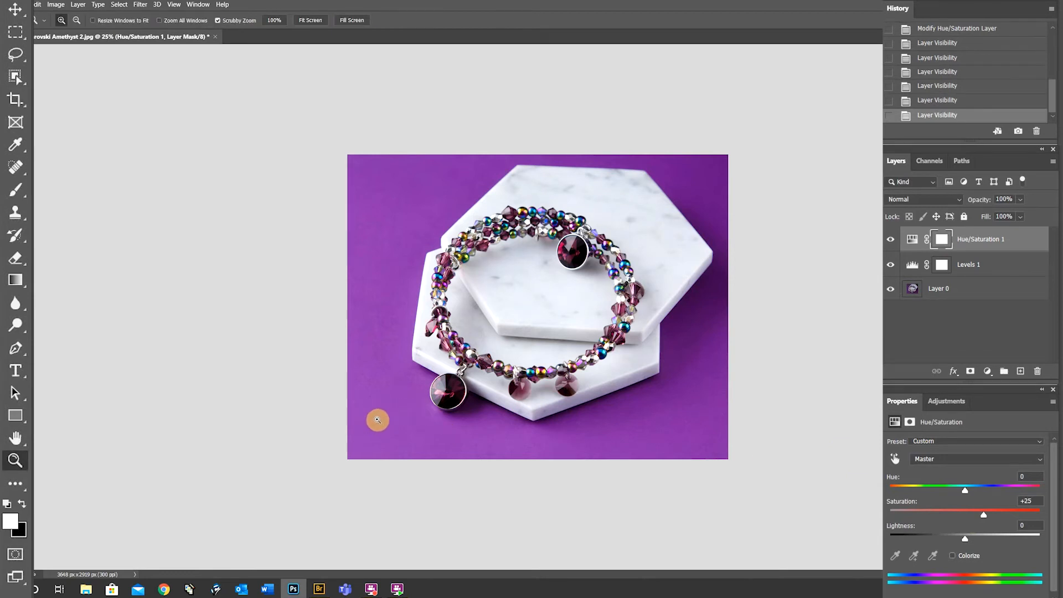
click(347, 423)
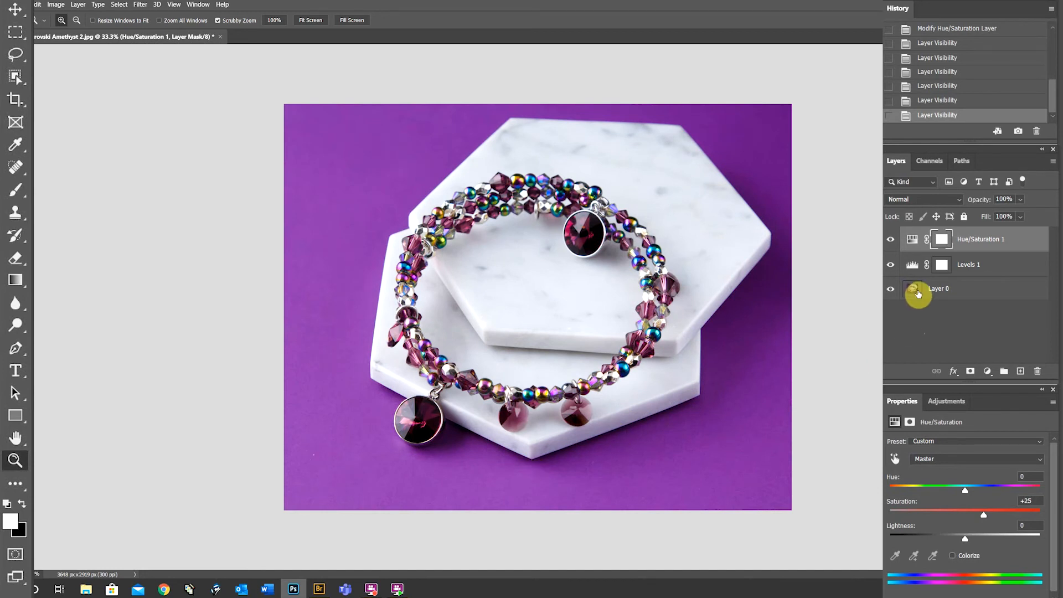
click(917, 292)
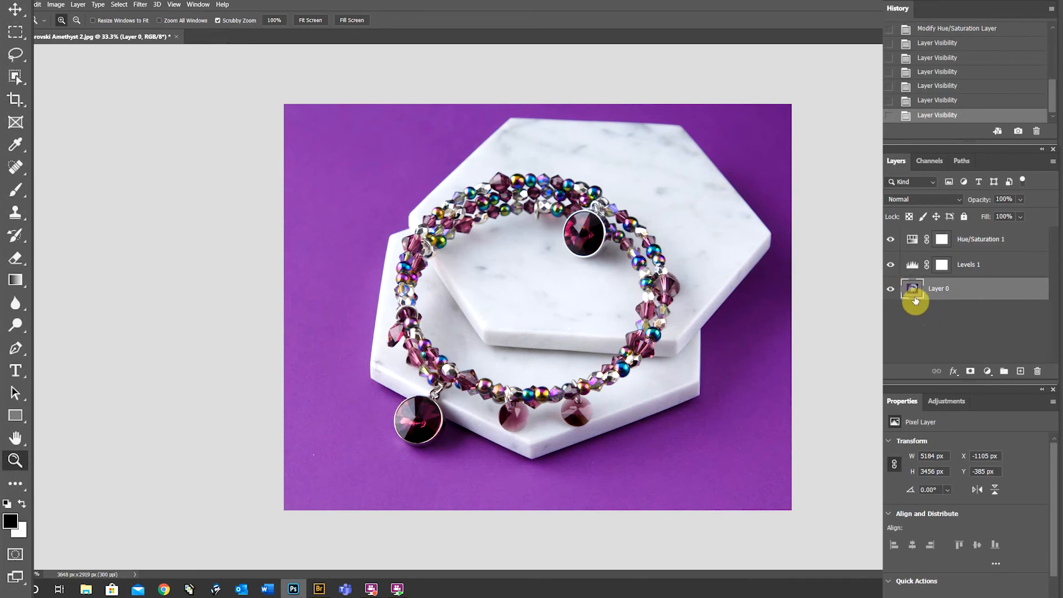
drag(908, 289, 1021, 373)
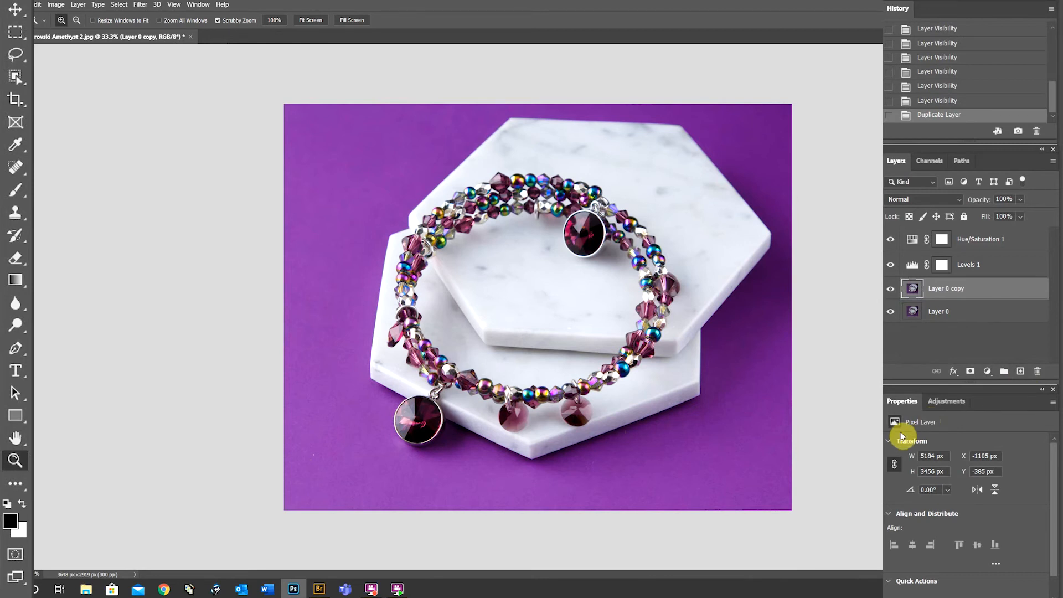
- Heal the spots on the purple background and marble tiles with the Spot Healing Brush on Layer 0 copy, and check the background up close
click(16, 167)
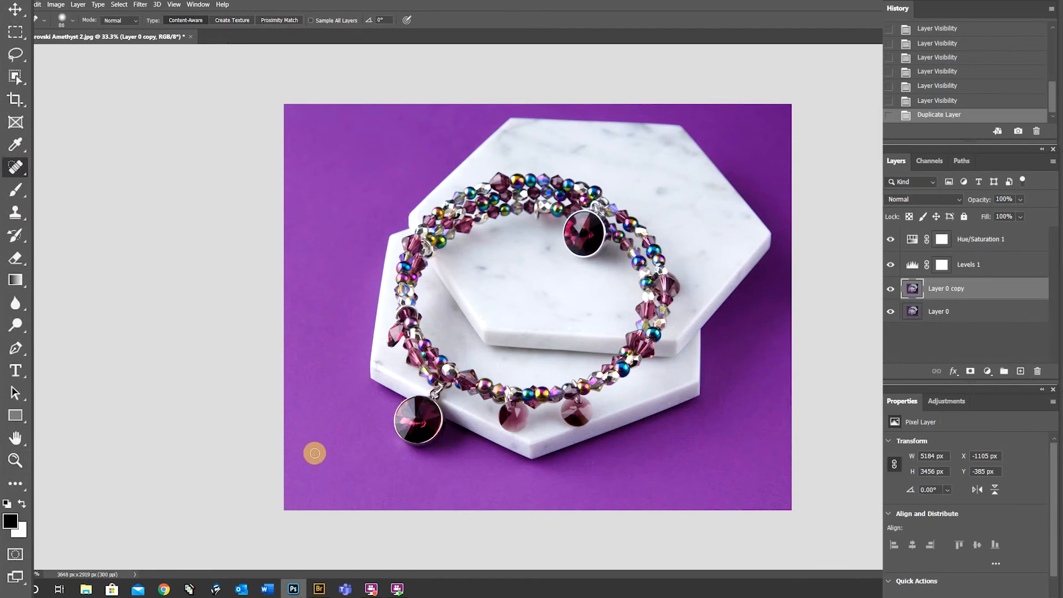
click(312, 454)
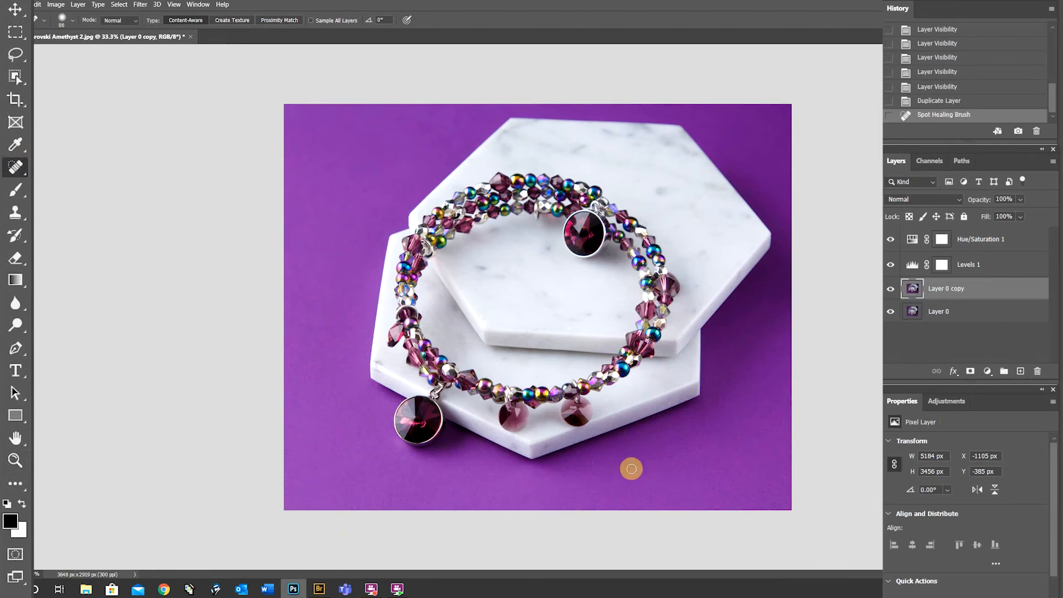
click(570, 329)
click(567, 334)
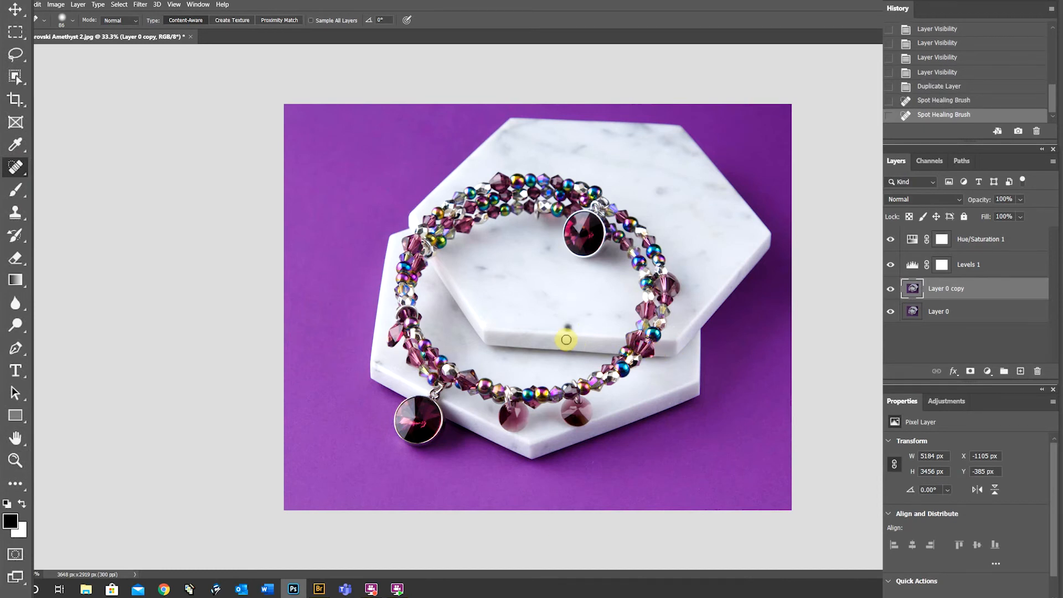
click(495, 363)
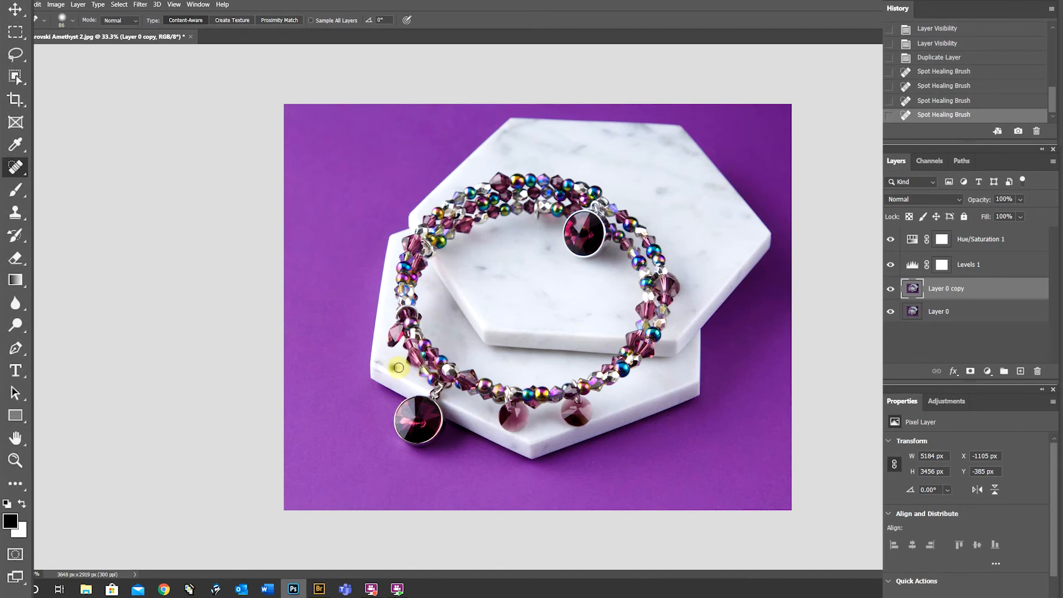
click(396, 367)
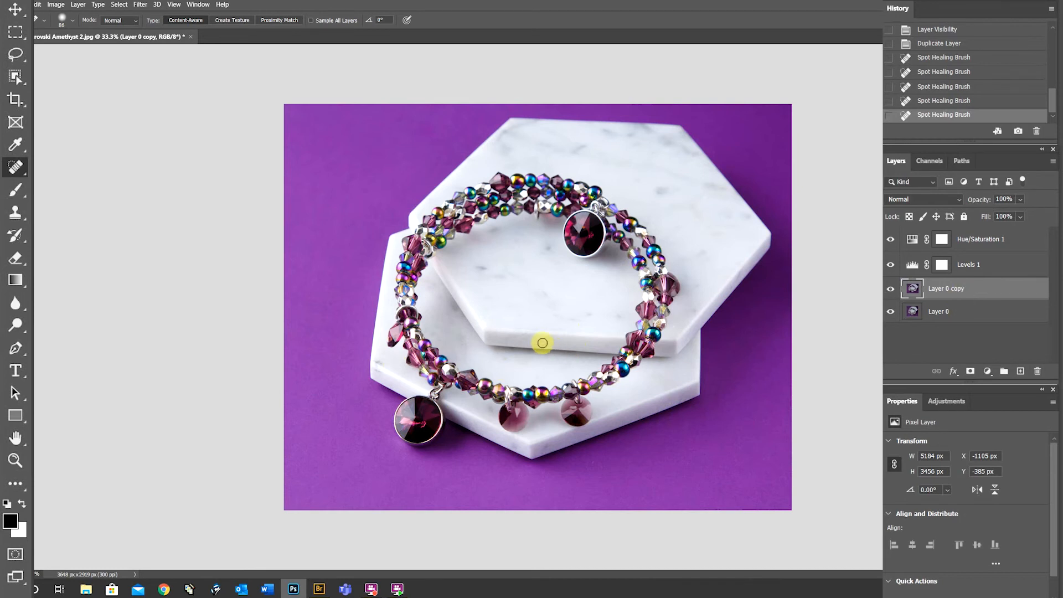
key(z)
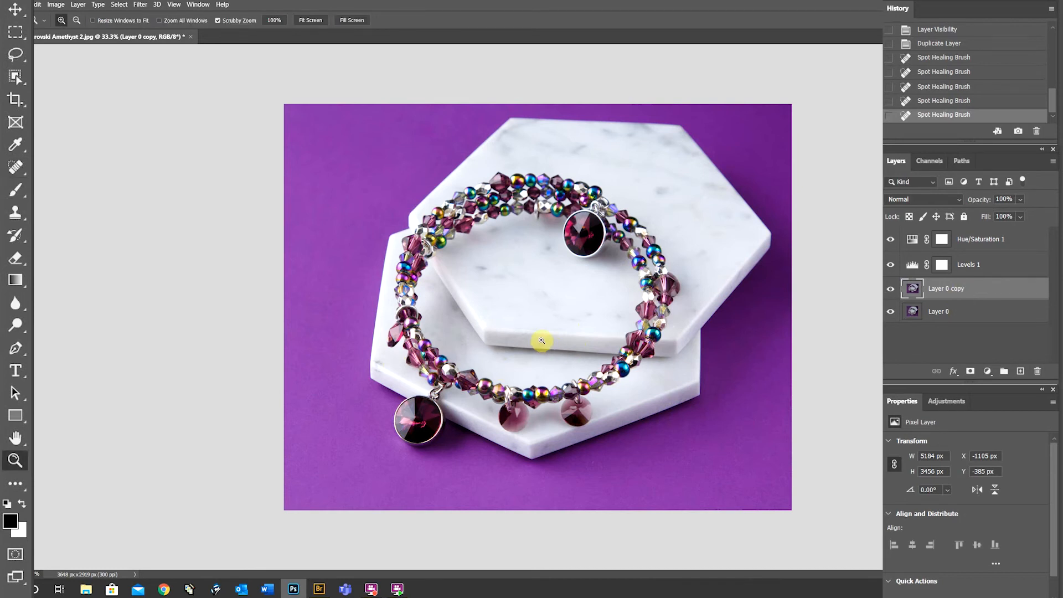
click(350, 225)
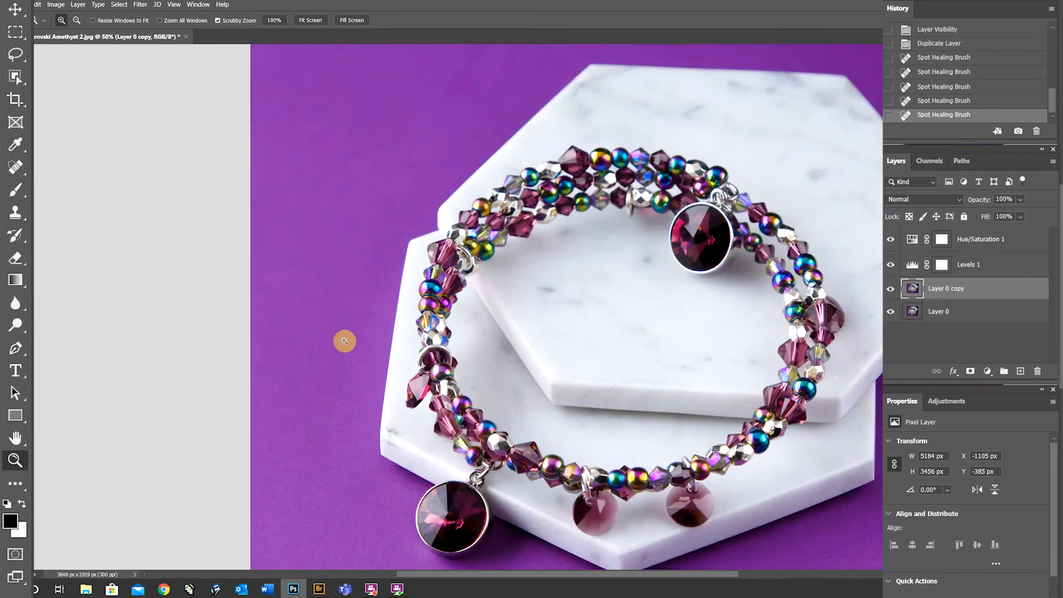
drag(544, 220, 553, 266)
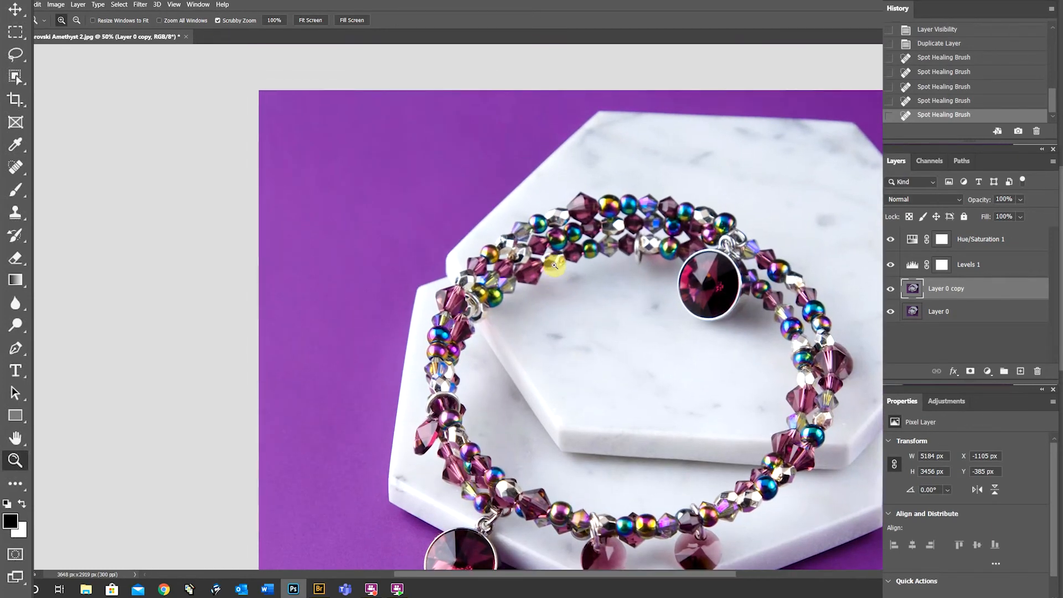
alt+click(331, 399)
alt+click(331, 399)
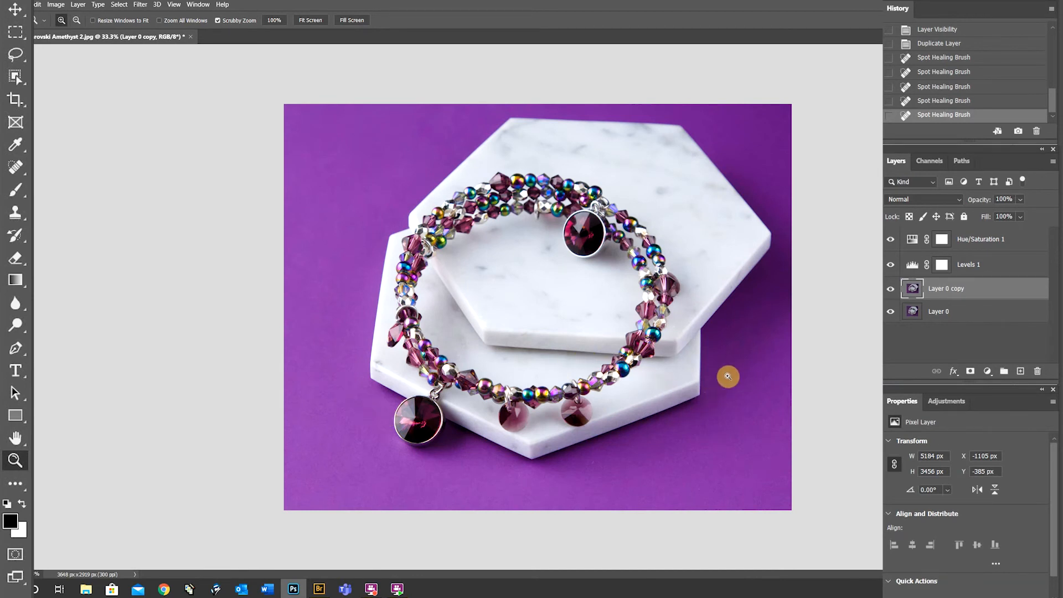
- Hide the Hue/Saturation 1 layer, add a Vibrance adjustment layer above Layer 0 copy, and select its adjustment settings
click(890, 242)
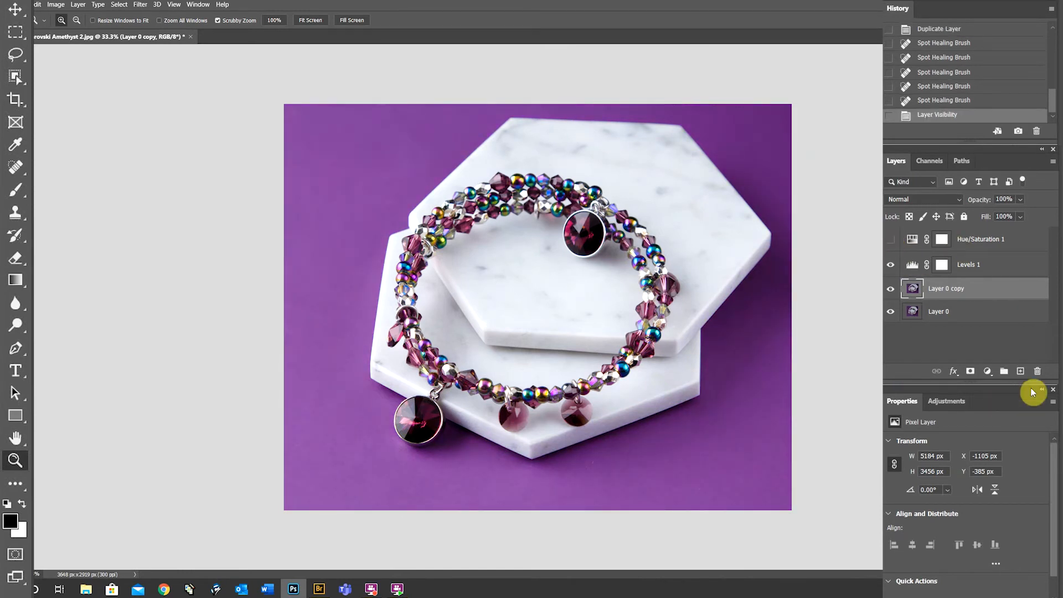
click(949, 402)
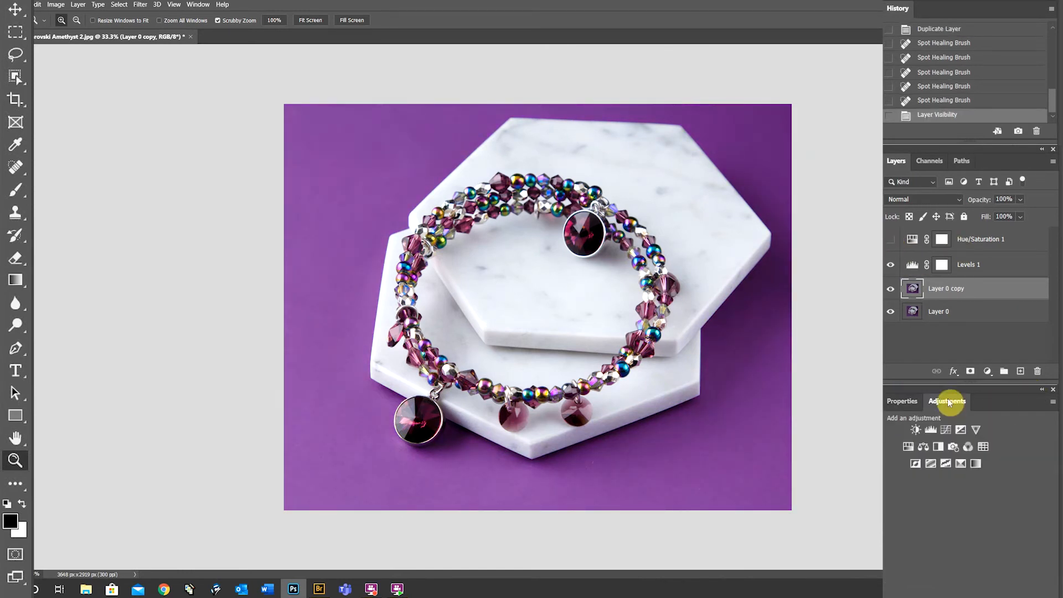
click(975, 430)
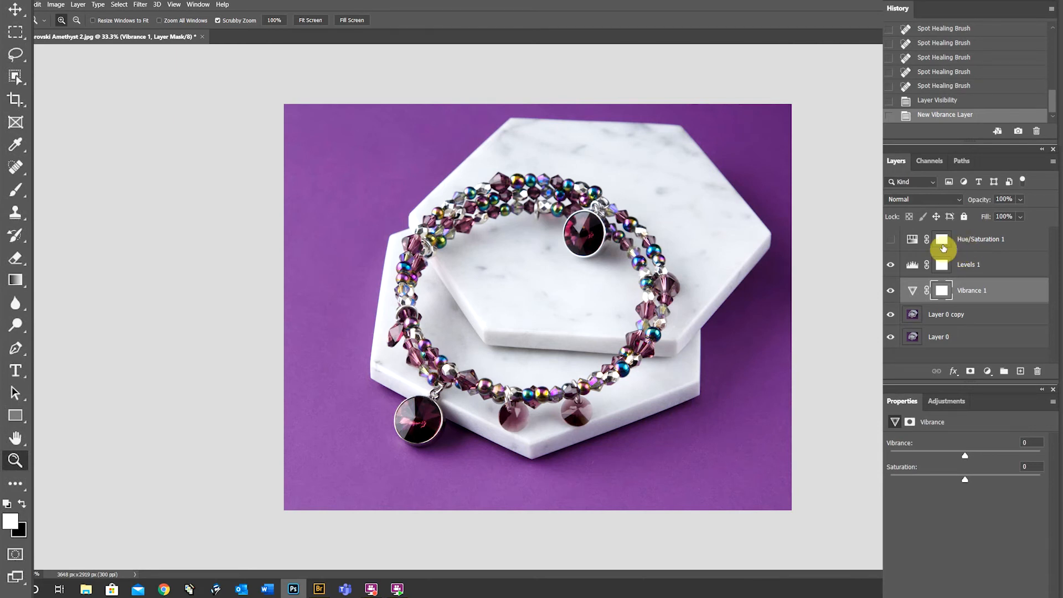
click(890, 239)
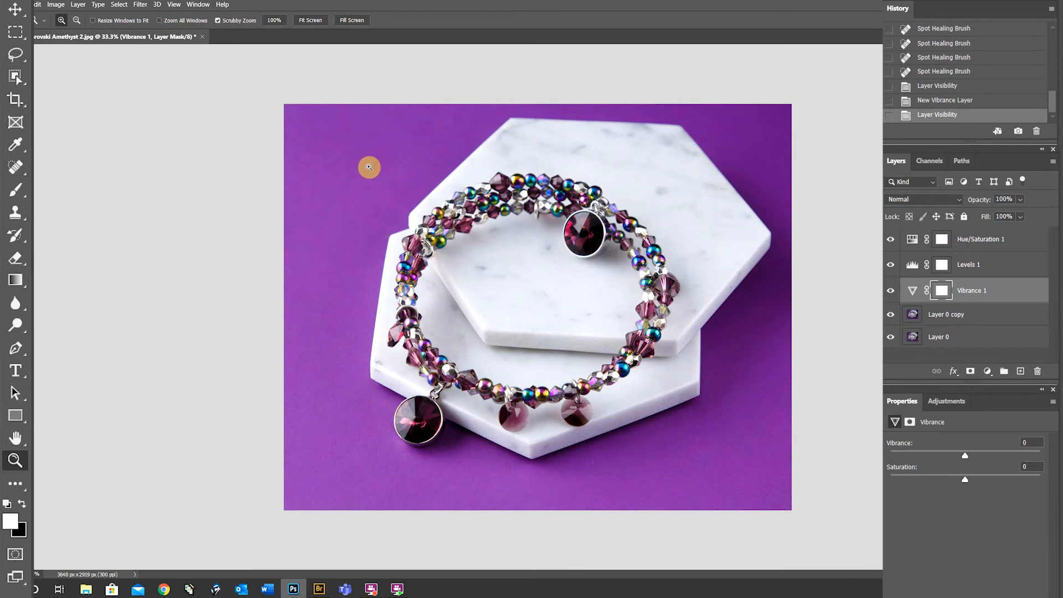
click(891, 239)
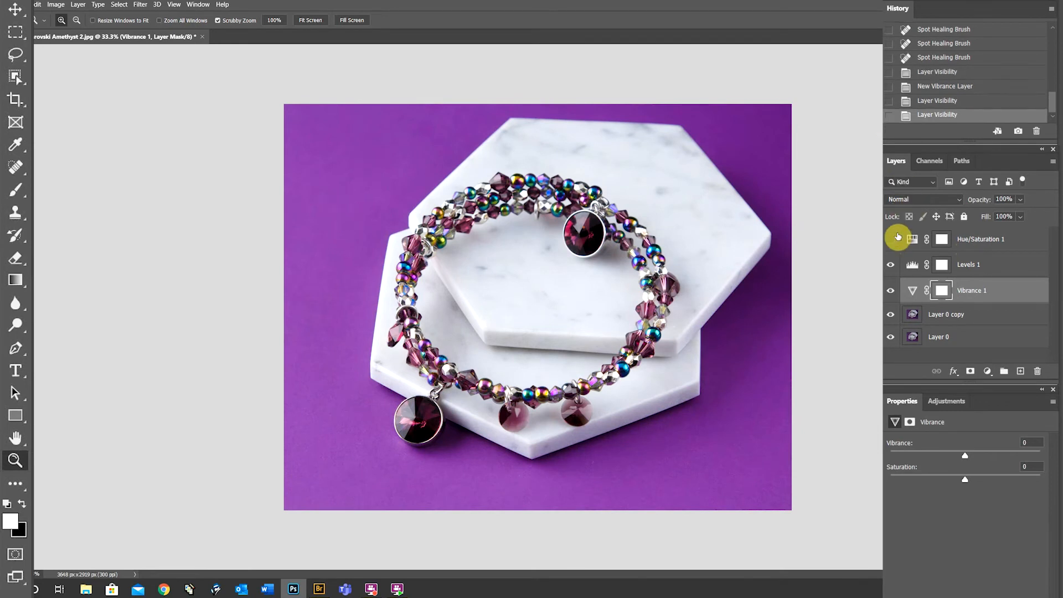
click(914, 292)
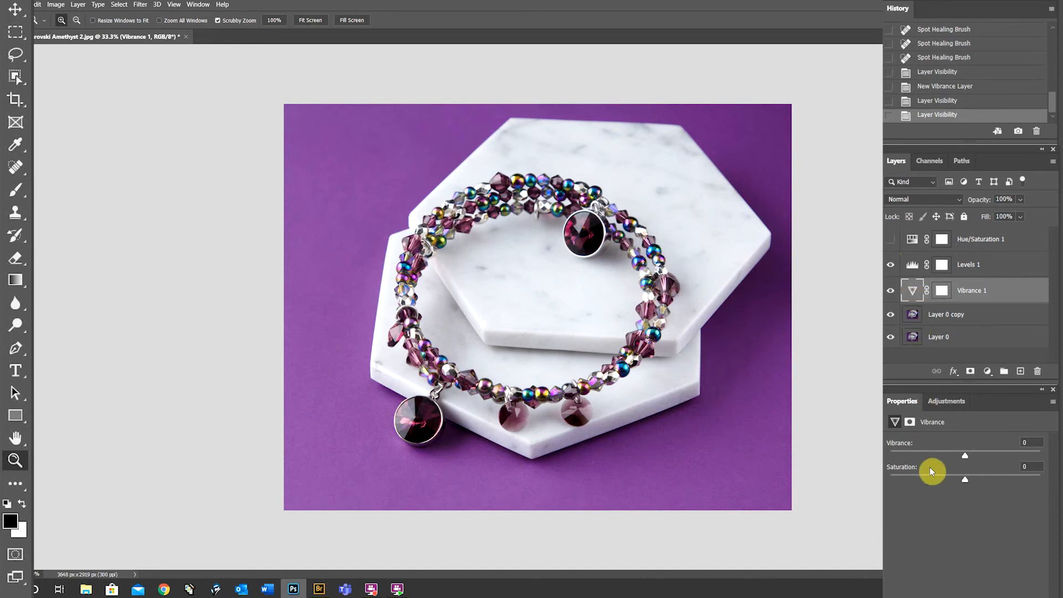
- Set the Vibrance 1 layer to vibrance +18 and saturation +1, and compare the photo with it hidden and shown
drag(965, 457, 978, 454)
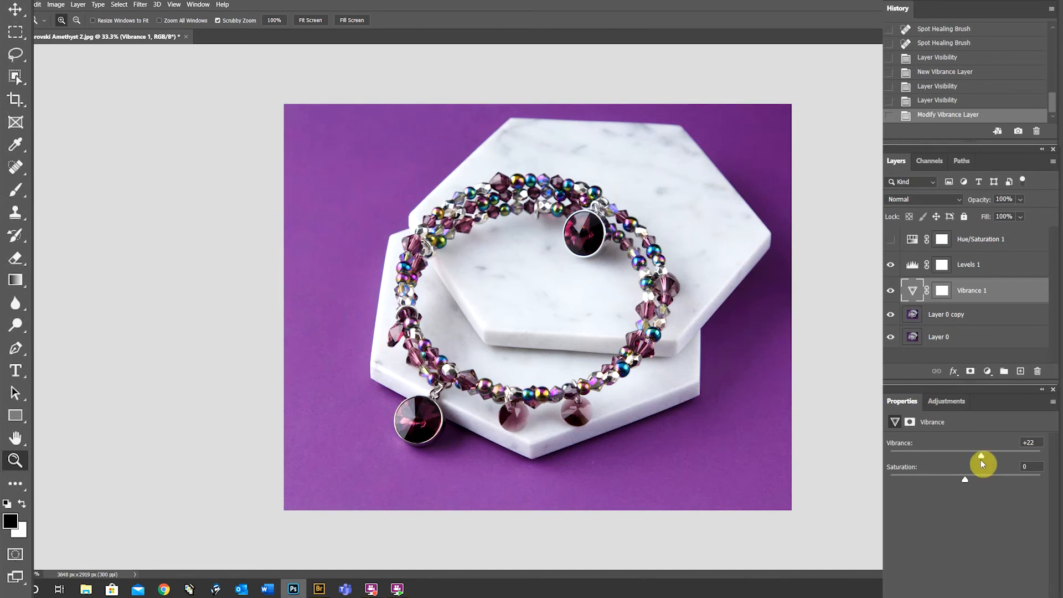
drag(979, 456, 977, 457)
click(891, 291)
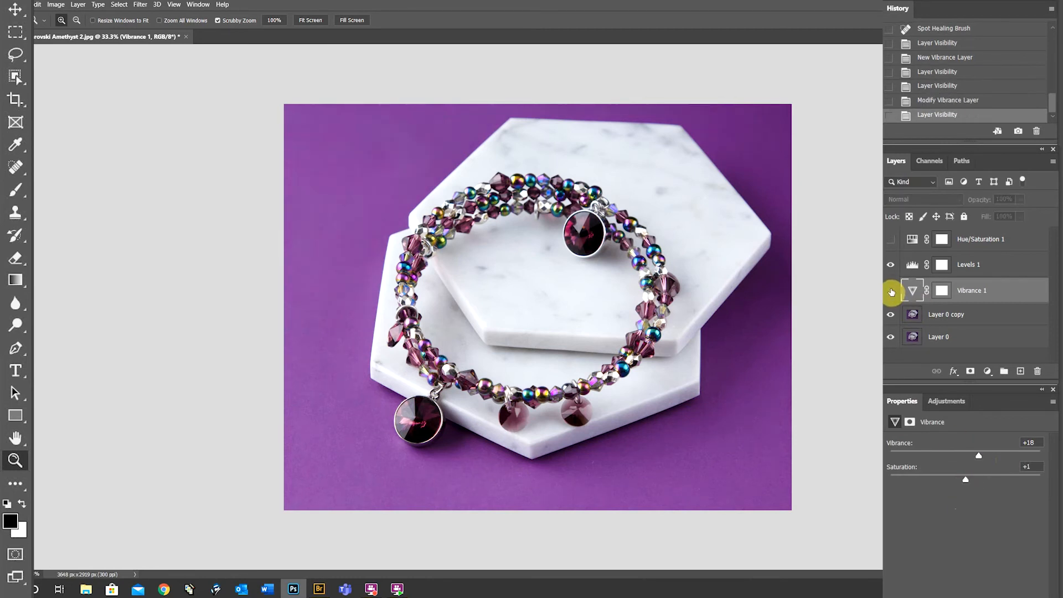
click(891, 290)
click(890, 292)
click(891, 291)
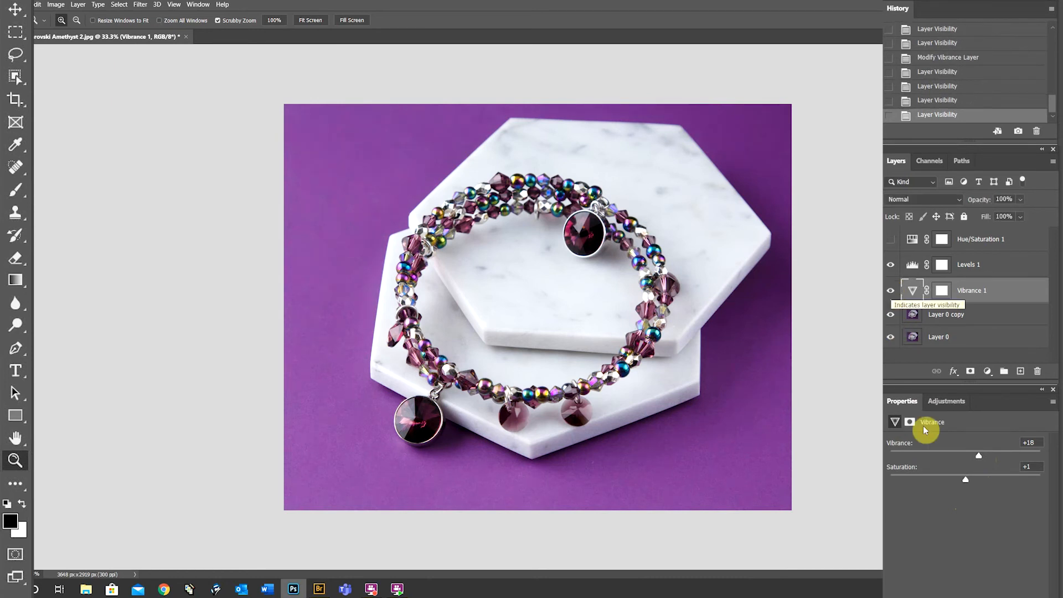
- Set the Vibrance 1 layer to vibrance +20 and saturation +17, comparing the photo with the layer hidden and shown
drag(978, 457, 981, 456)
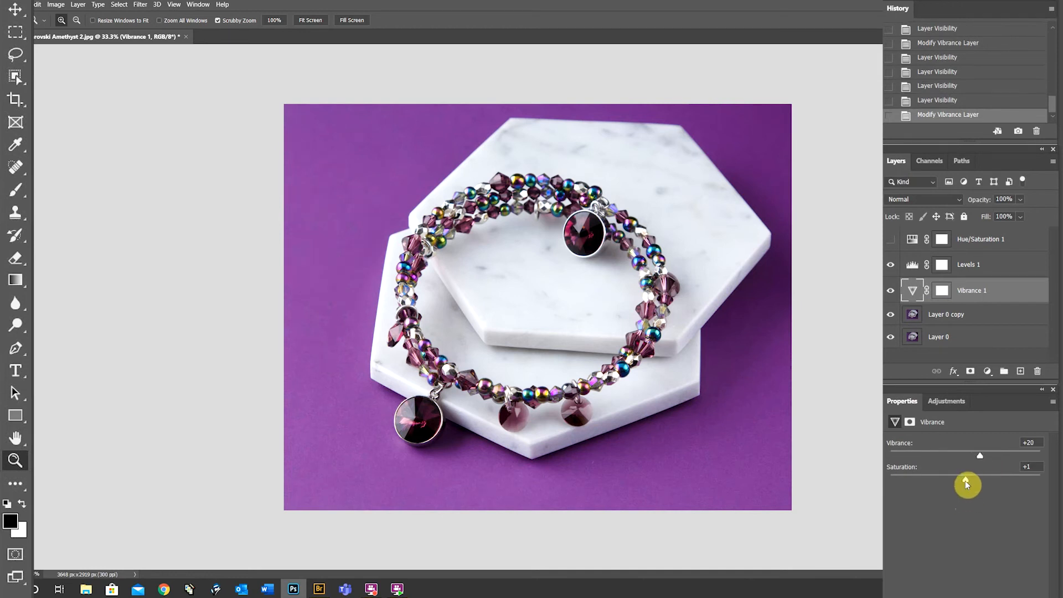
drag(966, 483, 969, 484)
drag(969, 482, 974, 484)
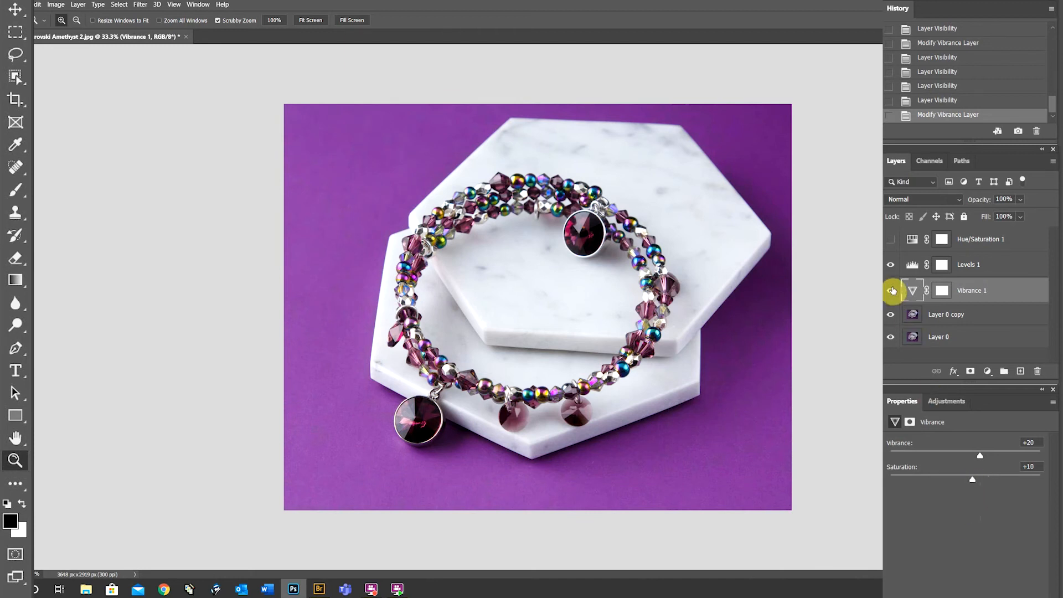
click(890, 290)
click(891, 291)
click(972, 480)
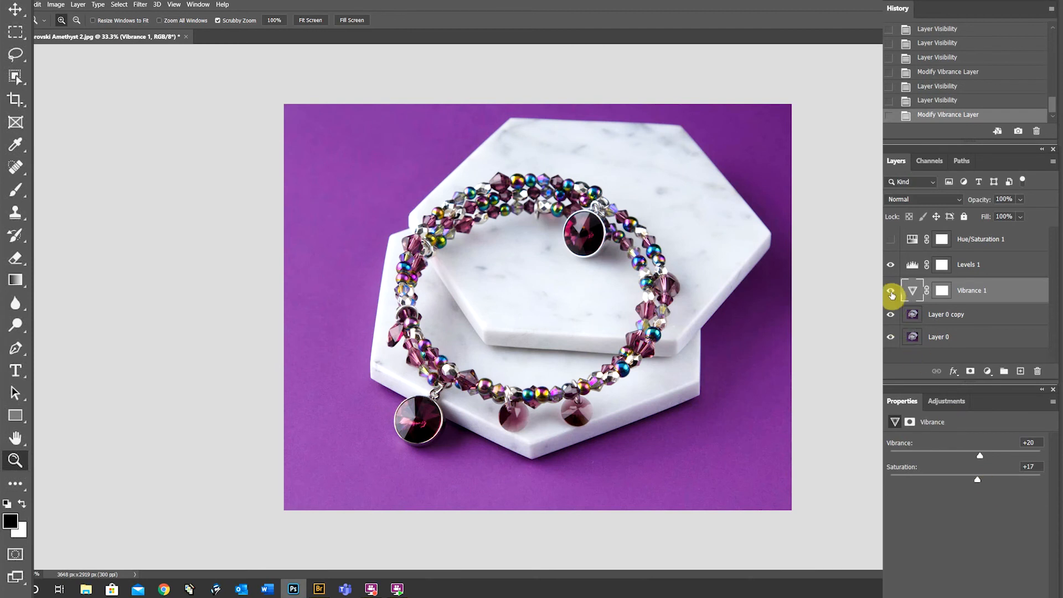
click(891, 295)
click(891, 301)
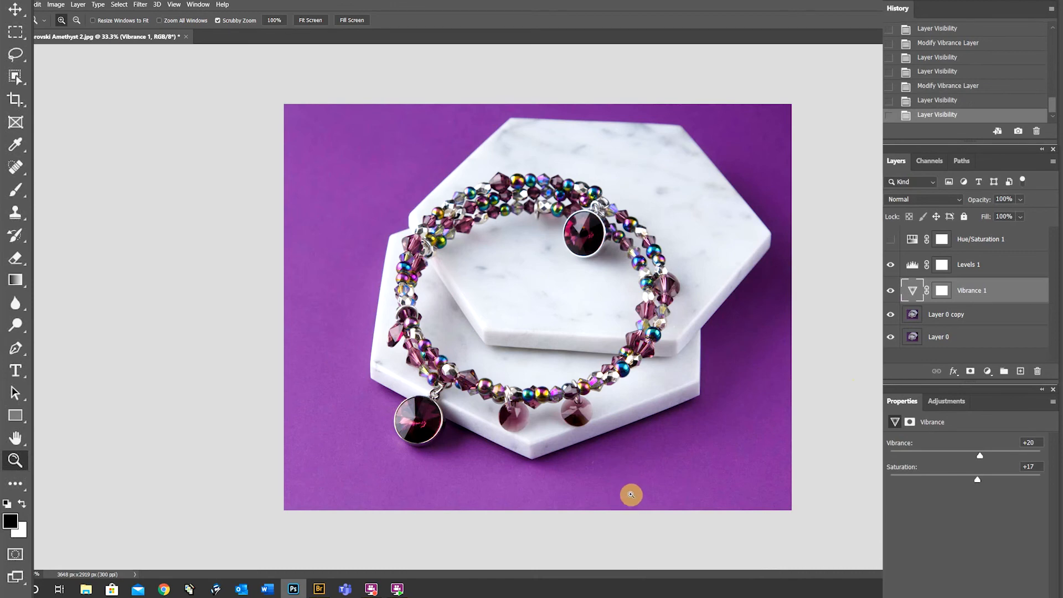
- Heal the remaining spot on the purple background below the marble tiles with the Spot Healing Brush on Layer 0 copy
click(631, 493)
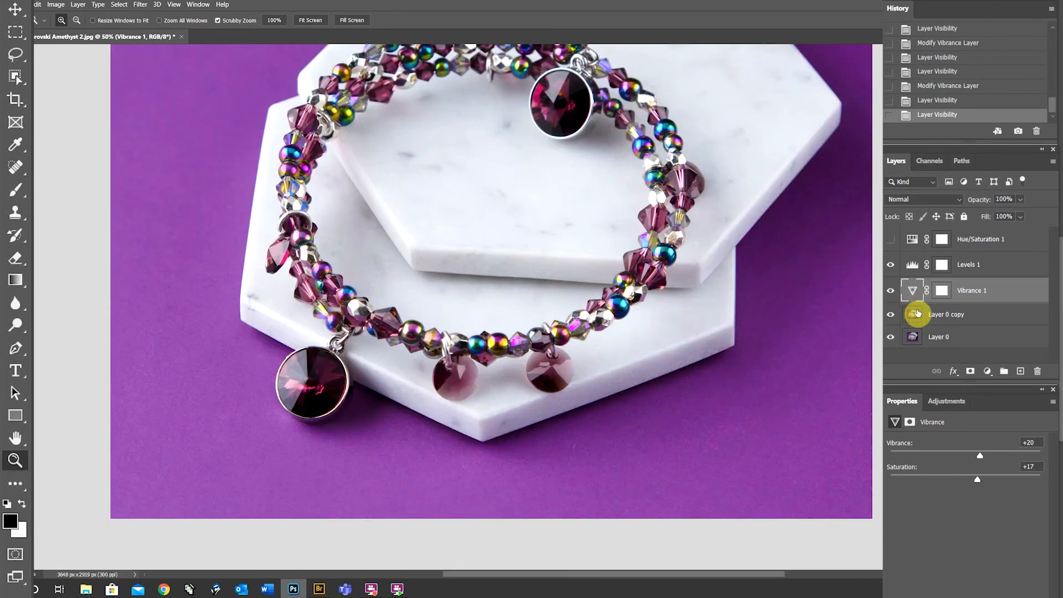
click(913, 315)
key(j)
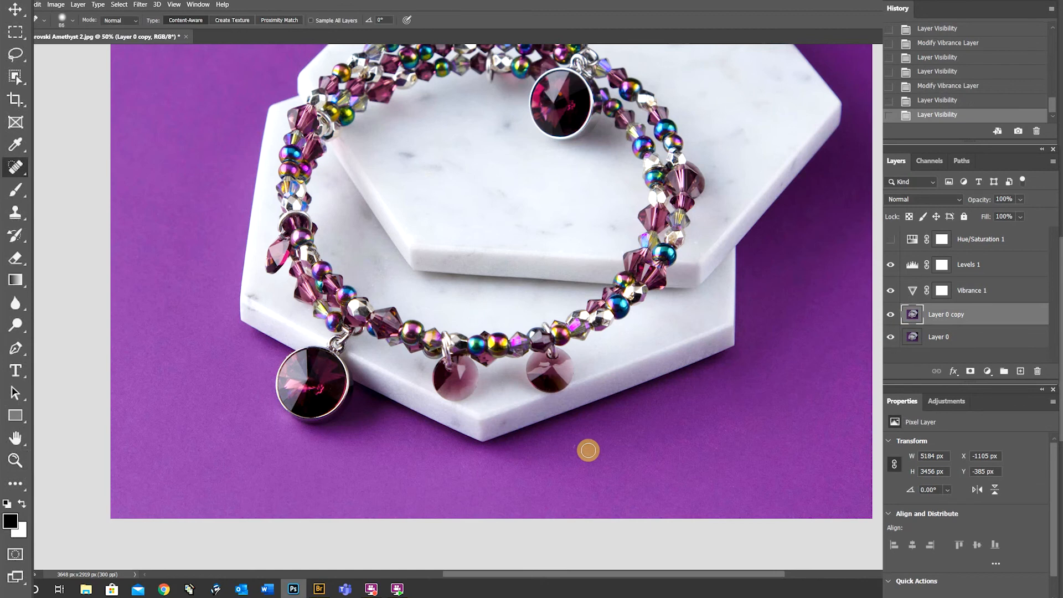
click(574, 447)
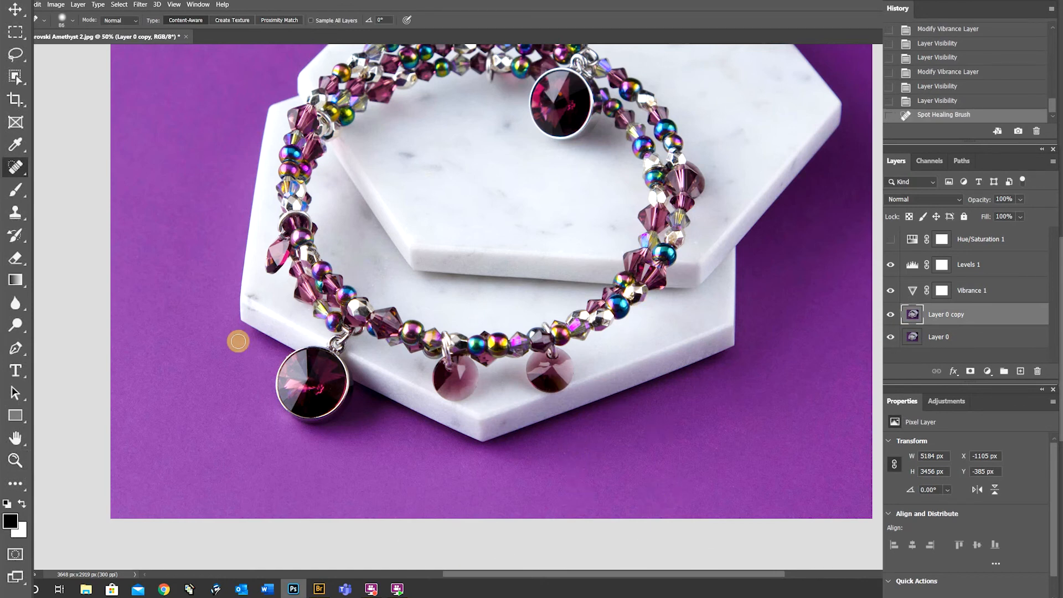
click(15, 459)
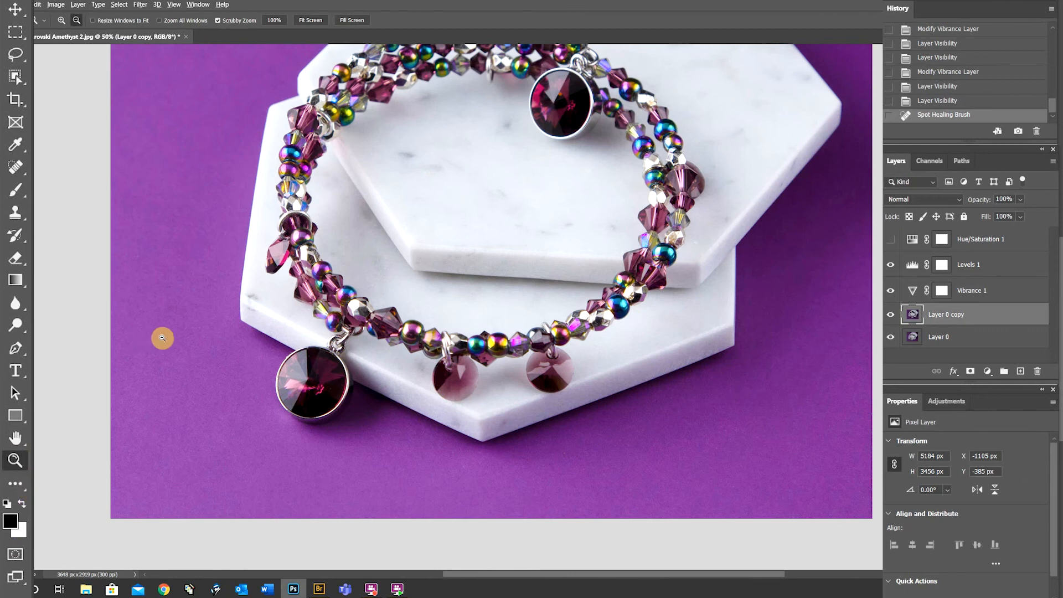
alt+click(198, 337)
alt+click(241, 335)
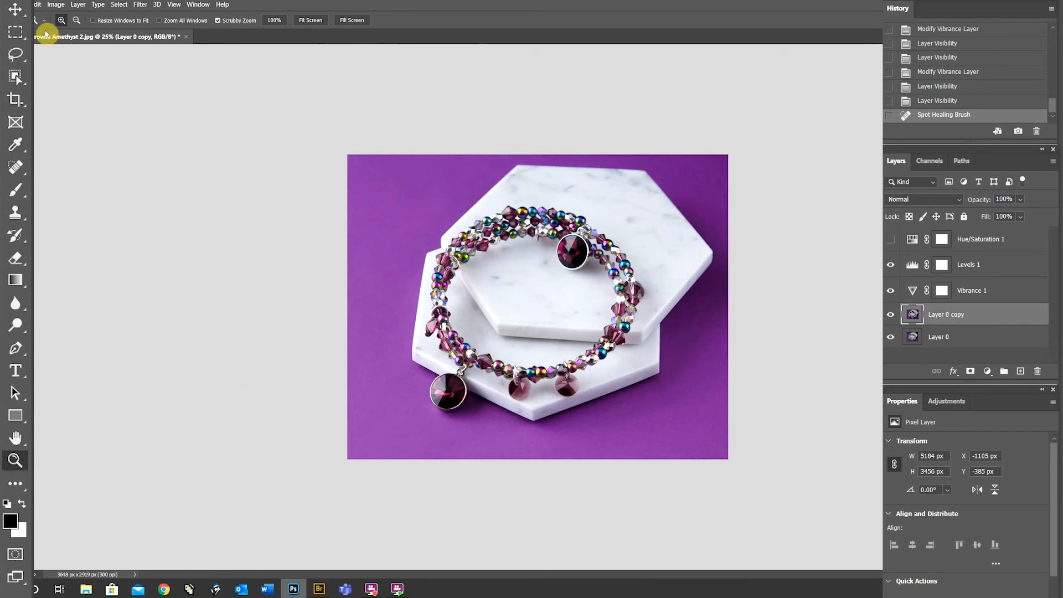
- Save the photo as JPEG "Swarovski Amethyst 2 b" at quality 12 Maximum, and close the original without saving changes
click(19, 4)
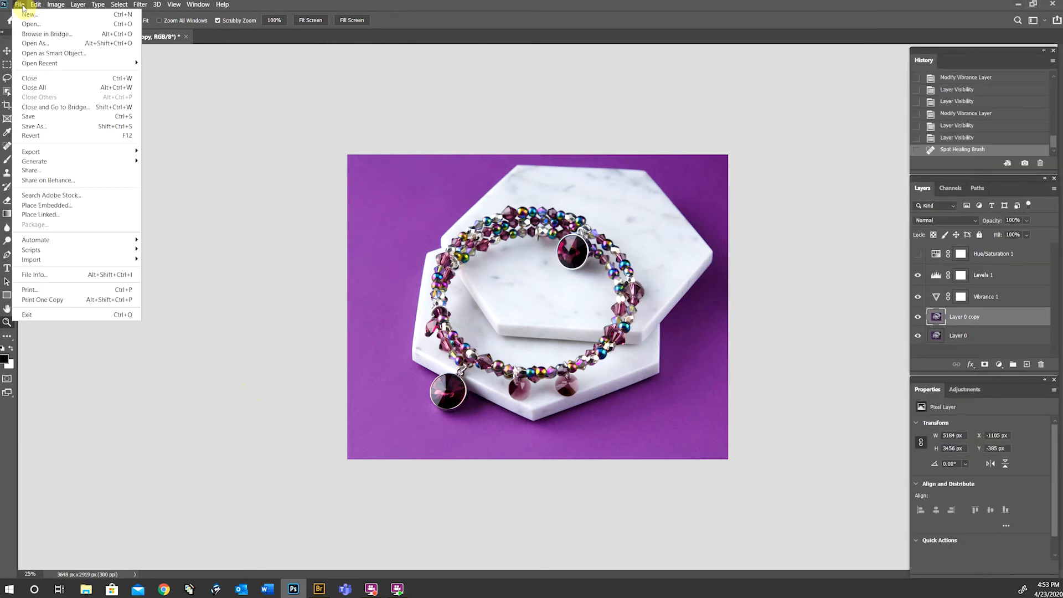
click(41, 127)
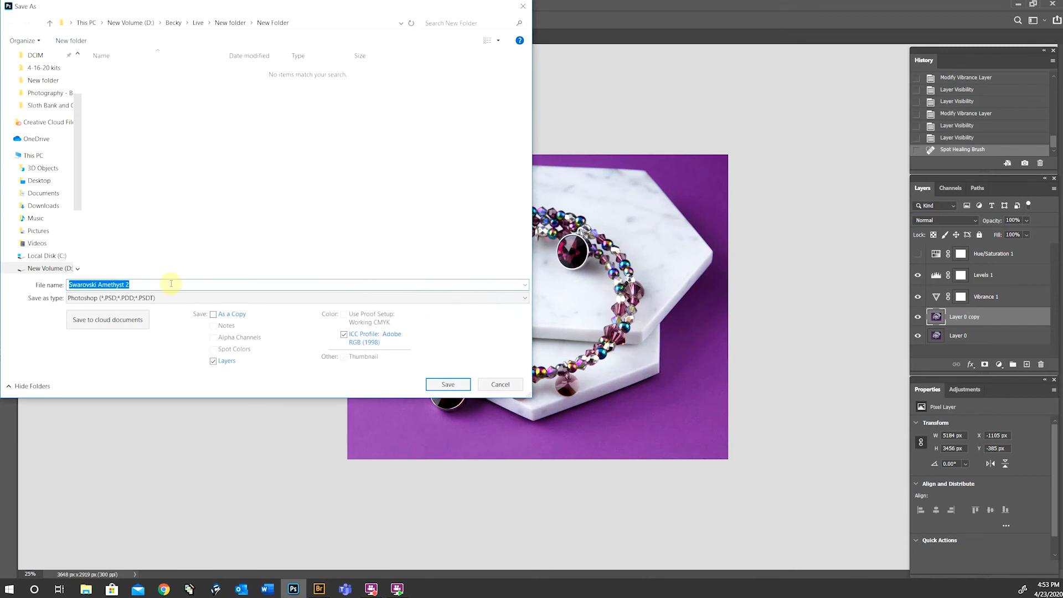
click(173, 298)
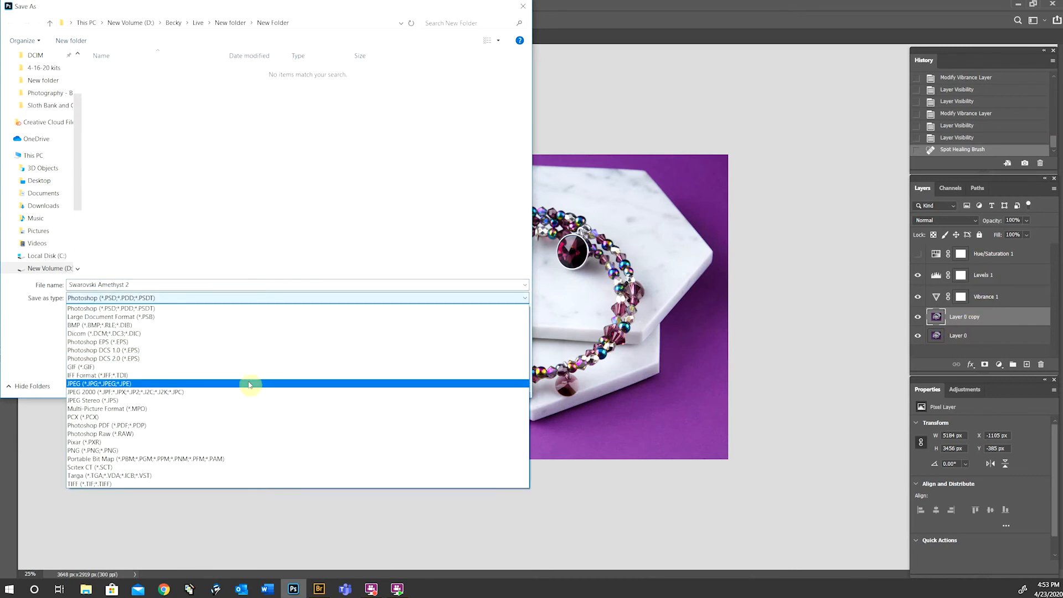
click(227, 383)
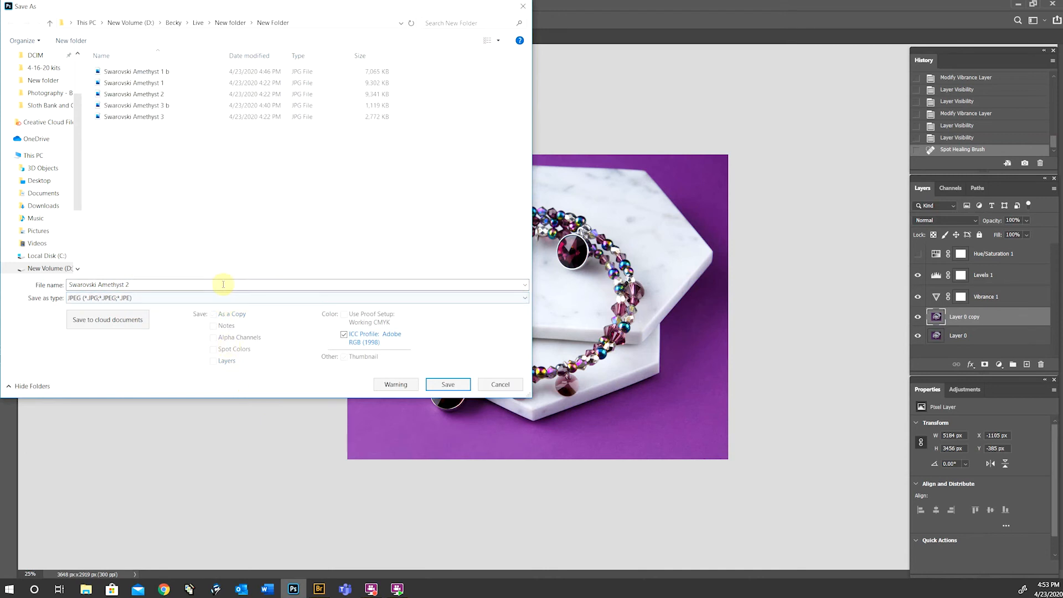
click(255, 284)
click(254, 284)
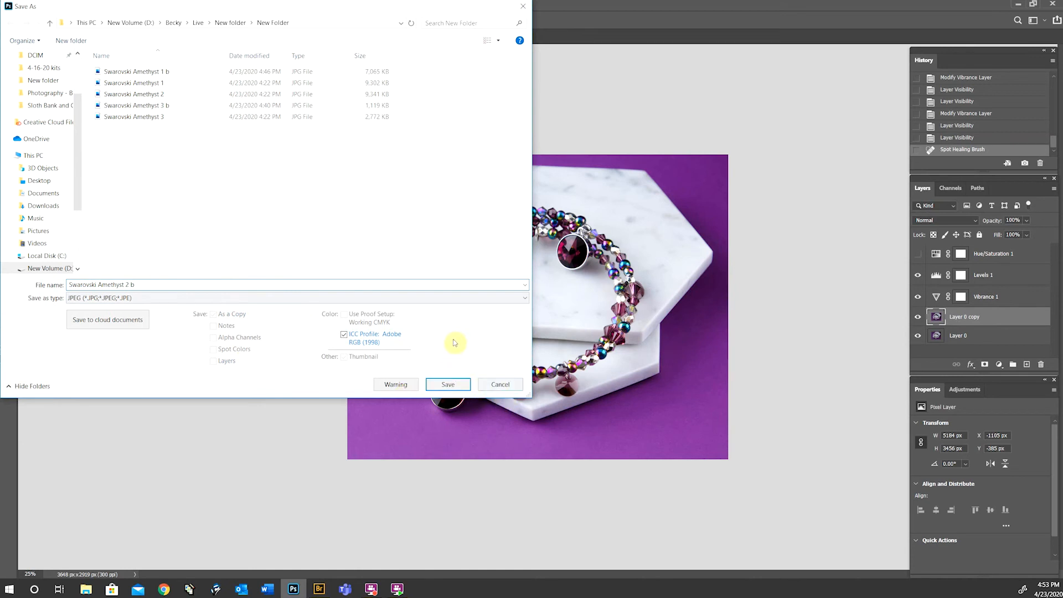
click(446, 384)
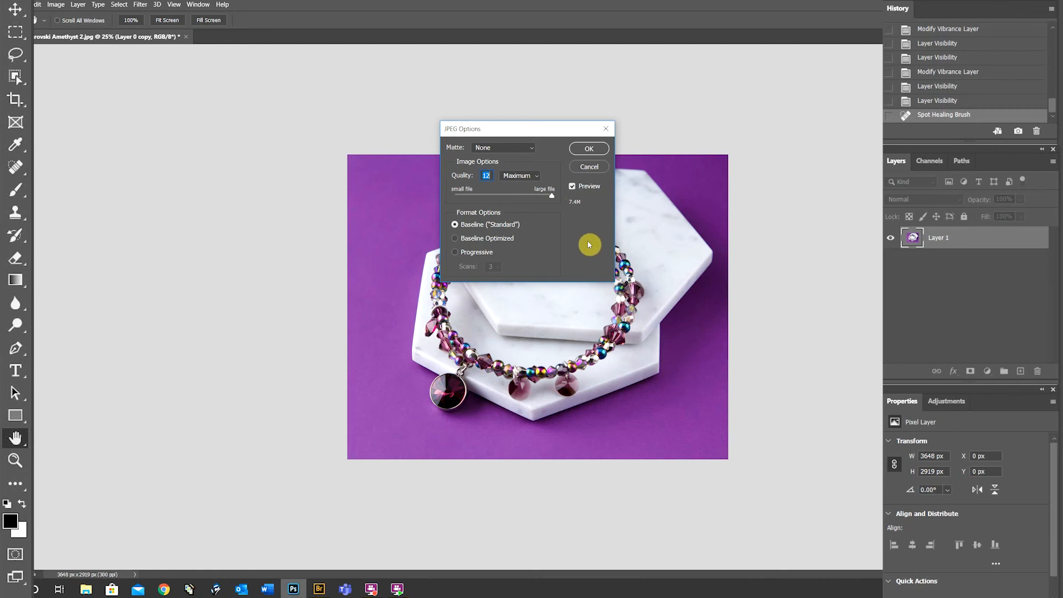
click(589, 149)
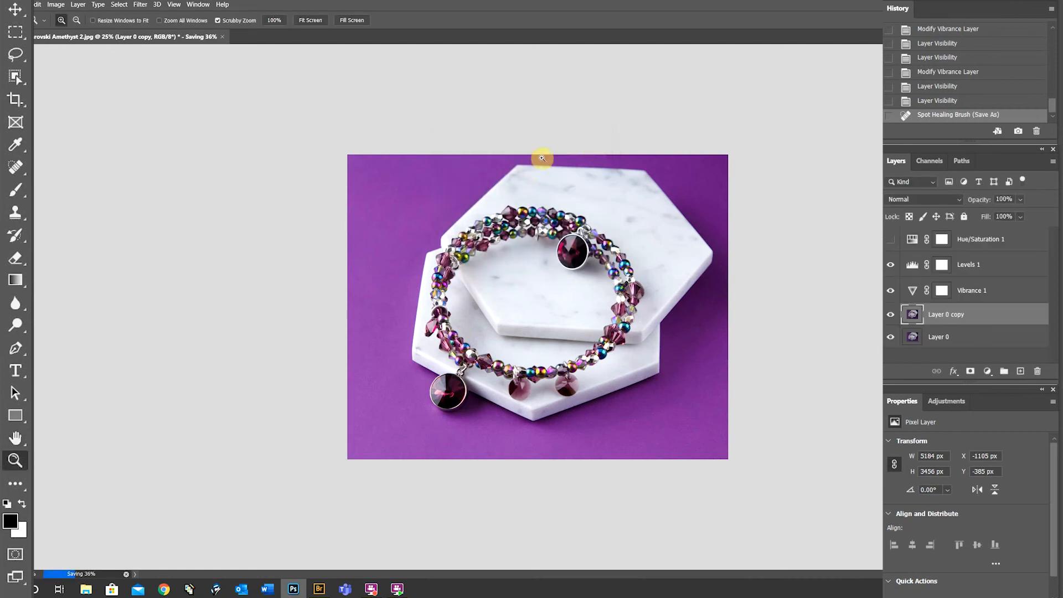
click(186, 36)
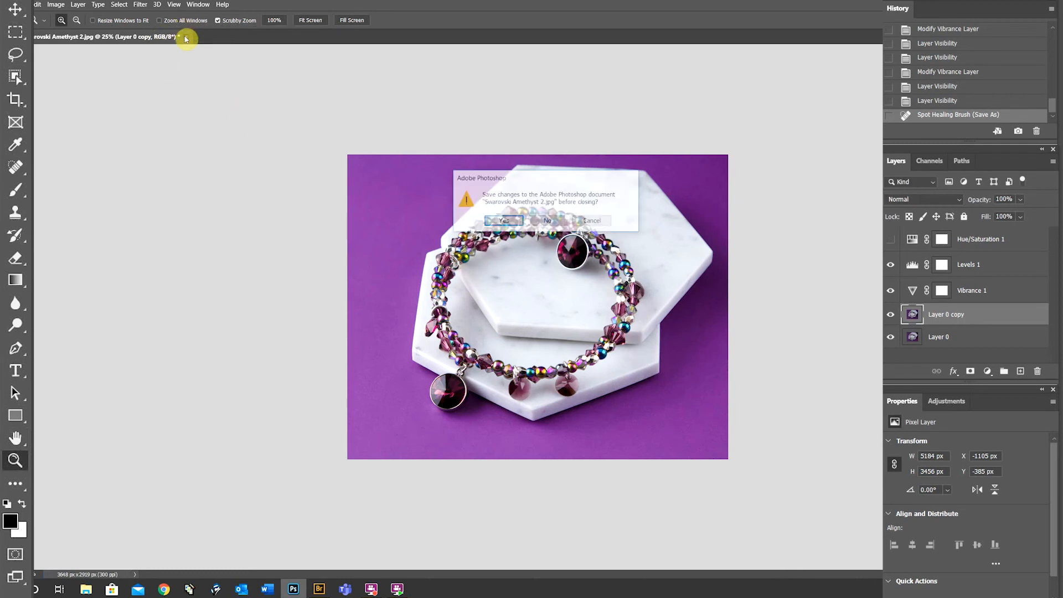
click(549, 221)
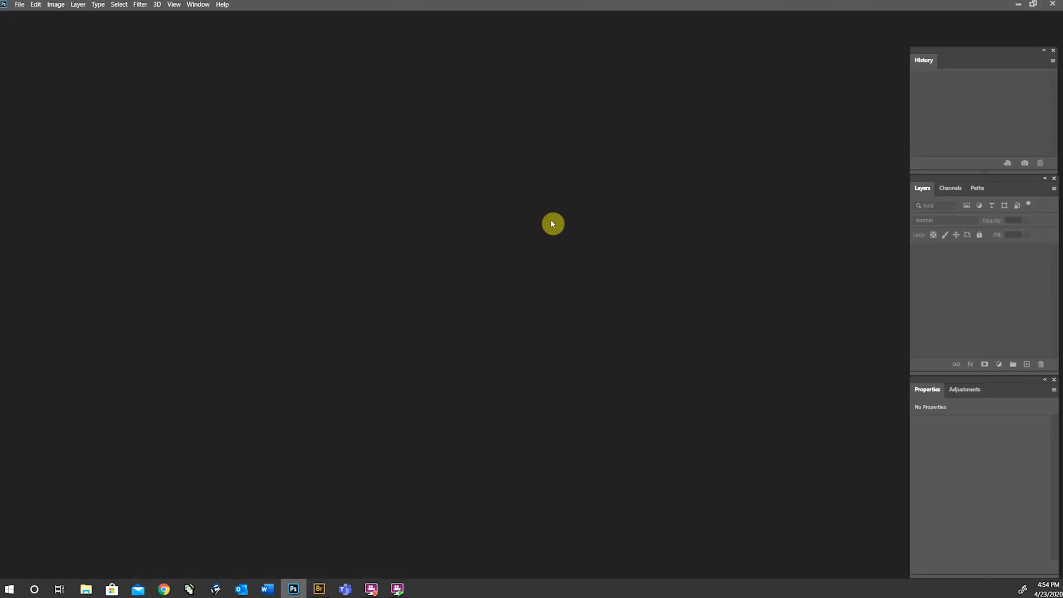
- Switch to Bridge and open the edited photos Swarovski Amethyst 2 b, 3 b and 1 b together in Photoshop
click(318, 588)
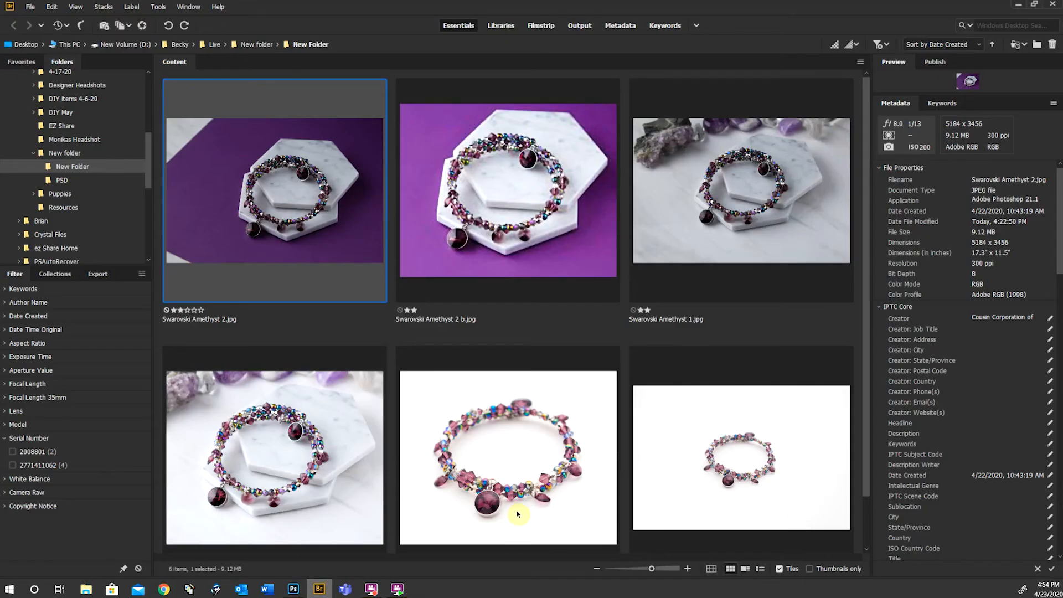
scroll(522, 472, down, 1)
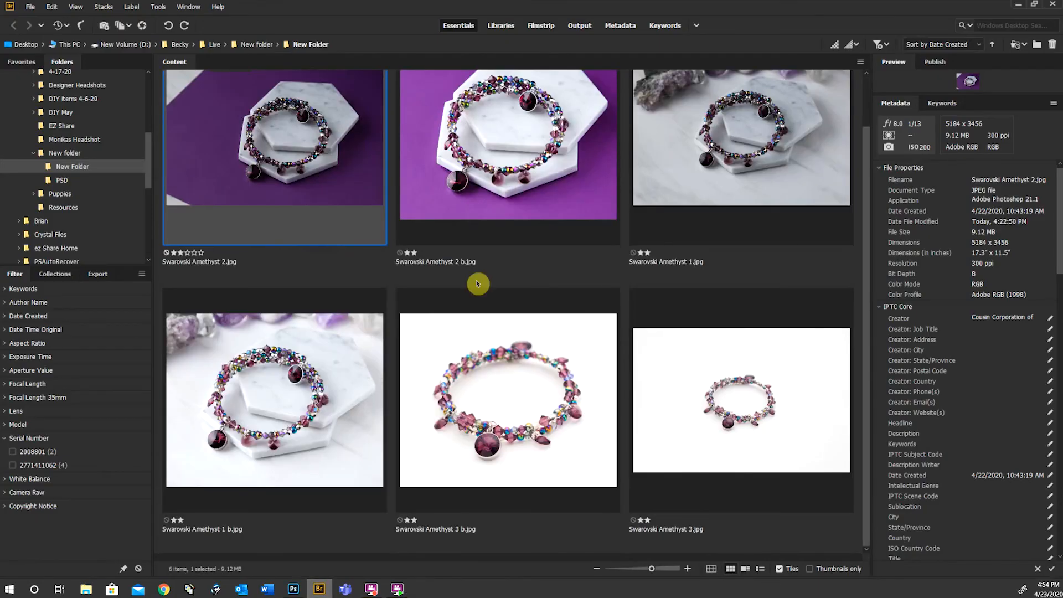
click(491, 199)
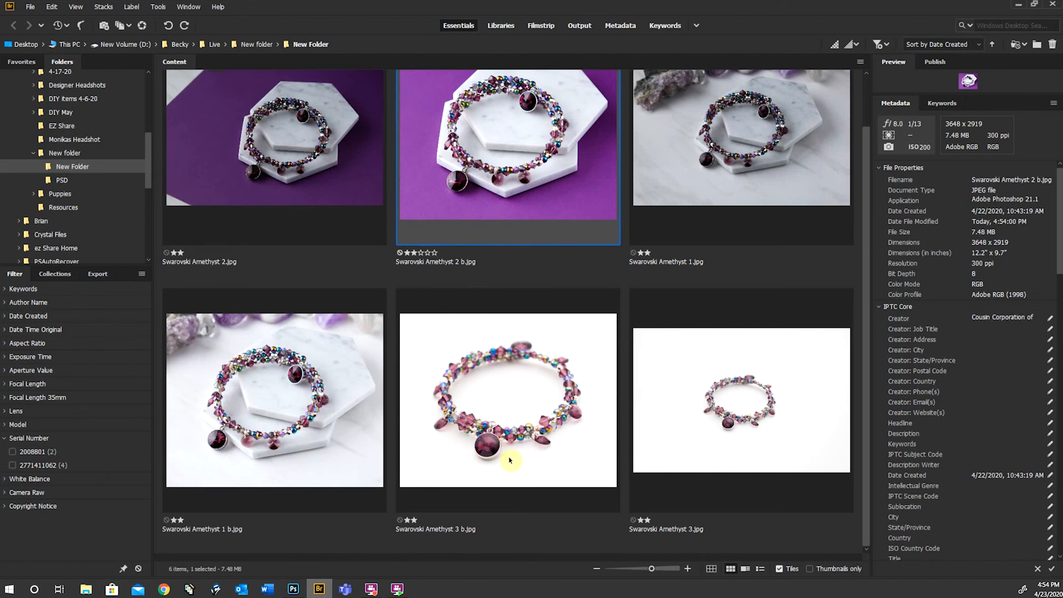
ctrl+click(500, 412)
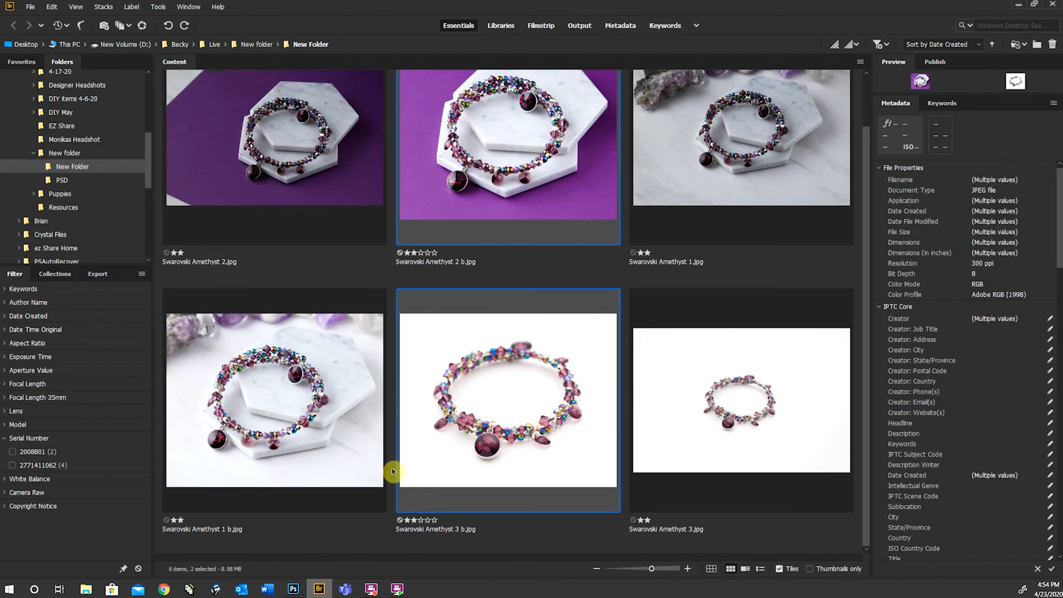
ctrl+click(241, 433)
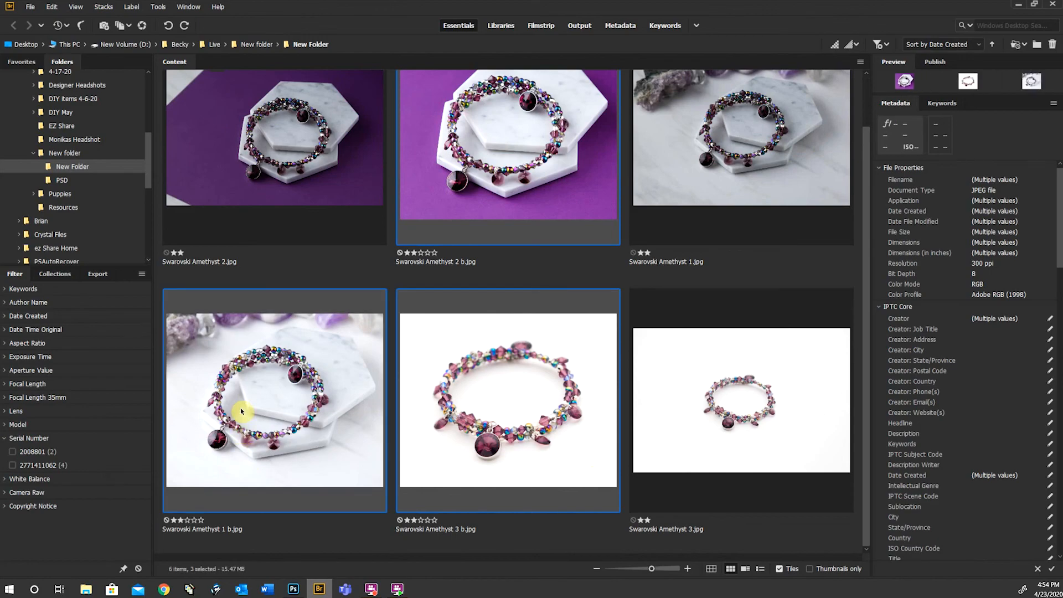
double_click(241, 411)
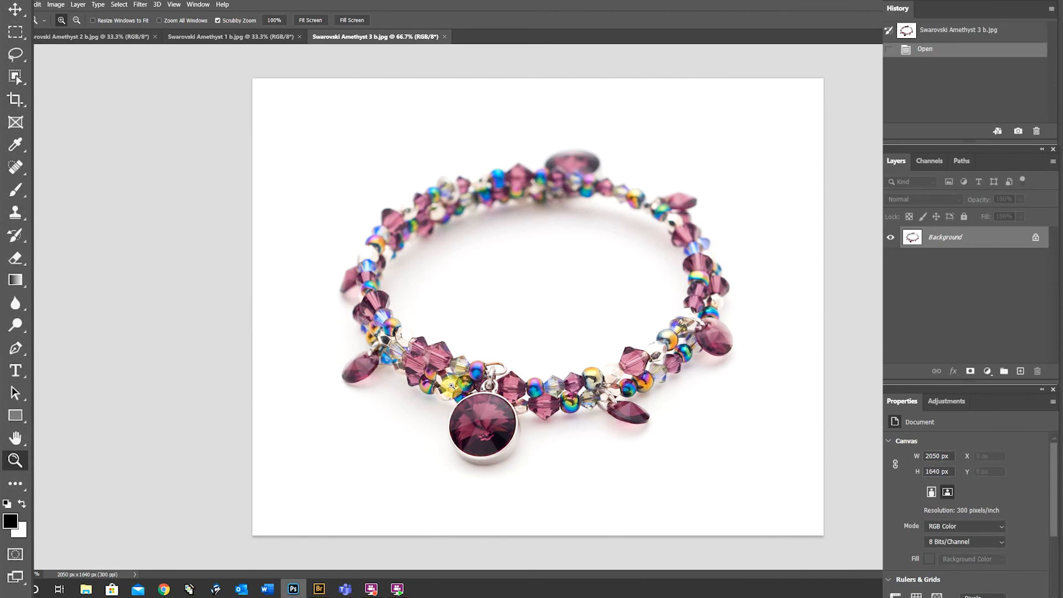
- Review the edited photos Swarovski Amethyst 3 b, 1 b and 2 b one after another at a reduced zoom
alt+click(494, 353)
click(277, 37)
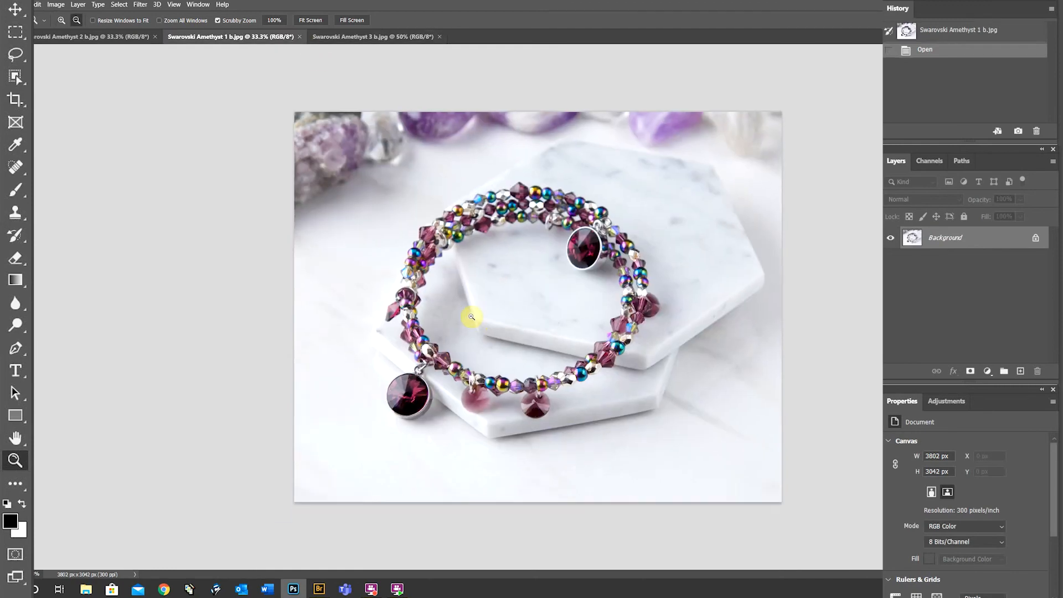
alt+click(491, 325)
click(143, 38)
alt+click(536, 304)
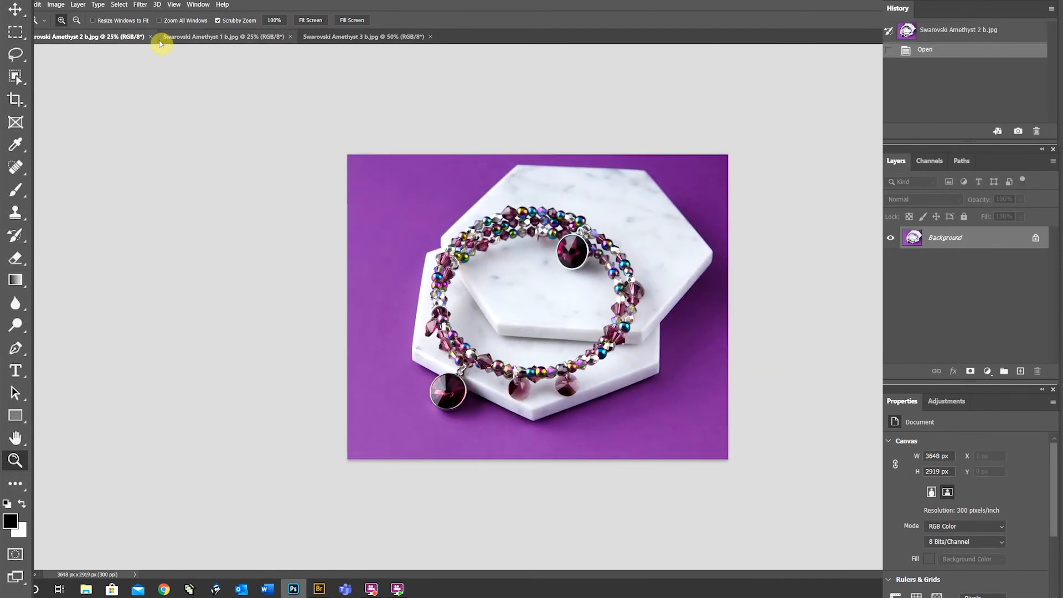
- Undock the photos Swarovski Amethyst 2 b, 1 b and 3 b into separate floating windows within the workspace
drag(132, 38, 265, 69)
drag(133, 37, 322, 204)
drag(304, 67, 287, 54)
drag(134, 37, 698, 55)
drag(453, 206, 471, 233)
- Zoom Swarovski Amethyst 1 b out to 16.67%, shrink its window to fit the photo, and reposition it
alt+click(391, 408)
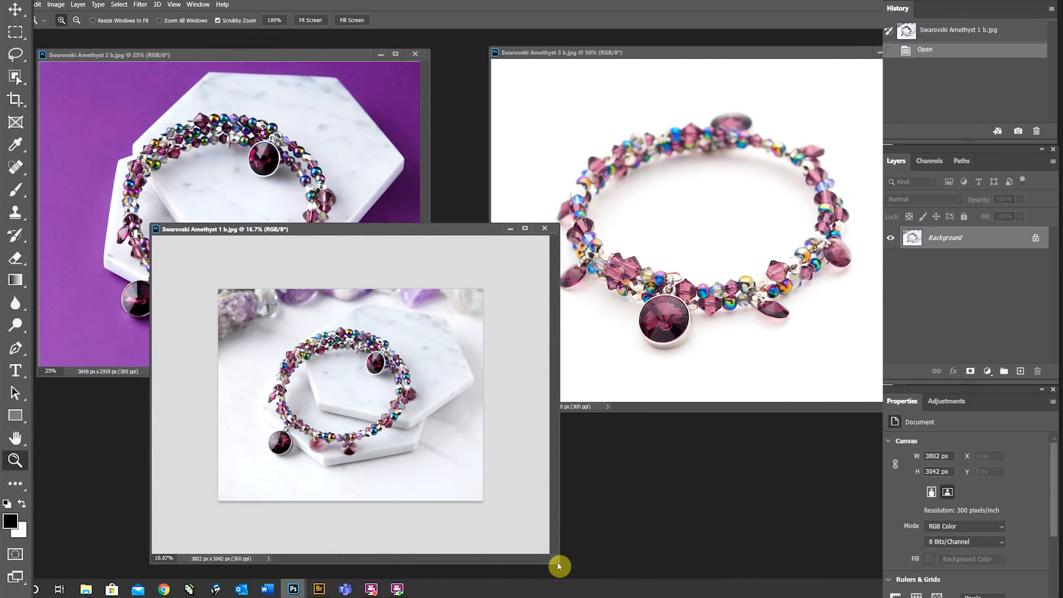
drag(557, 565, 433, 465)
drag(343, 230, 402, 295)
- Zoom Swarovski Amethyst 2 b out to 16.67%, shrink its window to fit, and arrange all three windows without overlap
drag(324, 48, 352, 44)
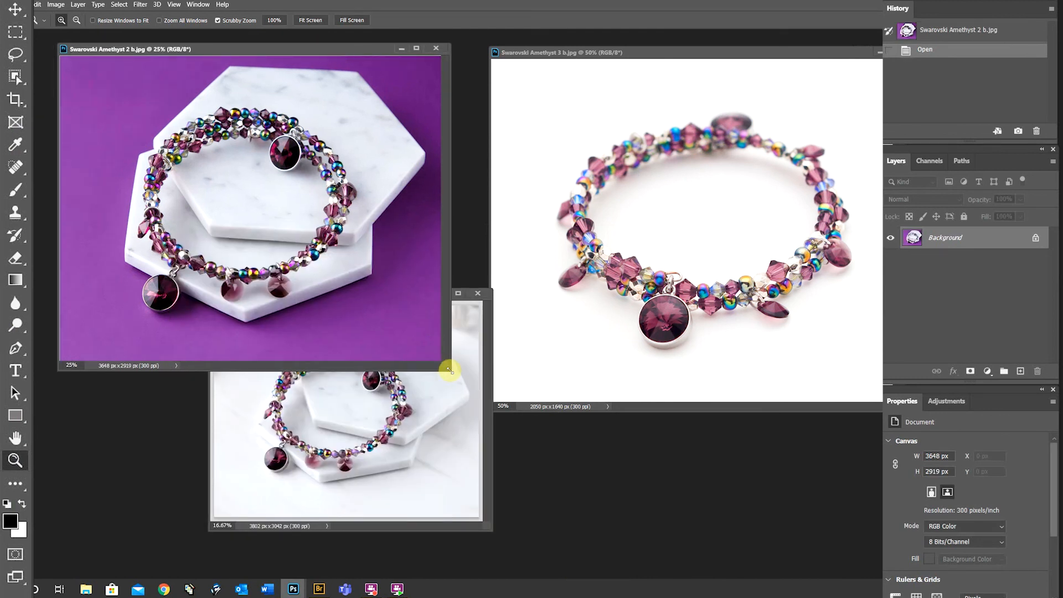
key(alt)
alt+click(391, 312)
drag(450, 368, 313, 286)
drag(670, 57, 639, 71)
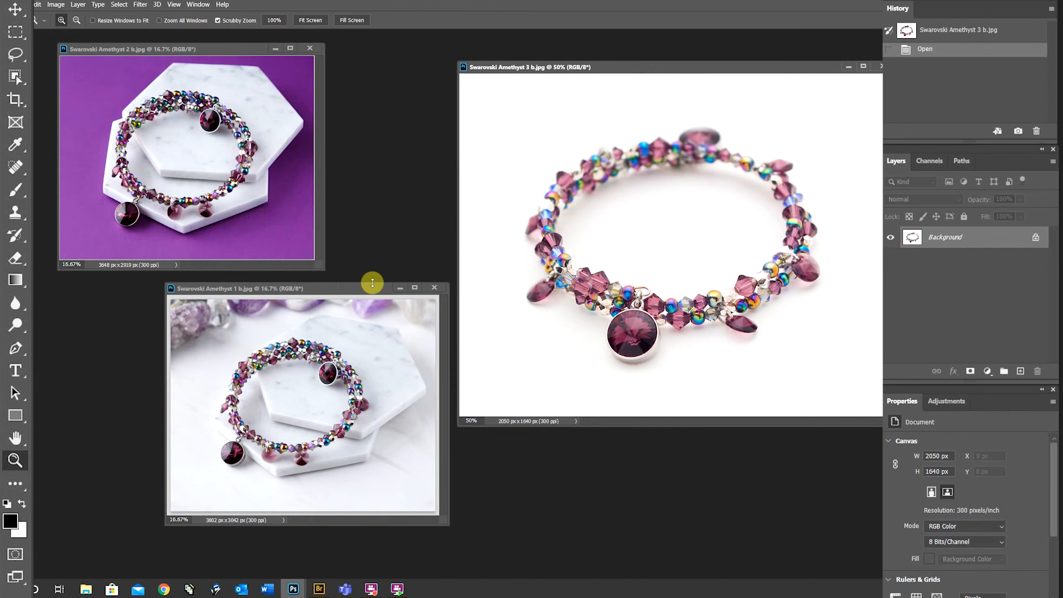
drag(372, 290, 327, 293)
drag(619, 73, 608, 76)
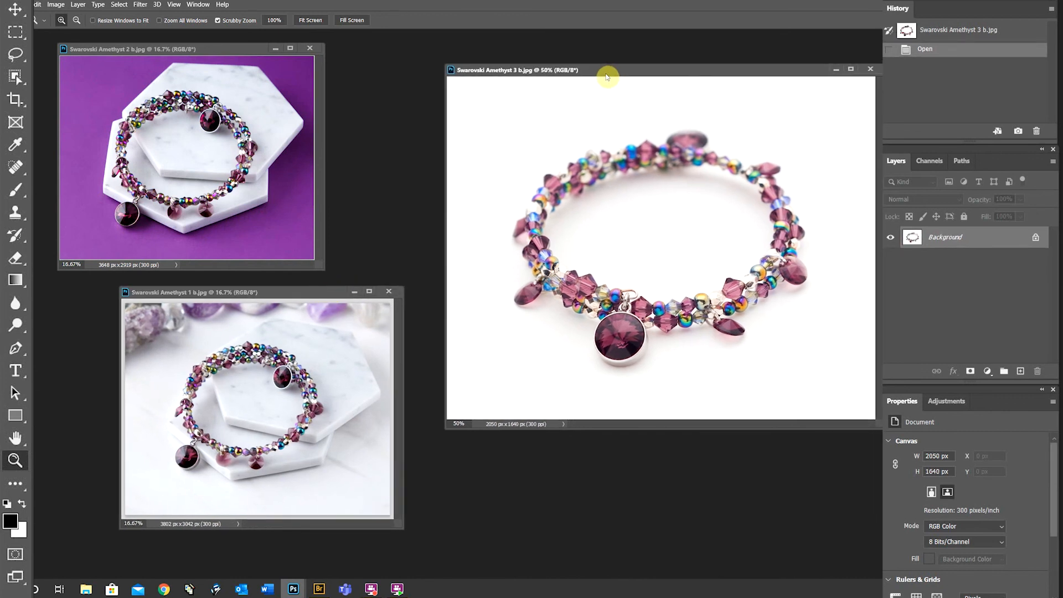
- Add a Color Balance adjustment layer to Swarovski Amethyst 3 b with midtones at Cyan-Red -12 and Yellow-Blue +11
click(952, 402)
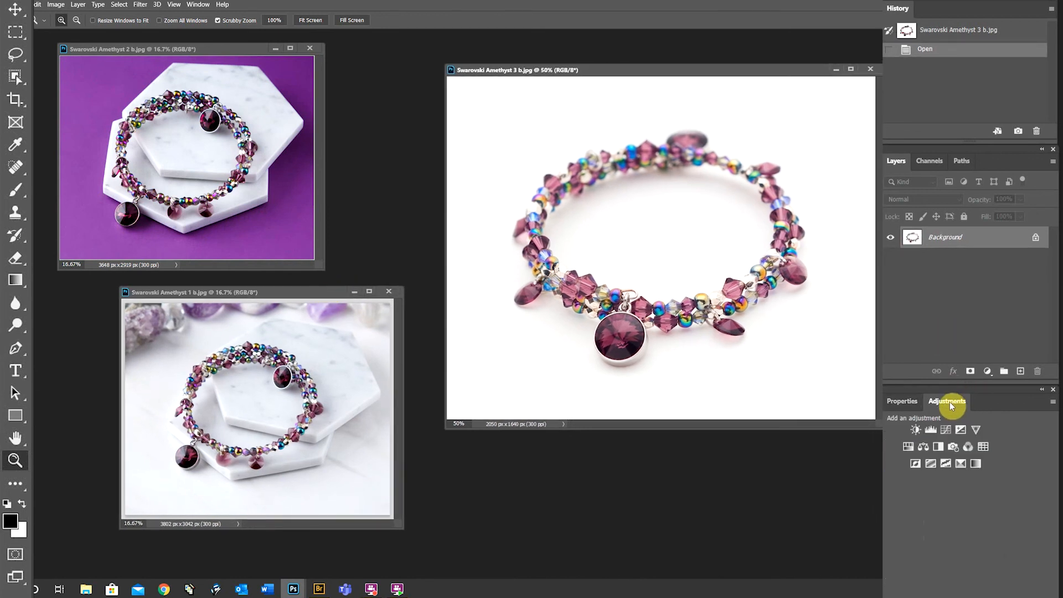
click(922, 448)
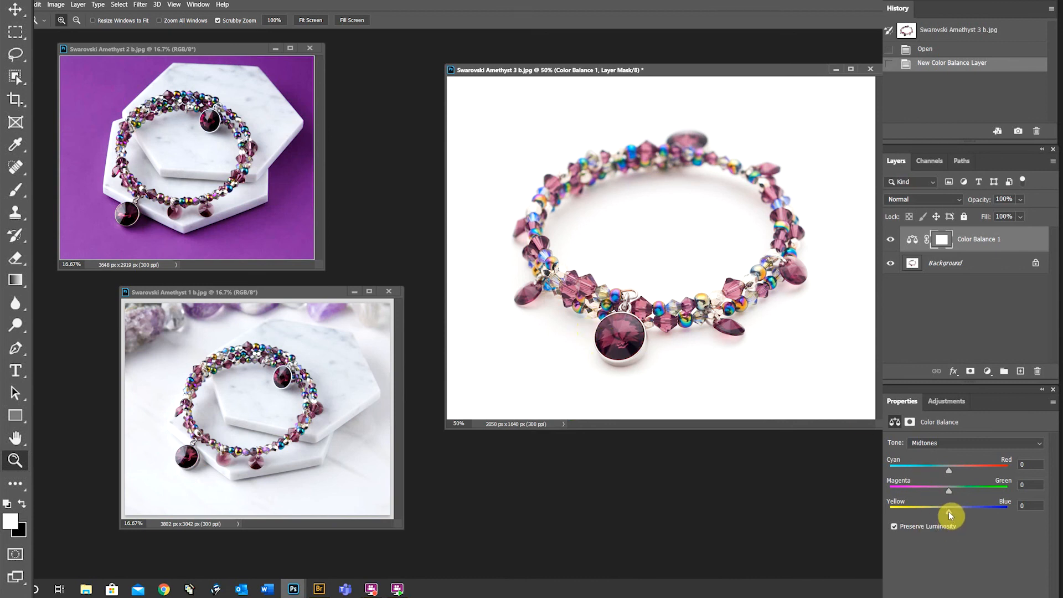
drag(949, 511, 954, 512)
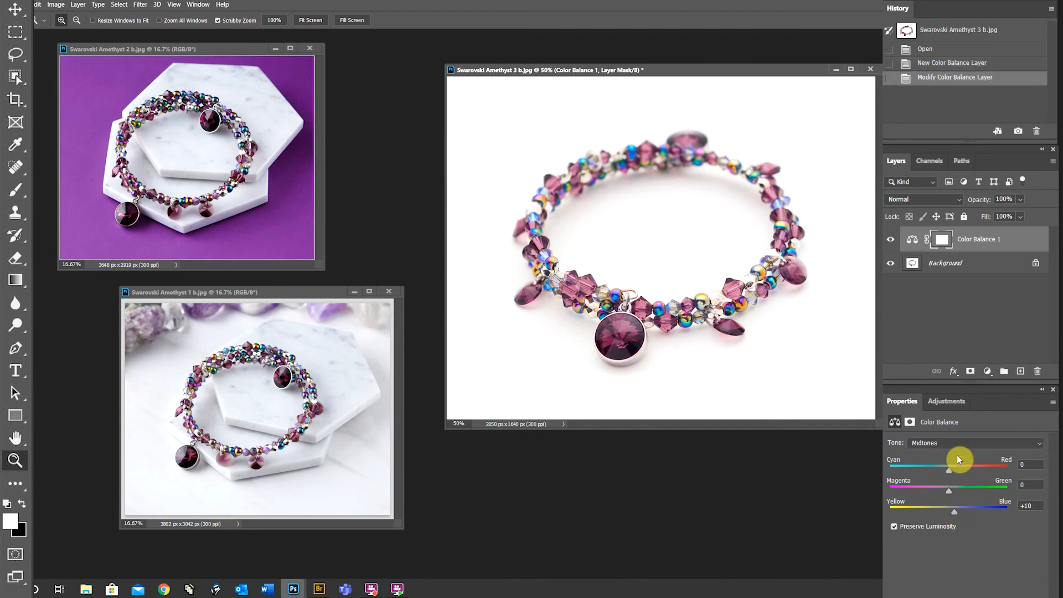
drag(944, 471, 943, 471)
drag(942, 470, 942, 470)
drag(953, 513, 952, 512)
- Compare Swarovski Amethyst 3 b side by side with 1 b, with the Color Balance layer hidden and shown
drag(301, 298, 400, 131)
click(717, 274)
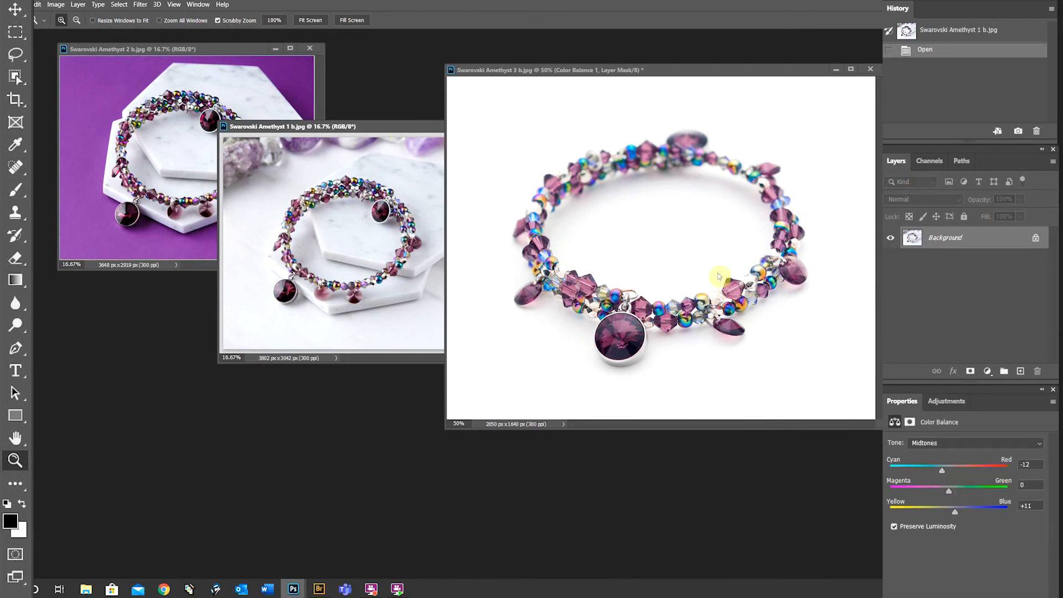
click(891, 241)
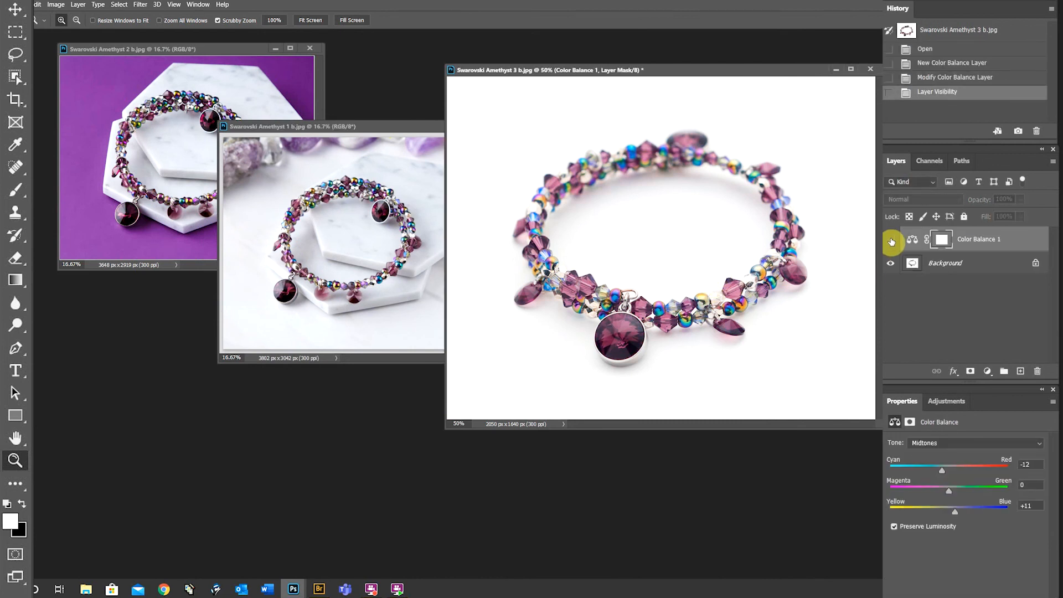
click(891, 242)
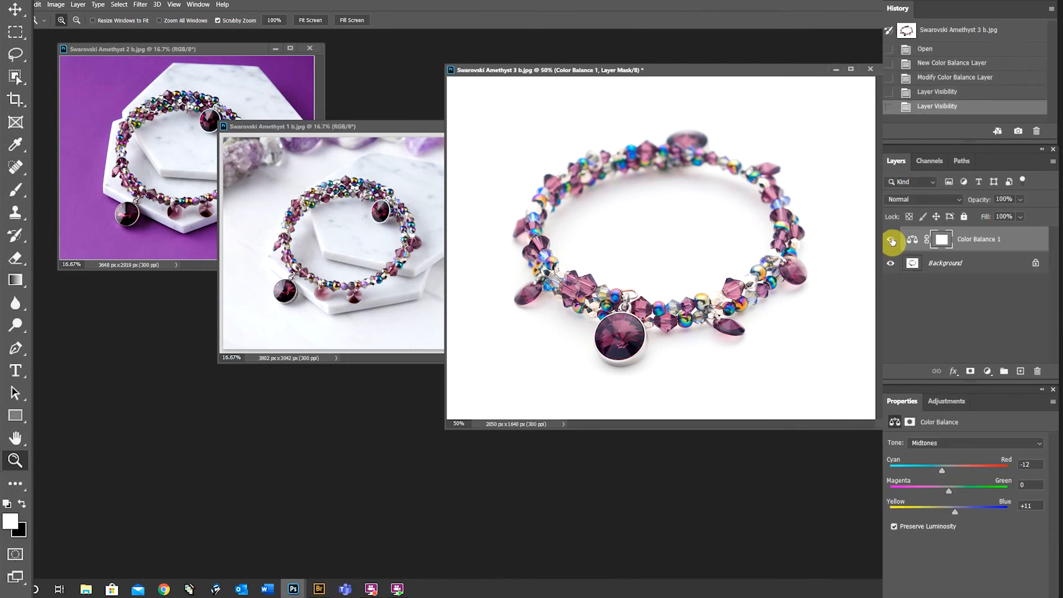
drag(385, 129, 293, 296)
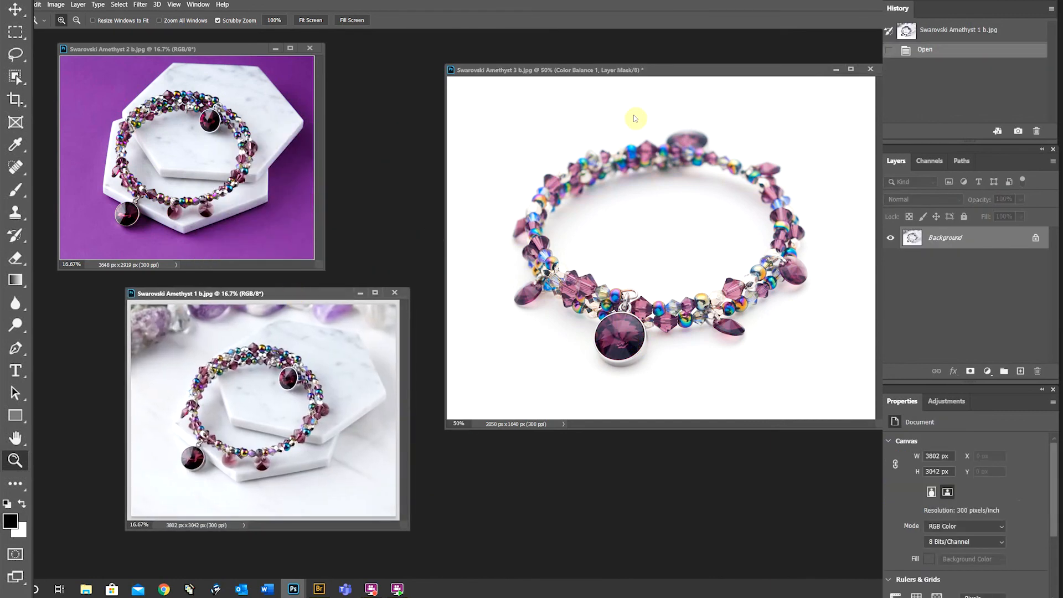
- Flatten Swarovski Amethyst 3 b to merge the Color Balance adjustment into the background
click(679, 71)
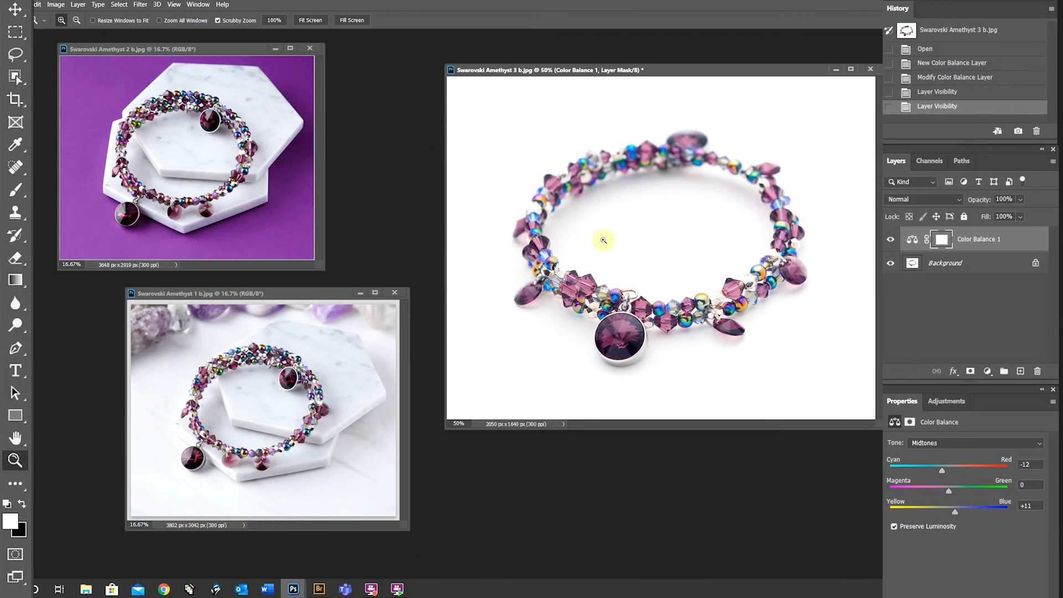
click(78, 5)
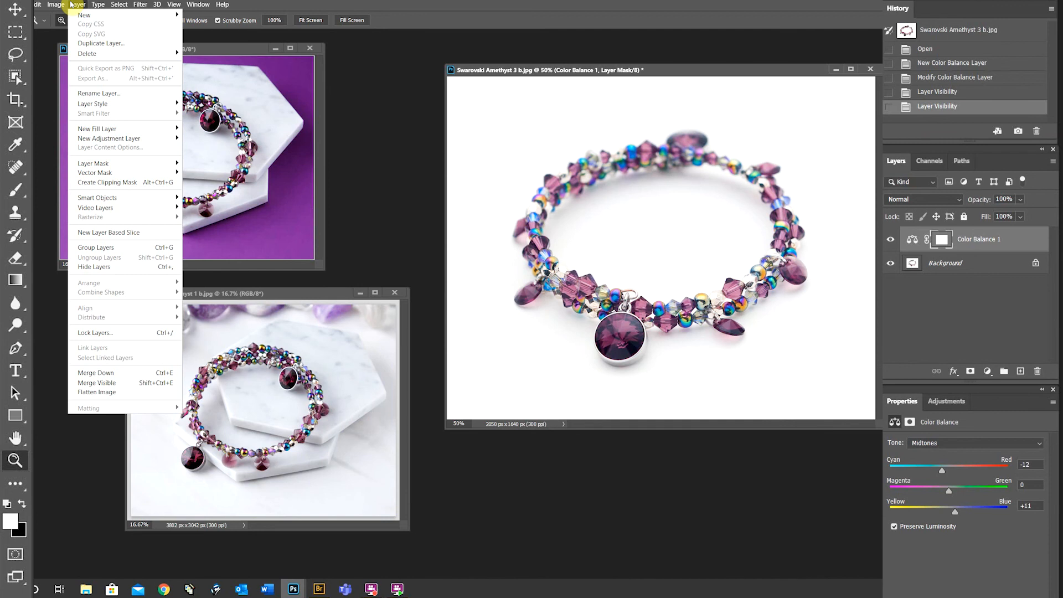
click(104, 393)
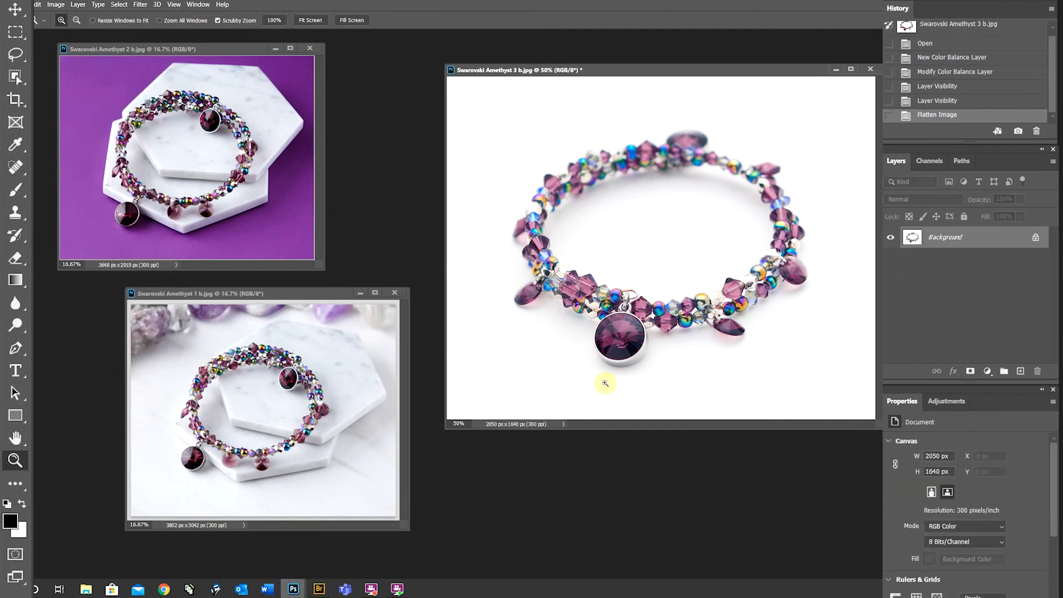
- Zoom Swarovski Amethyst 3 b out to 33.33%, shrink its window to fit the photo, and reposition it
drag(321, 293, 340, 290)
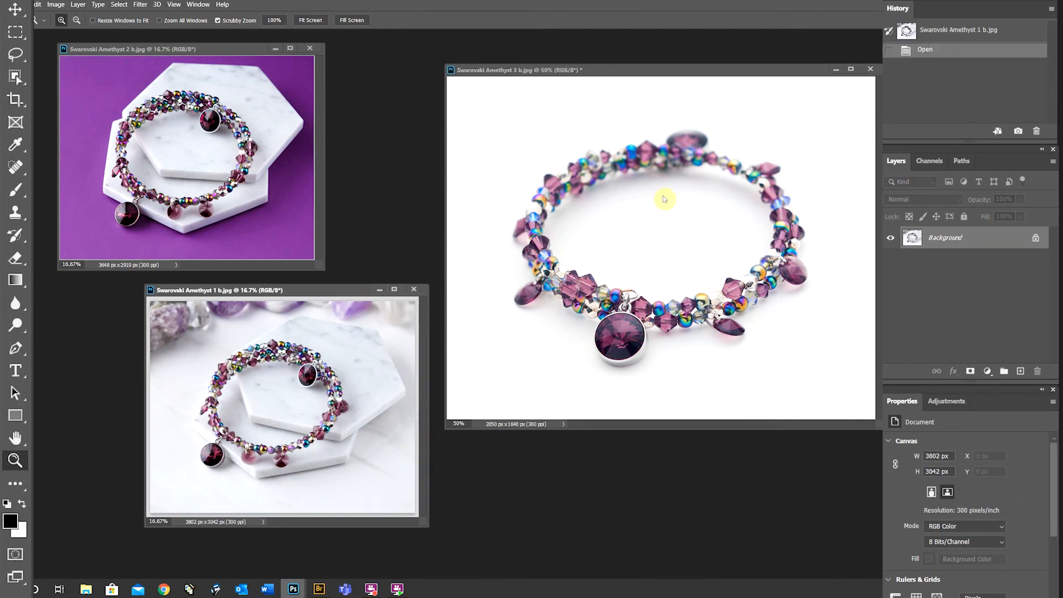
click(667, 235)
alt+click(667, 235)
drag(873, 426, 740, 314)
drag(648, 68, 688, 61)
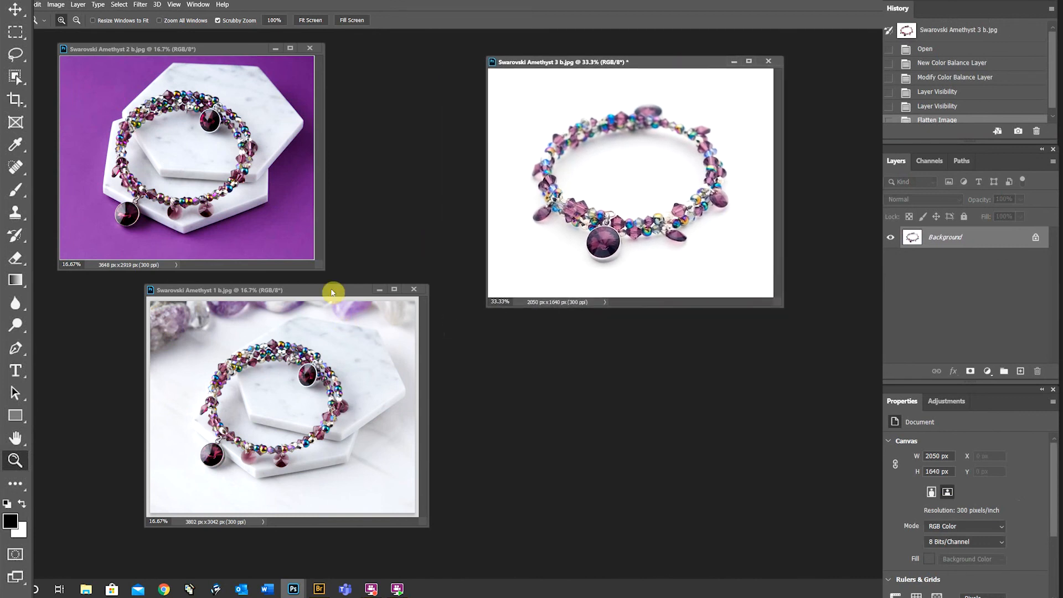
- Group the three photo windows closely, with 2 b beside 3 b and 1 b centered below them, to compare the set
drag(342, 294, 510, 317)
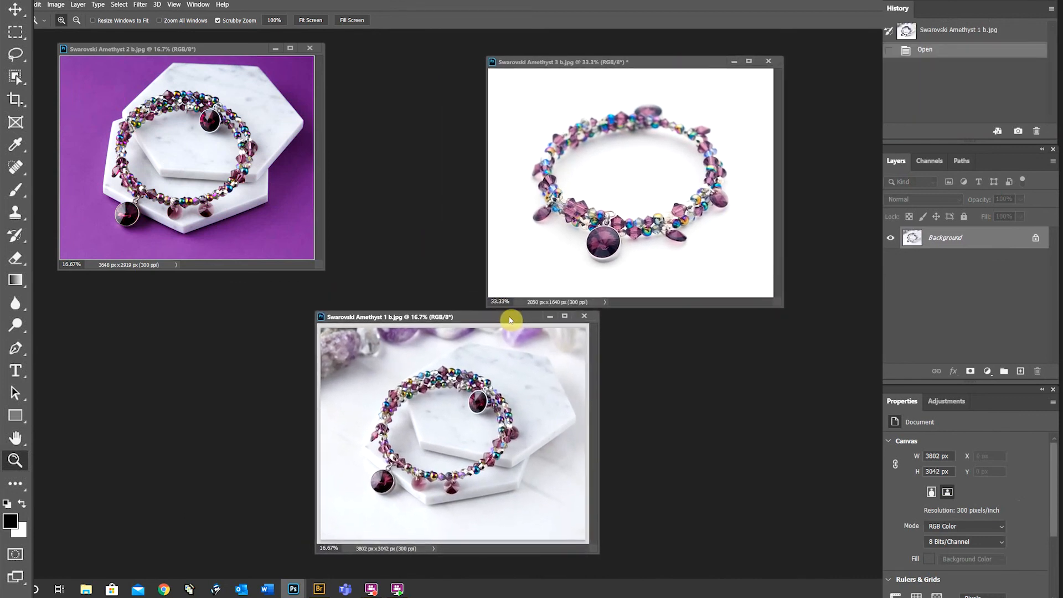
drag(217, 49, 375, 85)
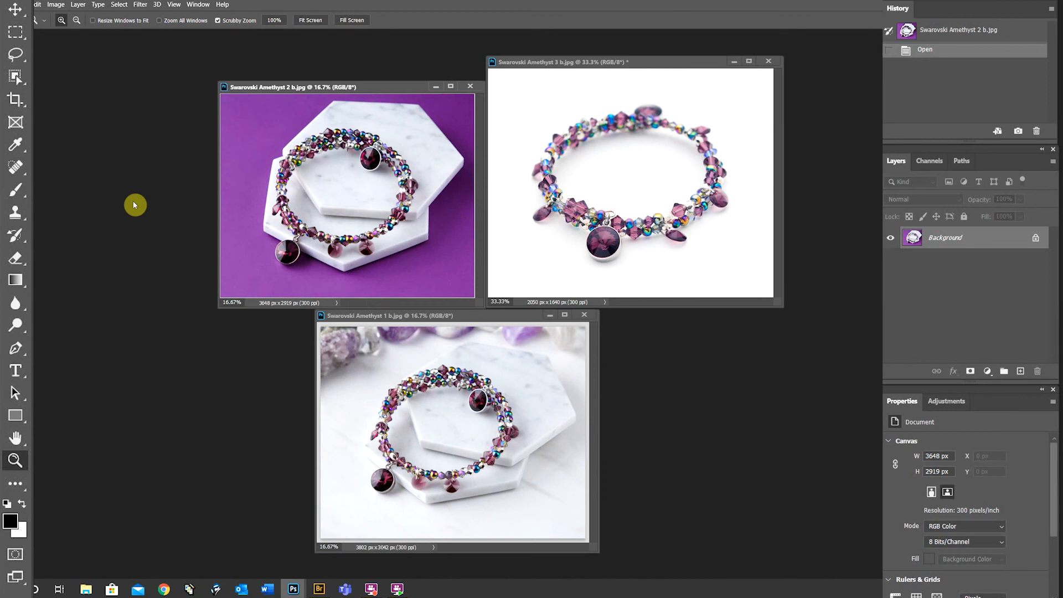
click(694, 65)
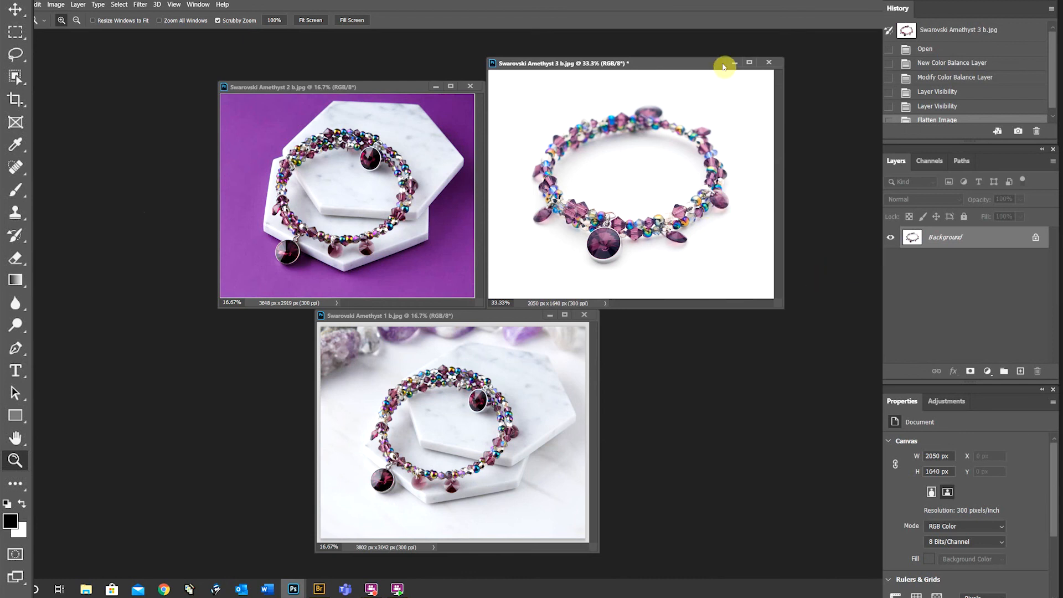
drag(716, 63, 714, 64)
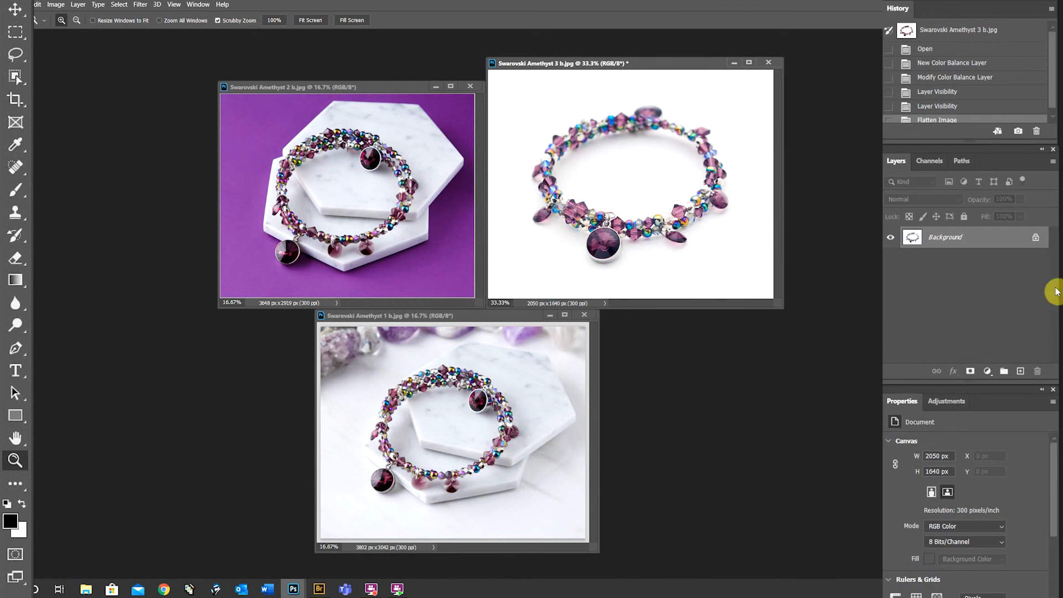